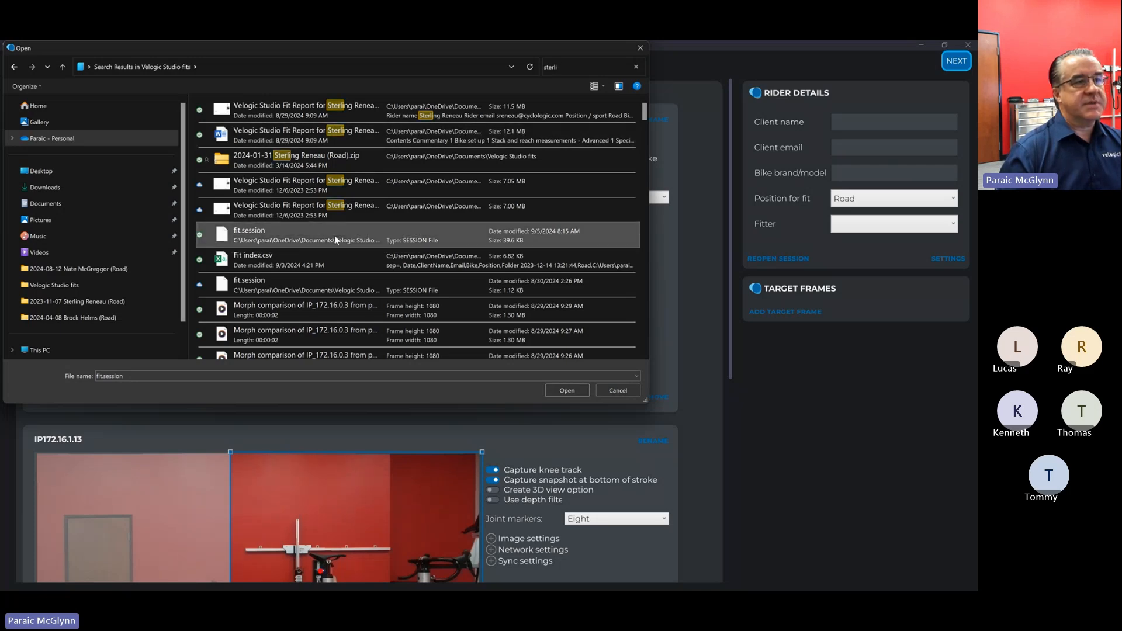
- Reopen the selected fit.session file, minimise the Teams meeting window and close Velogic Studio
double_click(336, 237)
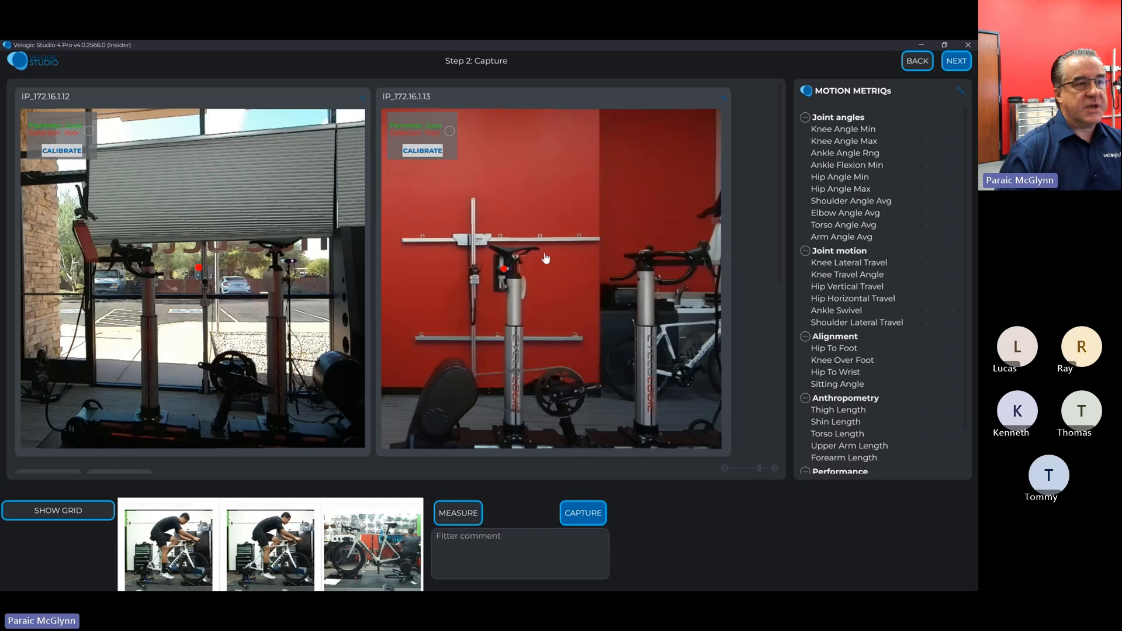
key("alt+Tab")
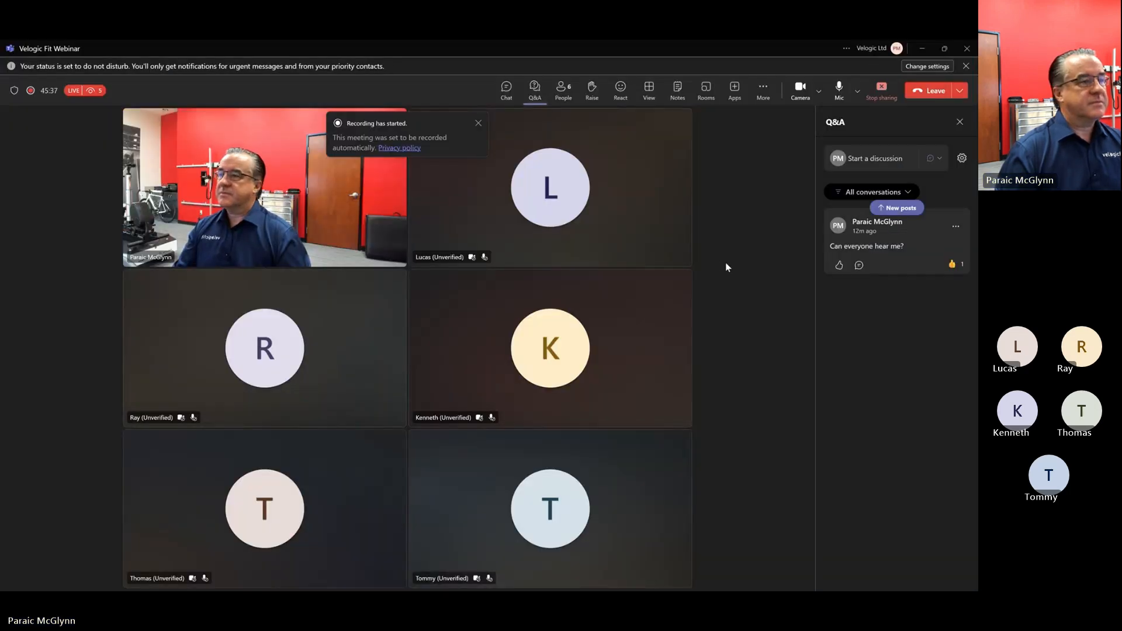
left_click(921, 48)
left_click(968, 44)
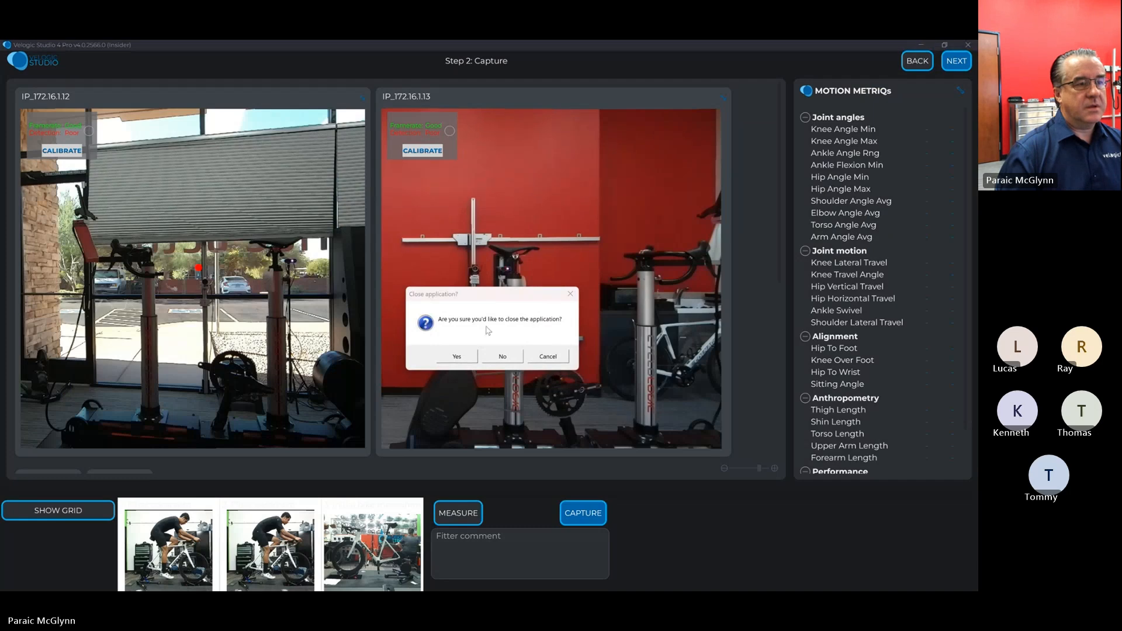
left_click(457, 358)
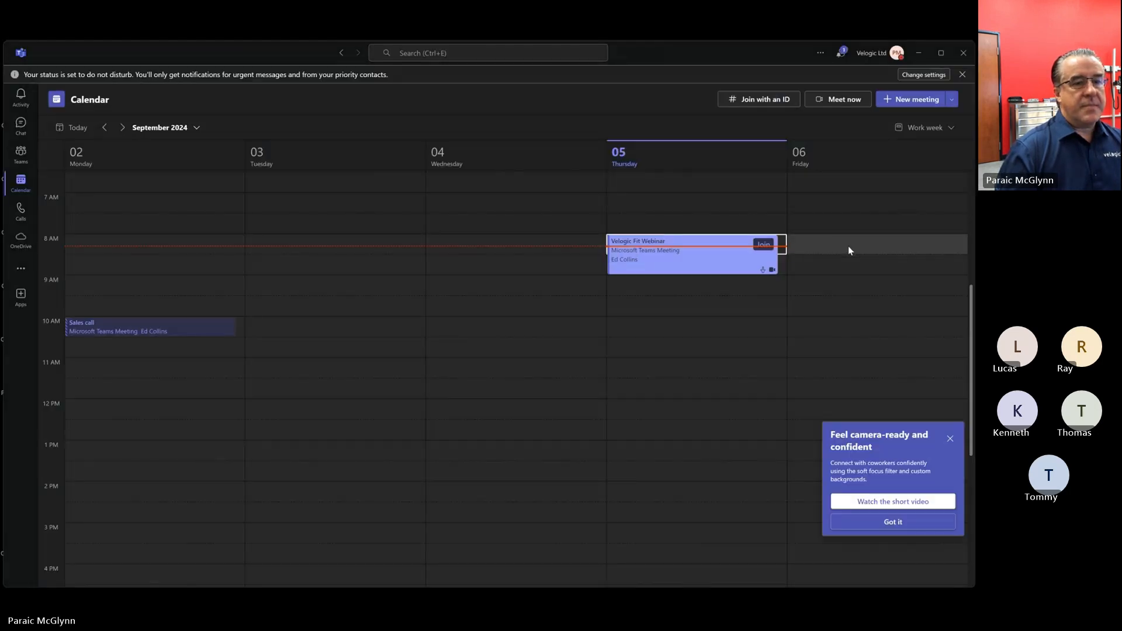
- Switch to the Velogic Fit Webinar meeting in Microsoft Teams, read the new Q&A posts and minimise the meeting window
key("alt+Tab")
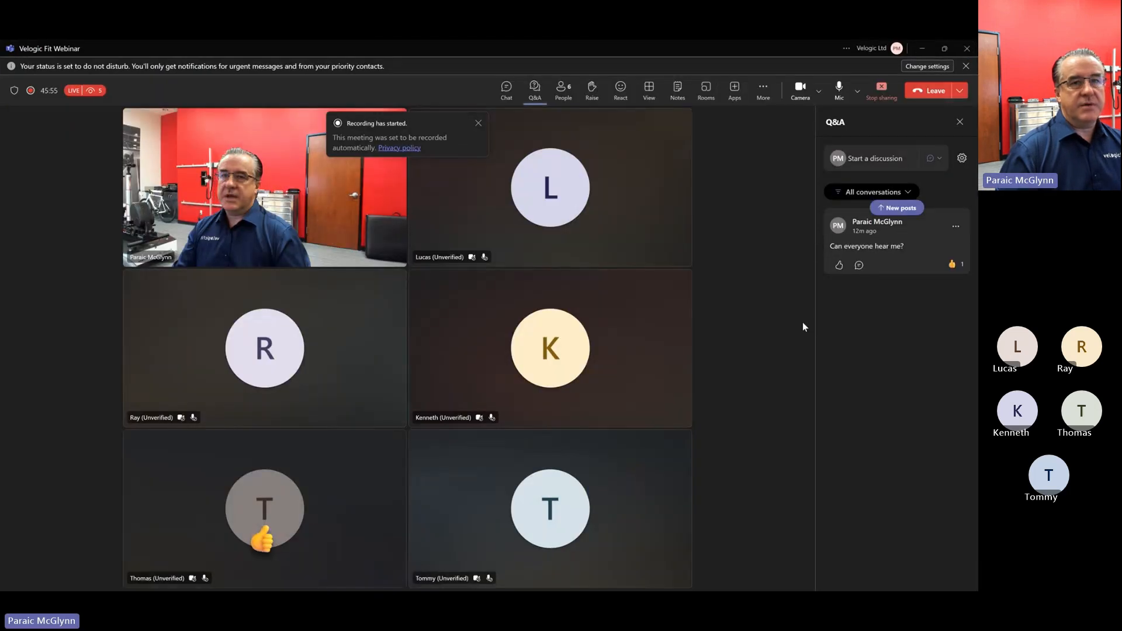
left_click(884, 208)
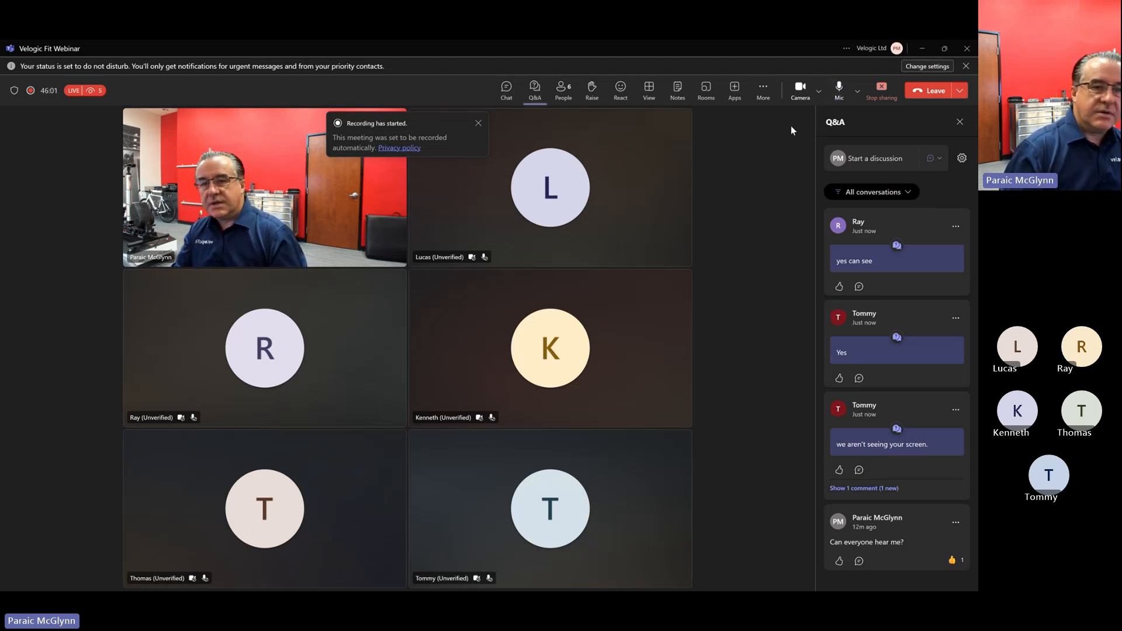
left_click(923, 49)
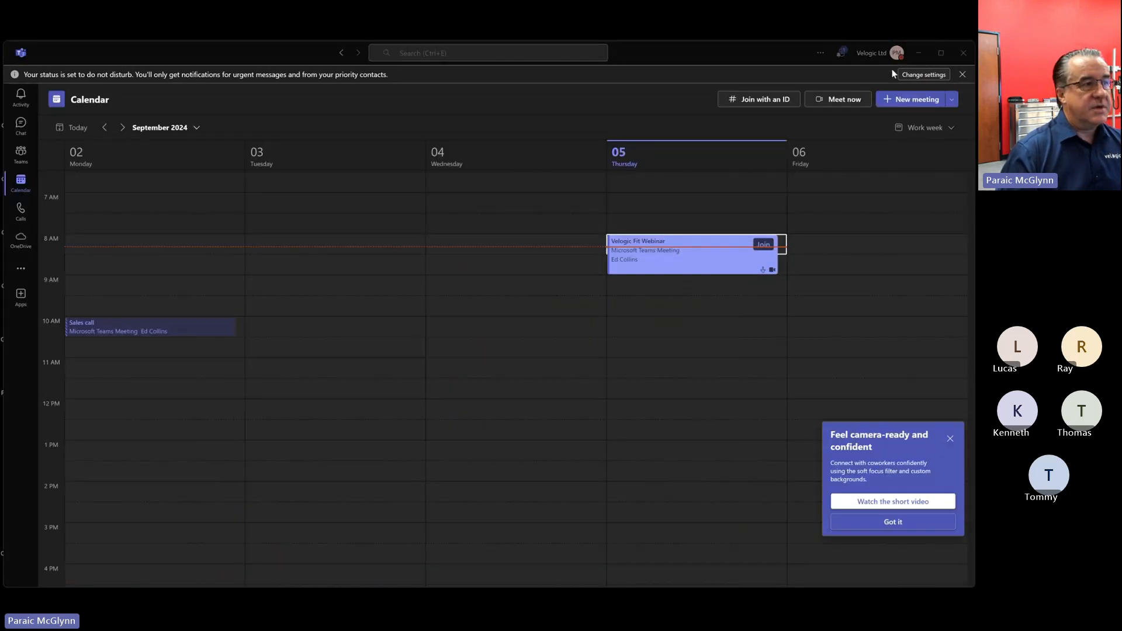
left_click(921, 52)
key("alt+Tab")
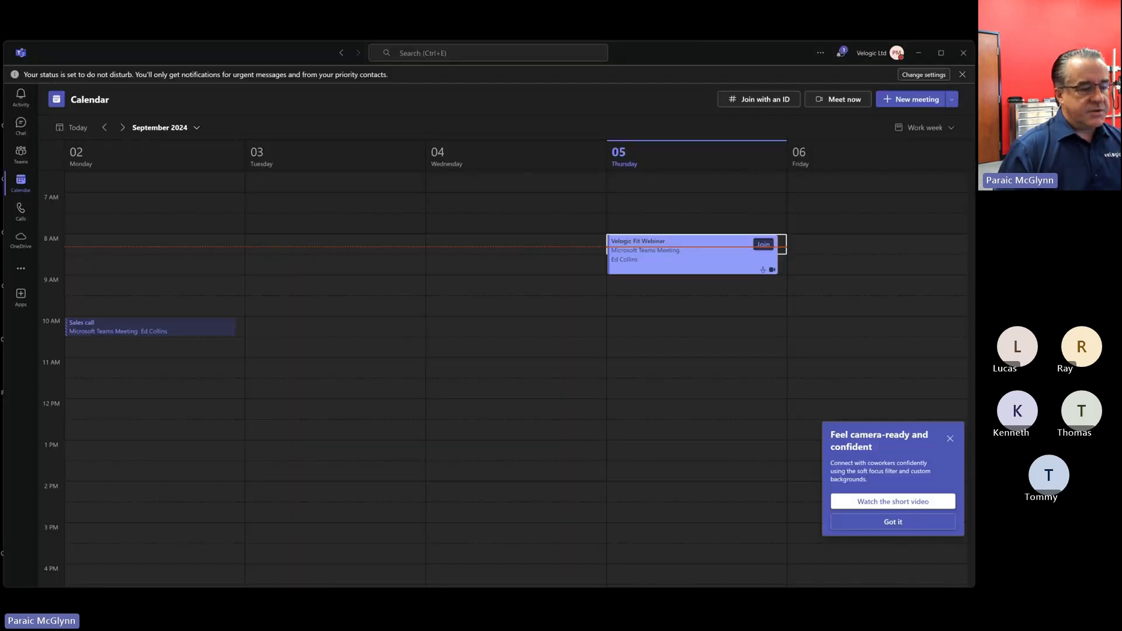
- Launch Velogic Studio and start reopening a saved session
key("super")
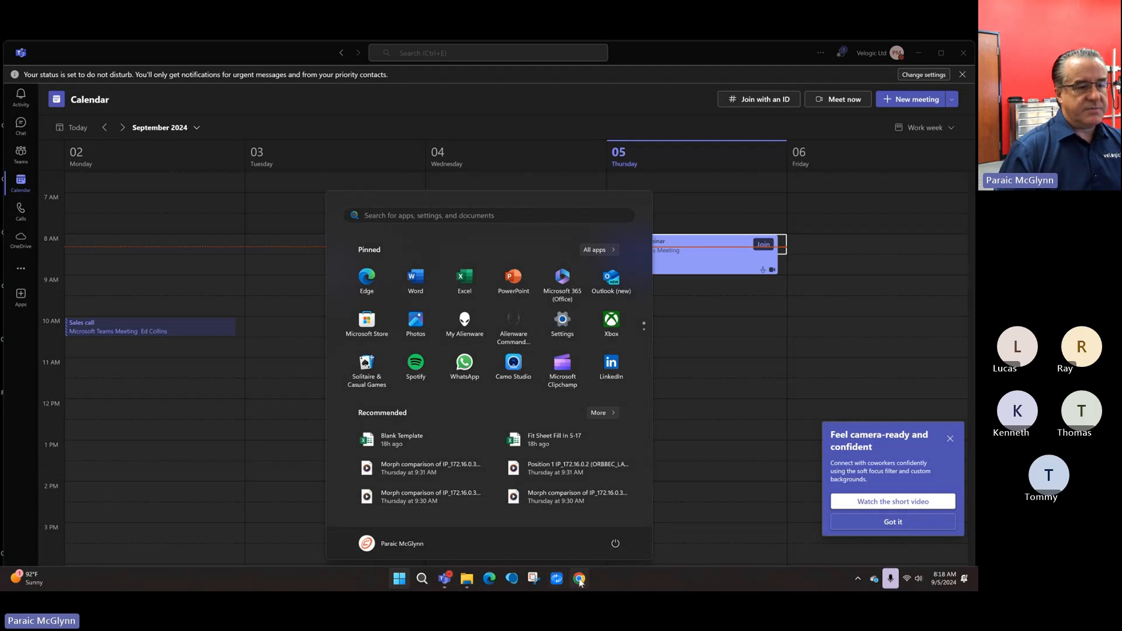
left_click(512, 579)
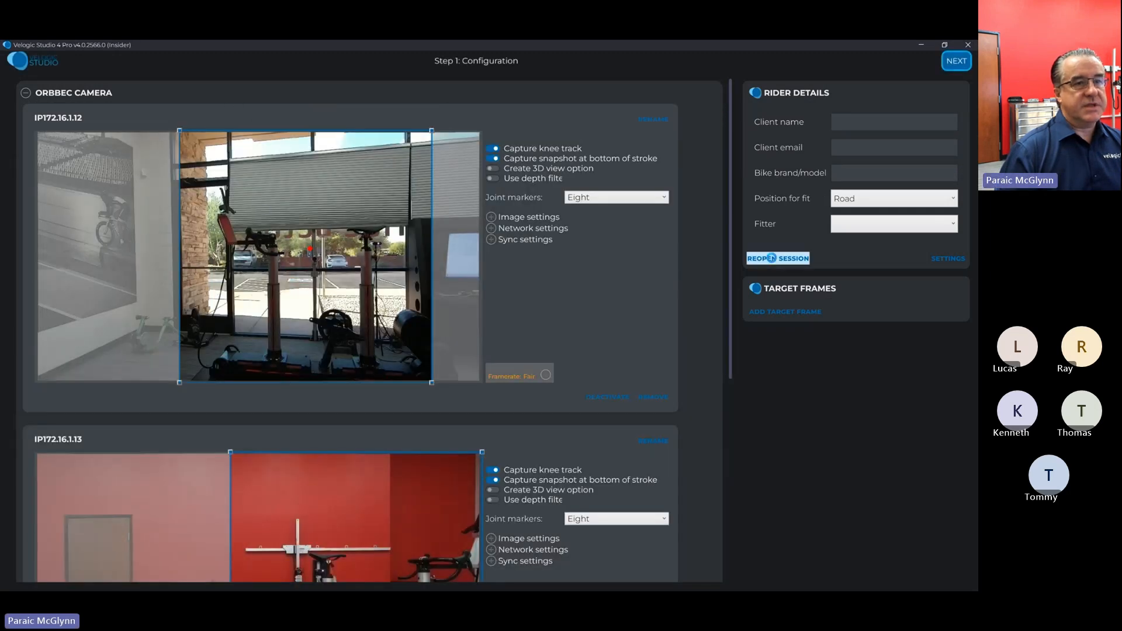
left_click(772, 257)
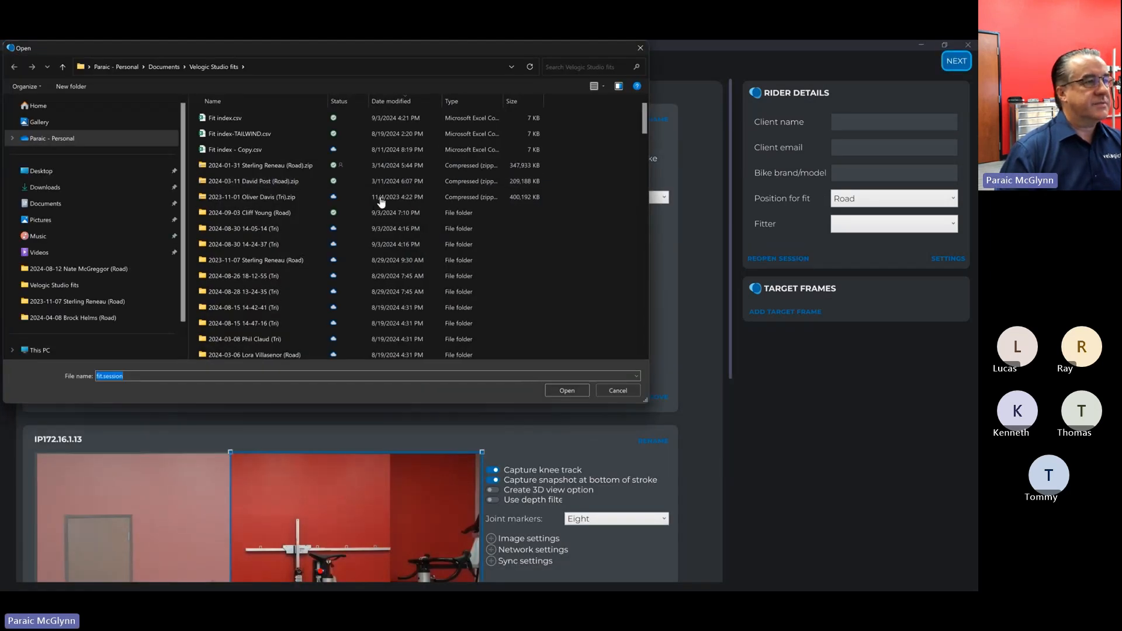
- Look through the Velogic Studio fits folder for a saved session, checking the contents of the 2023-09-21 road fit folder
scroll(313, 234, "down", 8)
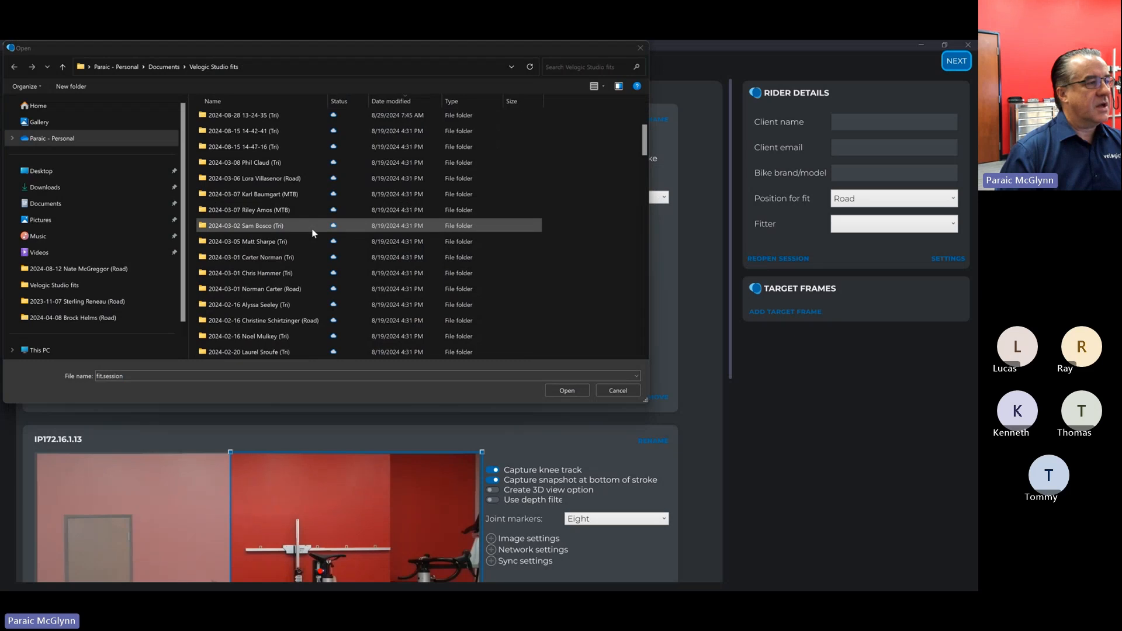
scroll(313, 233, "down", 1)
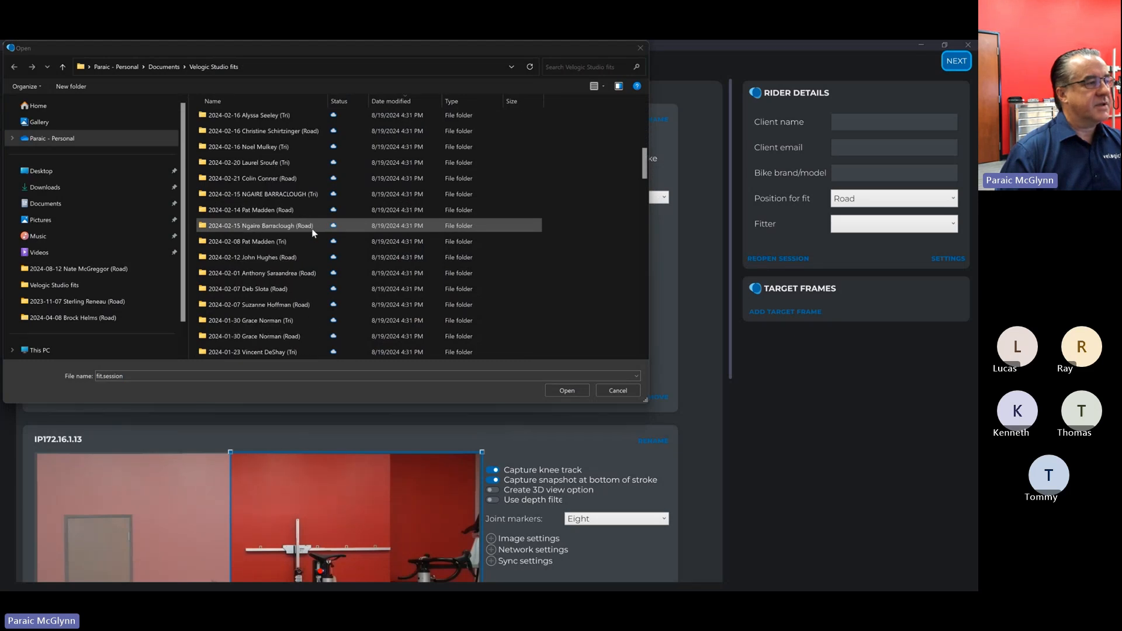
scroll(313, 233, "down", 4)
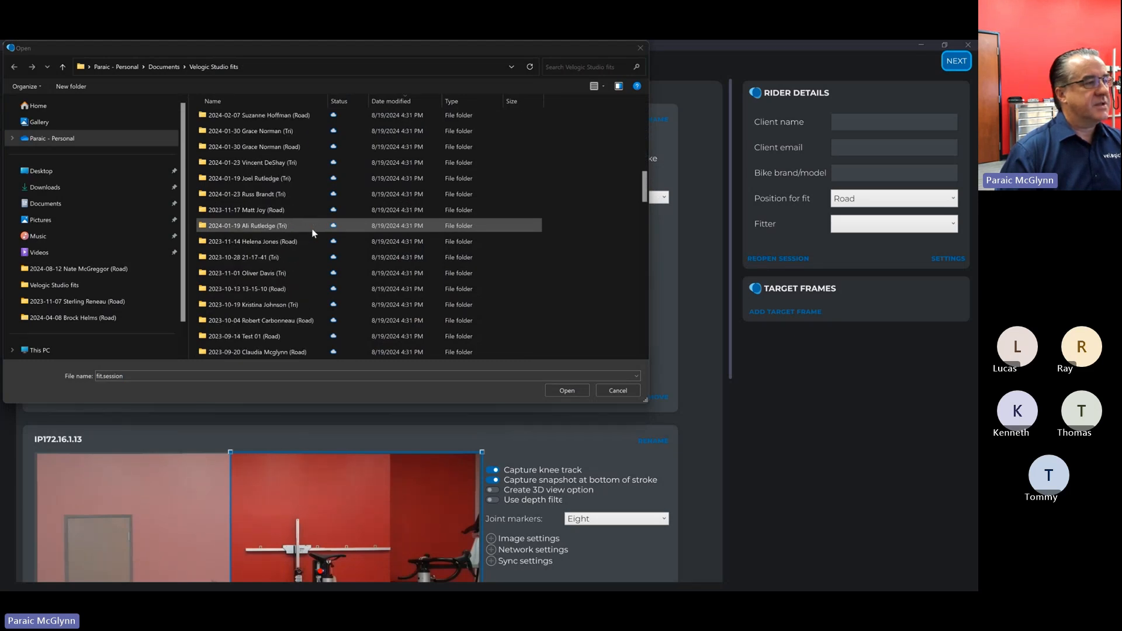
scroll(313, 234, "down", 4)
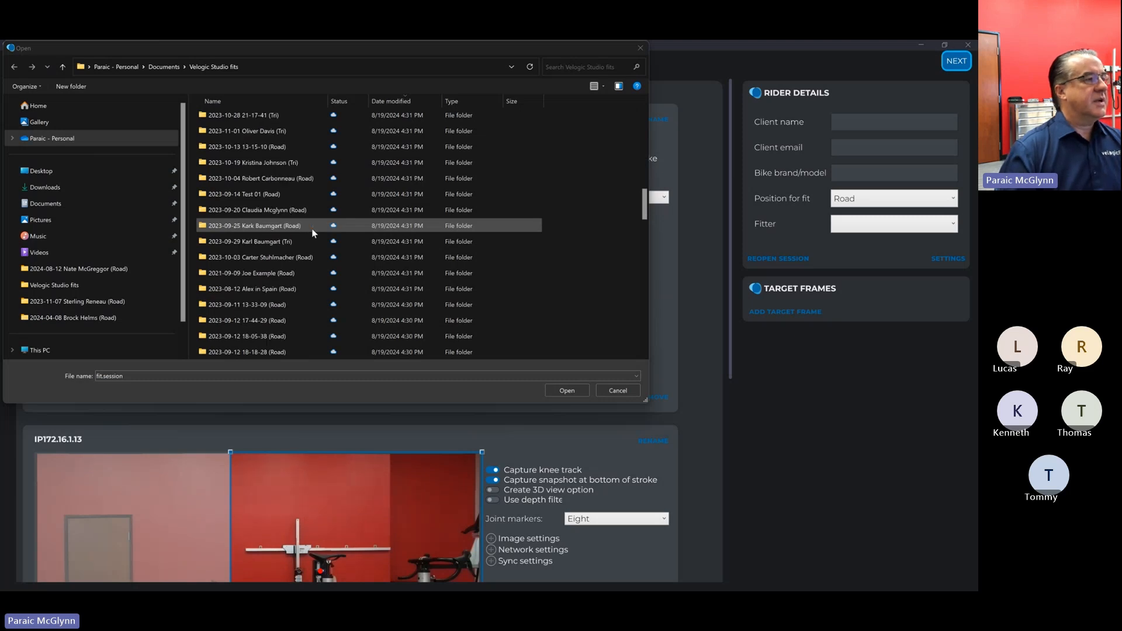
scroll(313, 233, "down", 1)
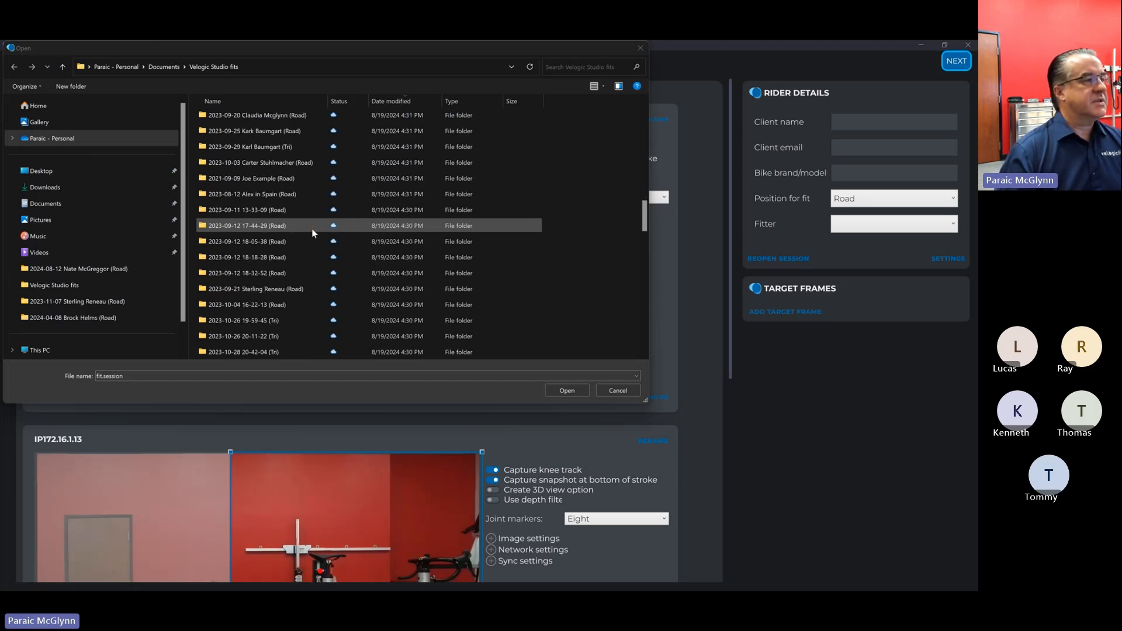
double_click(282, 287)
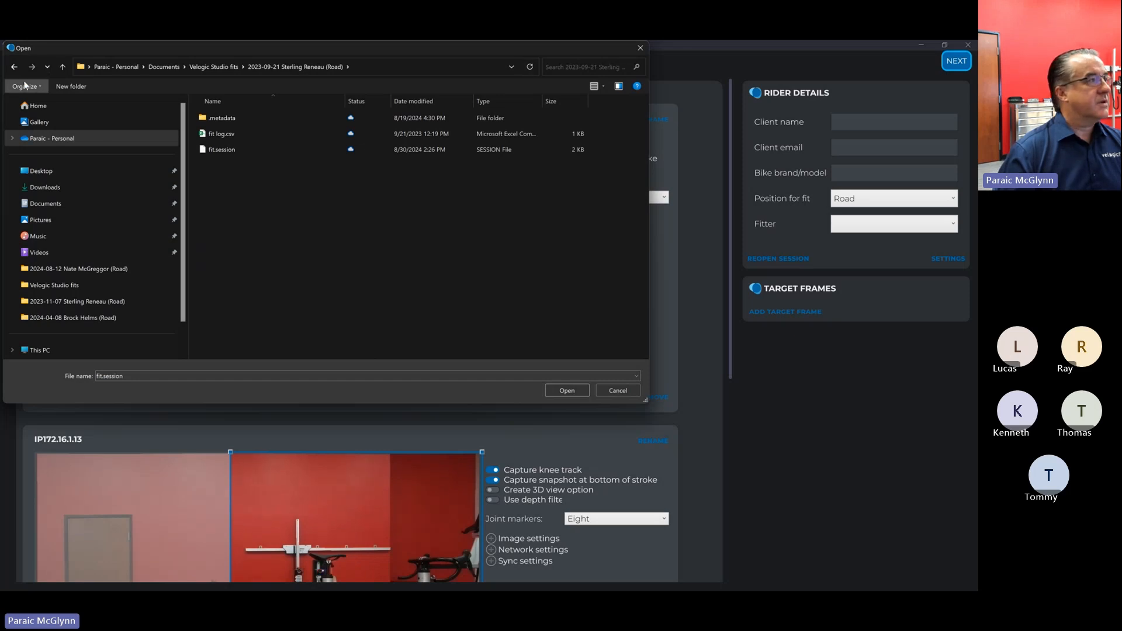
left_click(61, 67)
- Search the Velogic Studio fits folder by the client's surname and open the matching fit.session file
left_click(598, 68)
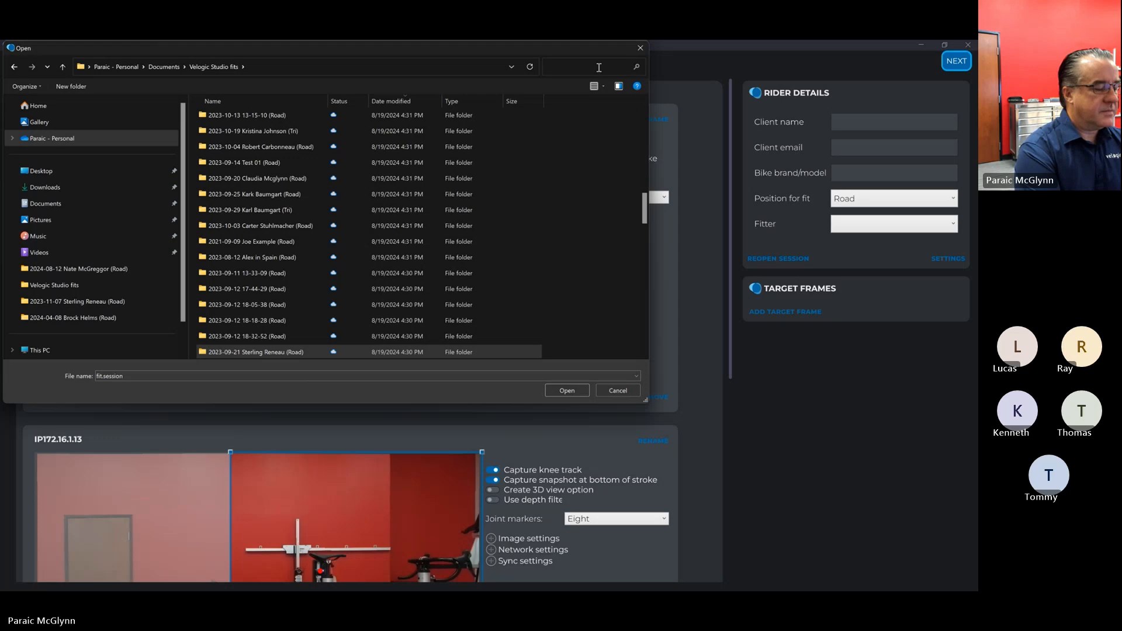
type("kanu")
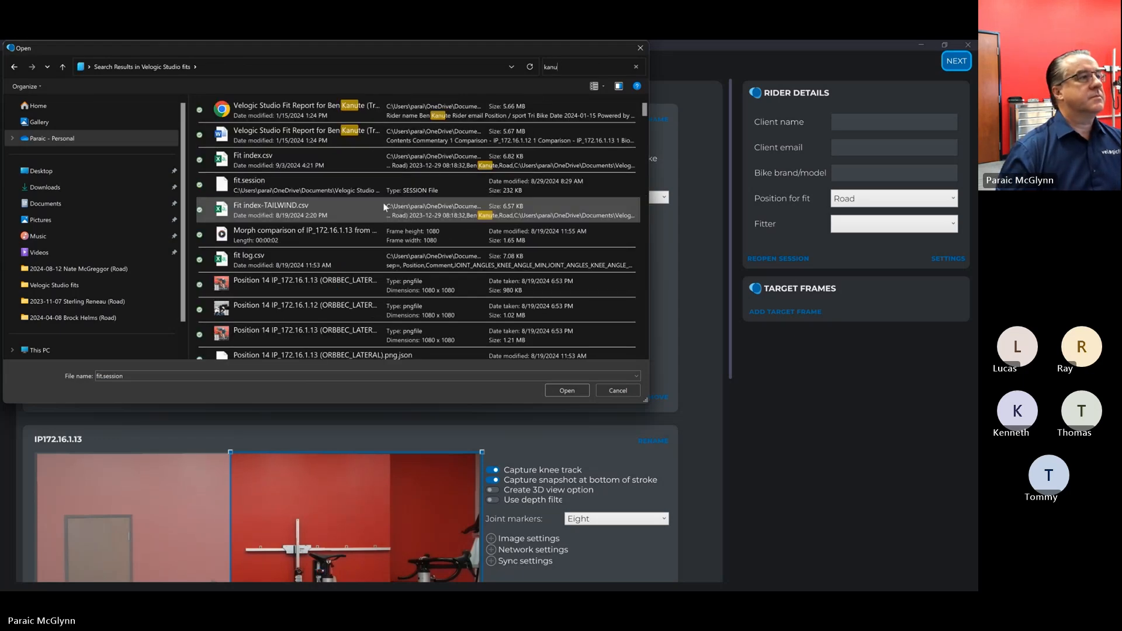
double_click(340, 180)
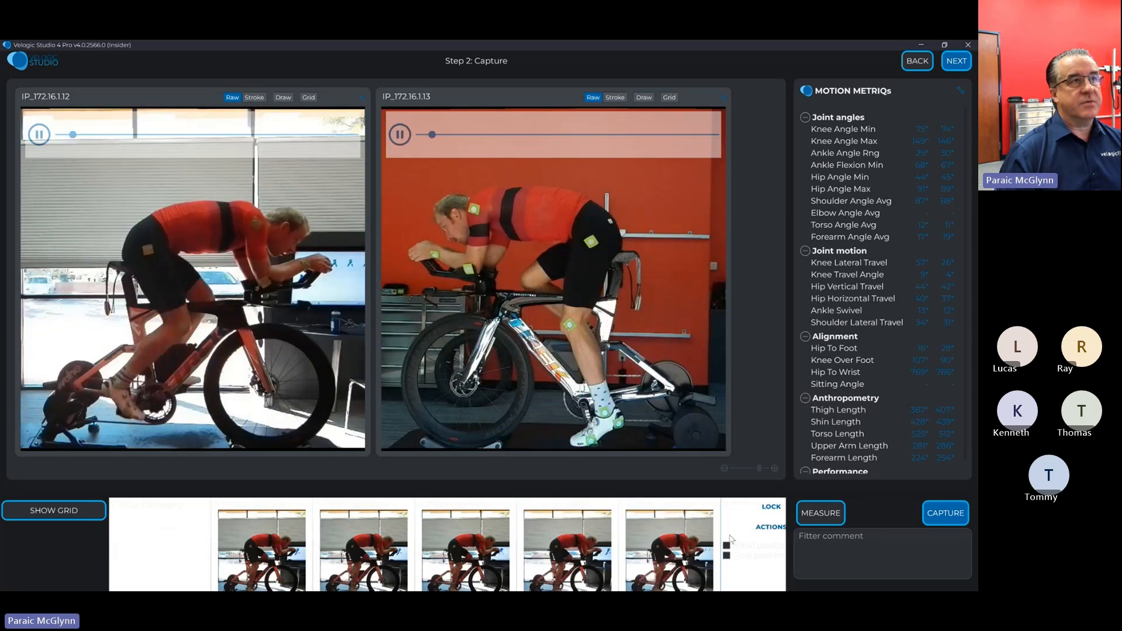
- Lock capture 11, the rider in the dark jersey on the Trek bike, after previewing the session's captures
left_click(609, 120)
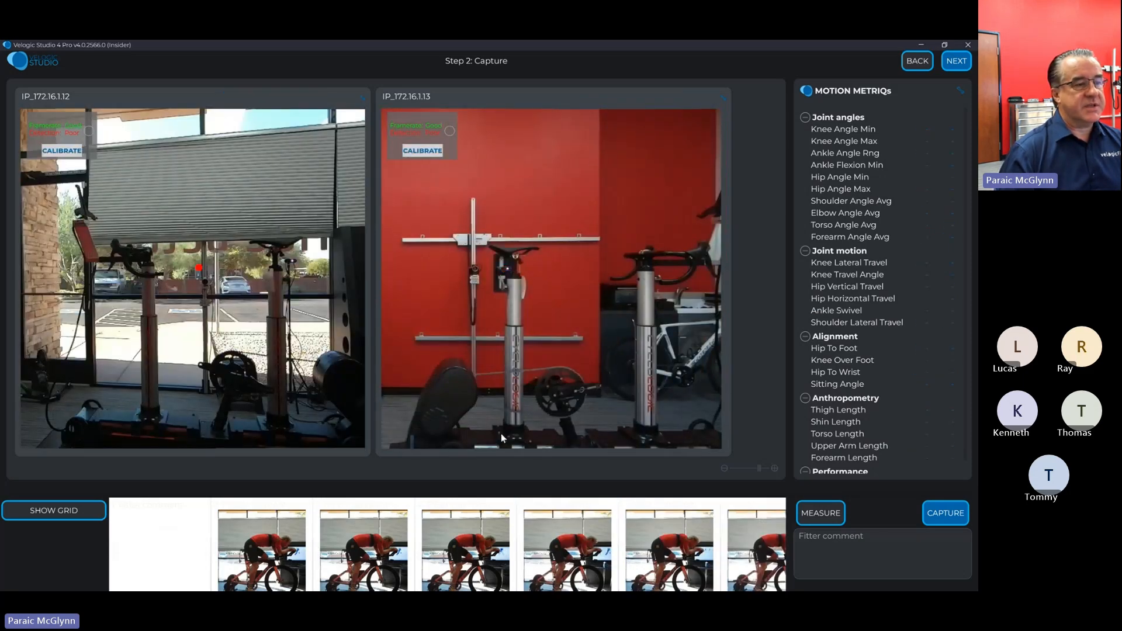
left_click(310, 458)
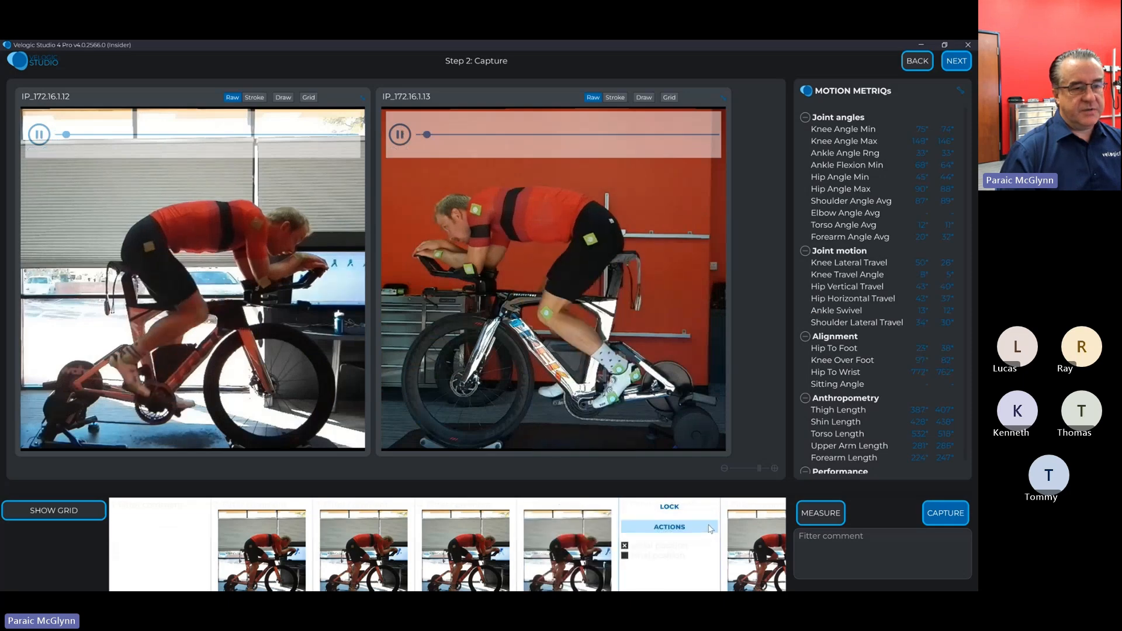
scroll(711, 529, "down", 3)
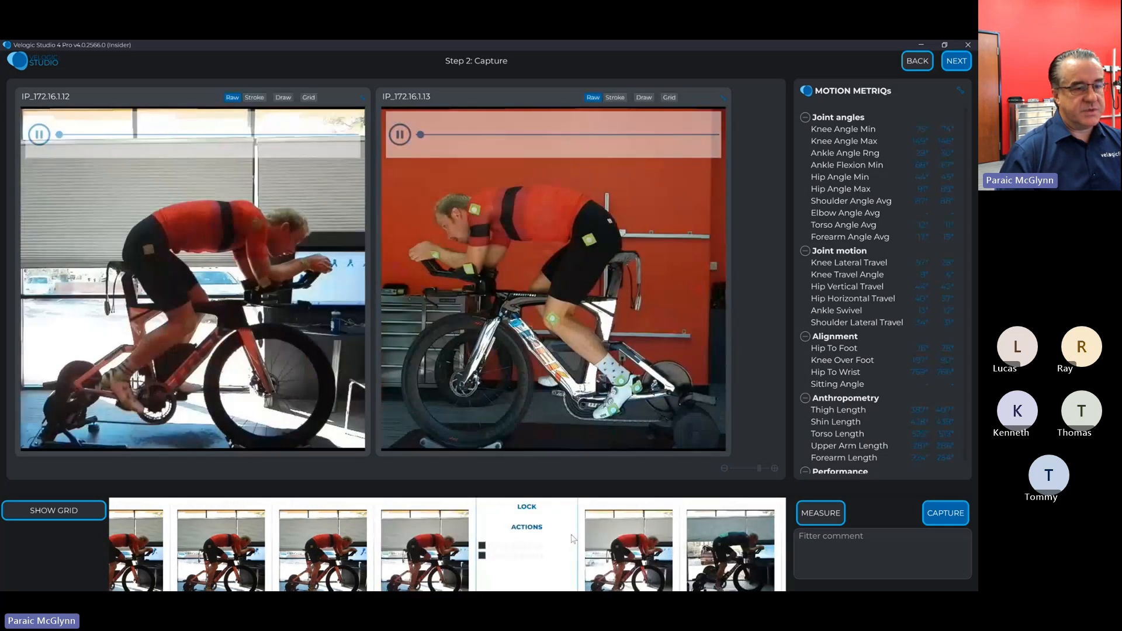
left_click(673, 529)
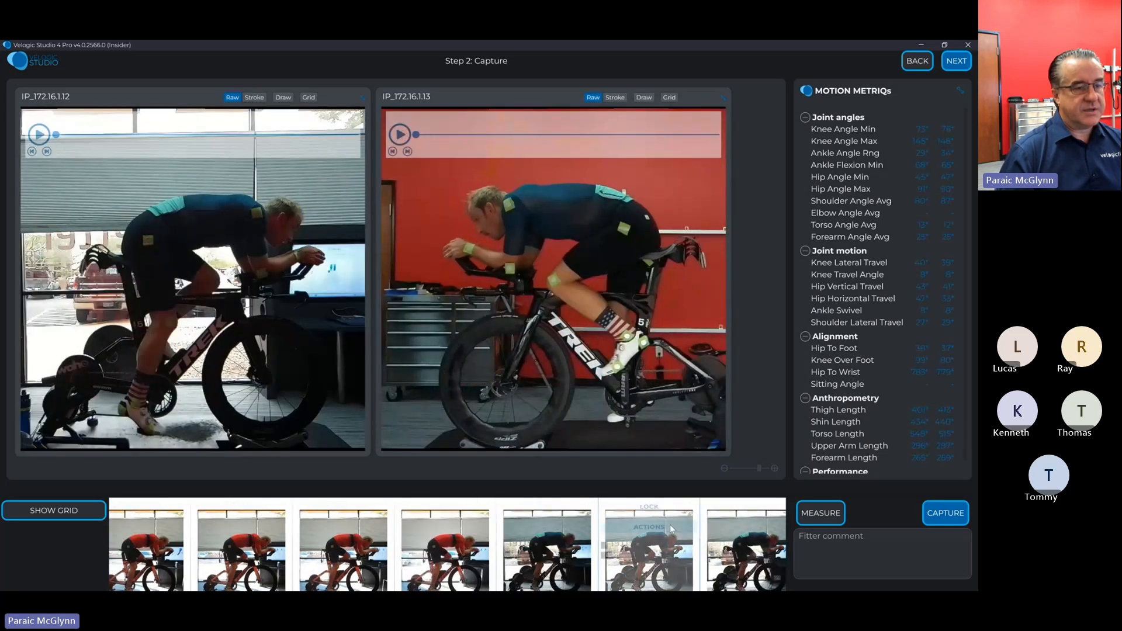
scroll(671, 529, "down", 3)
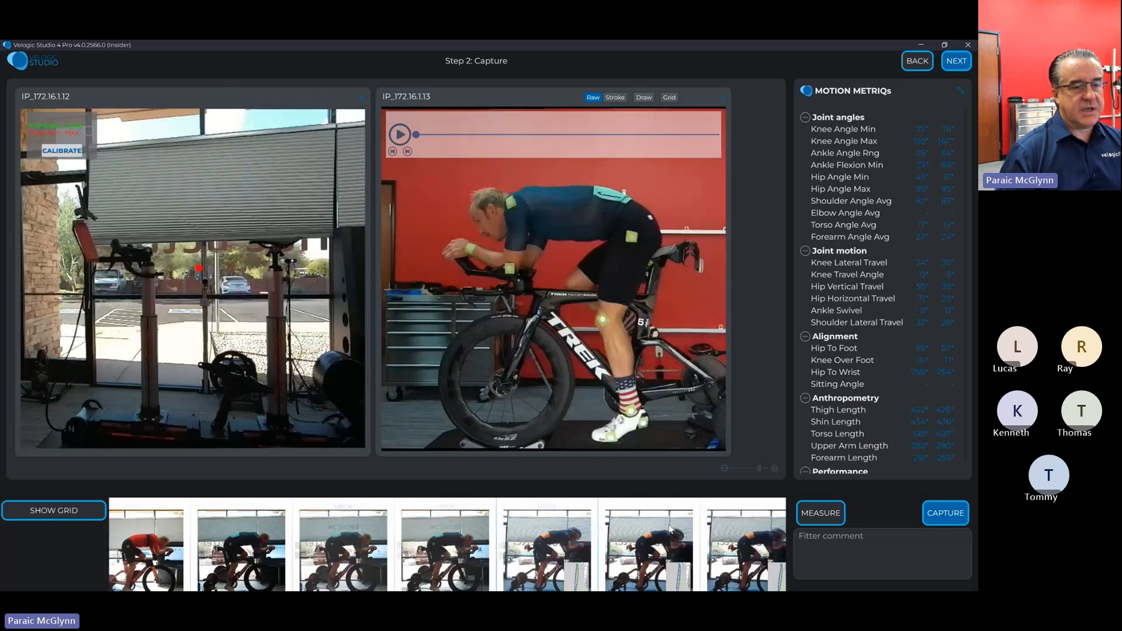
scroll(673, 529, "down", 1)
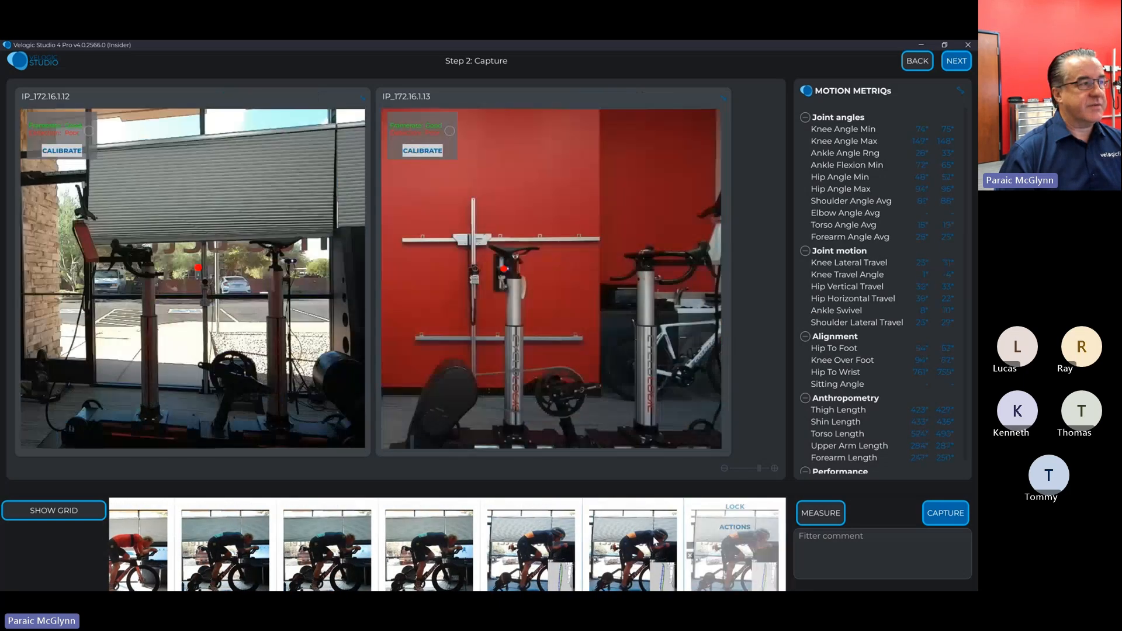
left_click(633, 529)
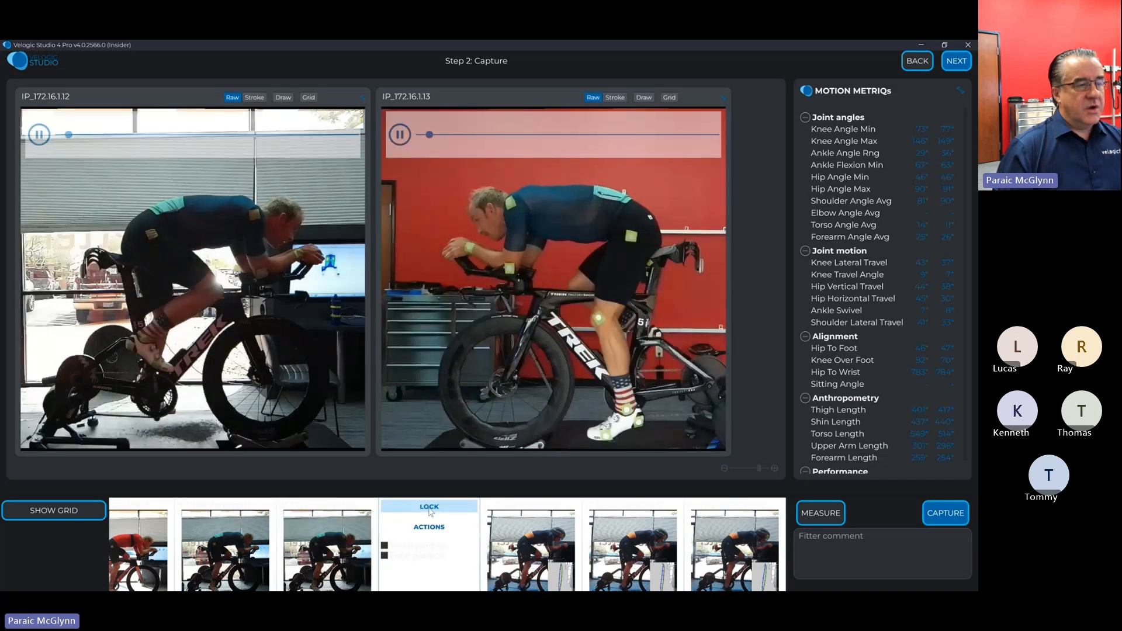
left_click(429, 509)
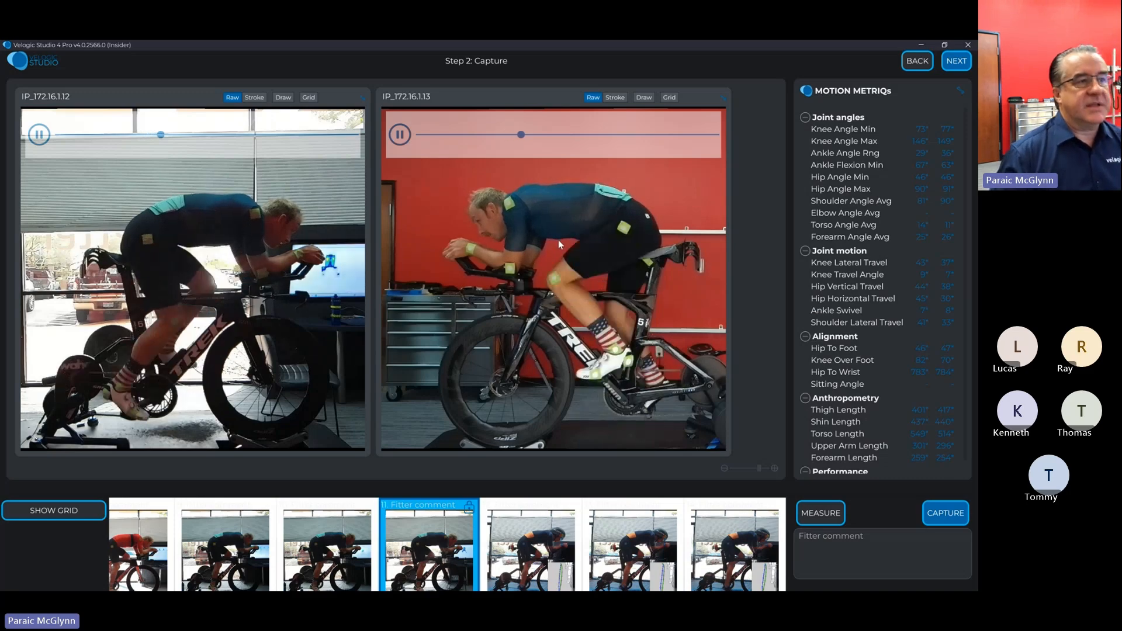
- Display the Knee Angle Min metric on the locked capture's stroke views and on the capture thumbnails
left_click(831, 142)
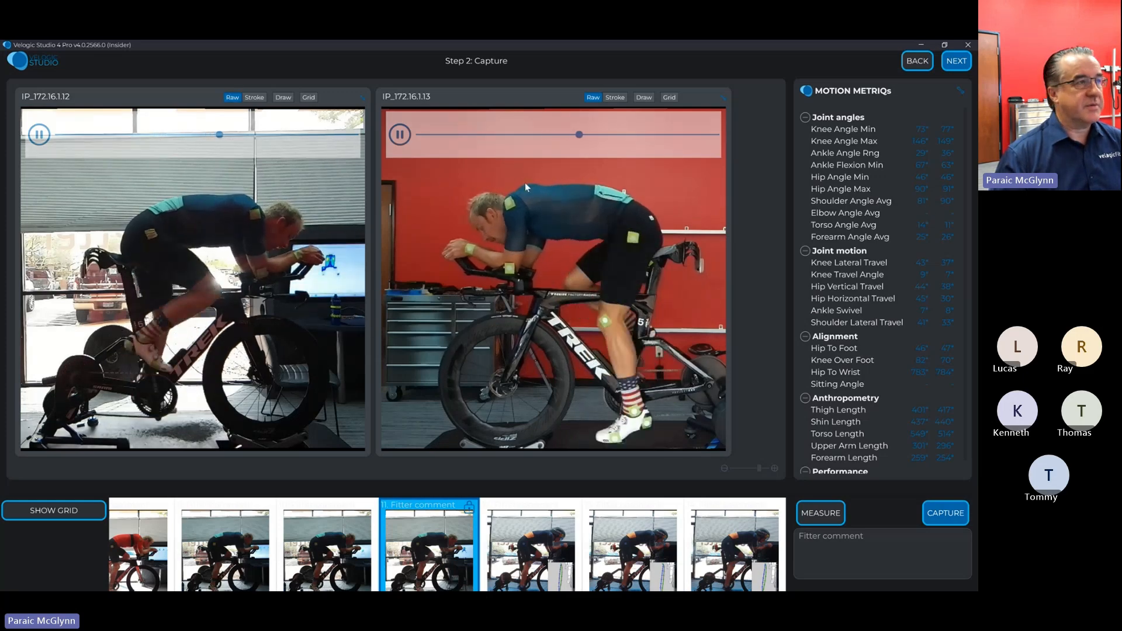
left_click(846, 134)
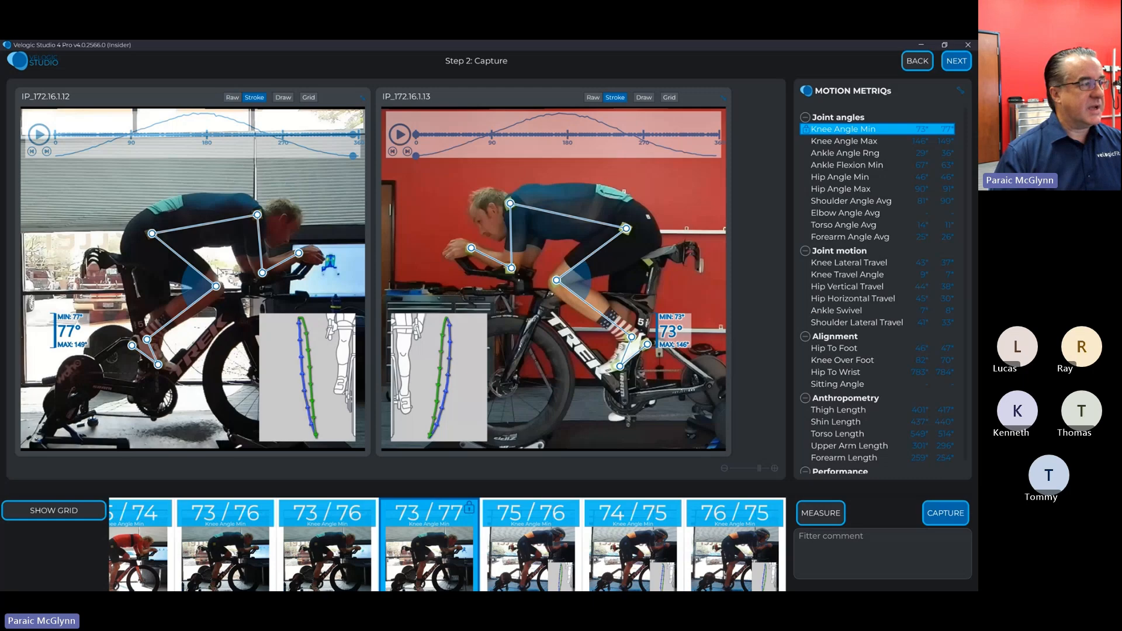
- Switch to the webinar meeting in Microsoft Teams, hide its Q&A pane and return to Velogic Studio
key("alt+Tab")
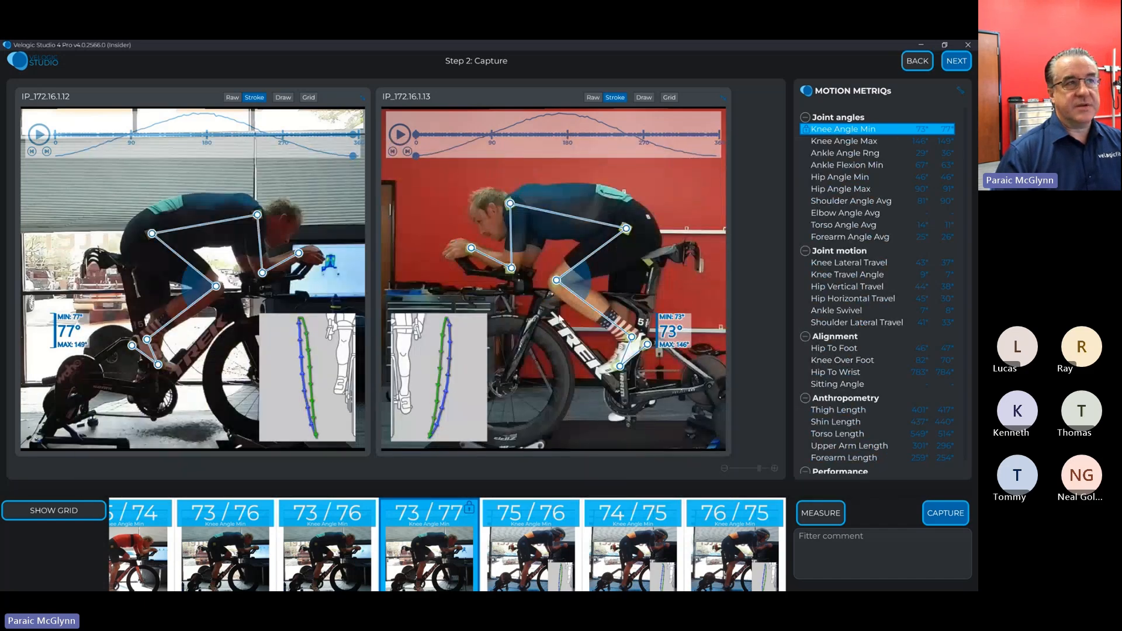
key("alt+Tab")
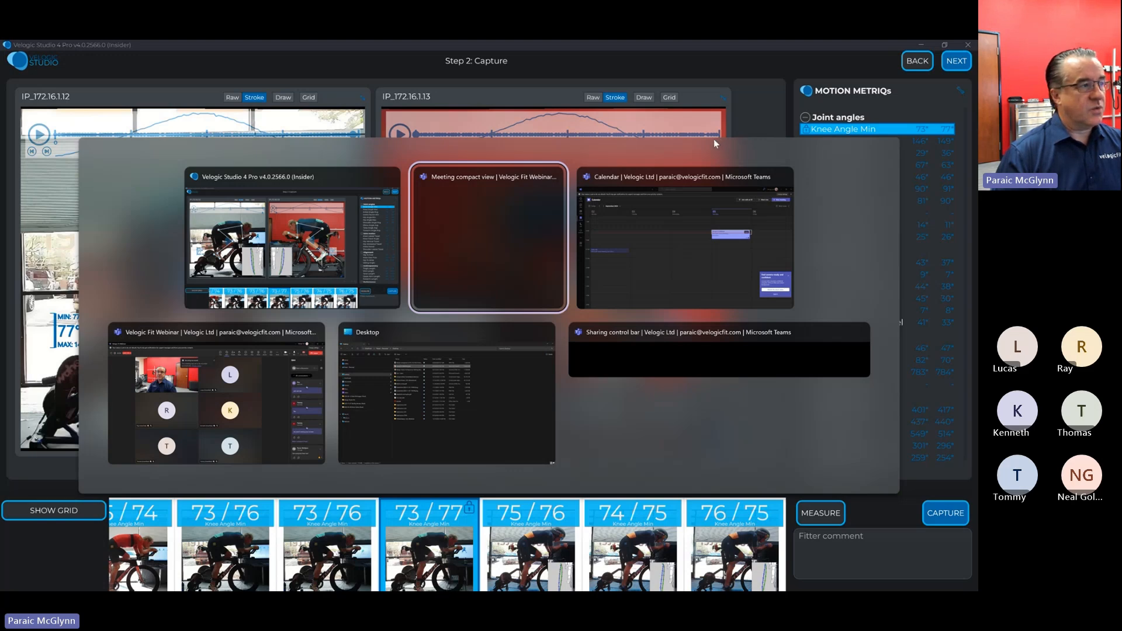
key("alt+Tab")
key("alt+Tab")
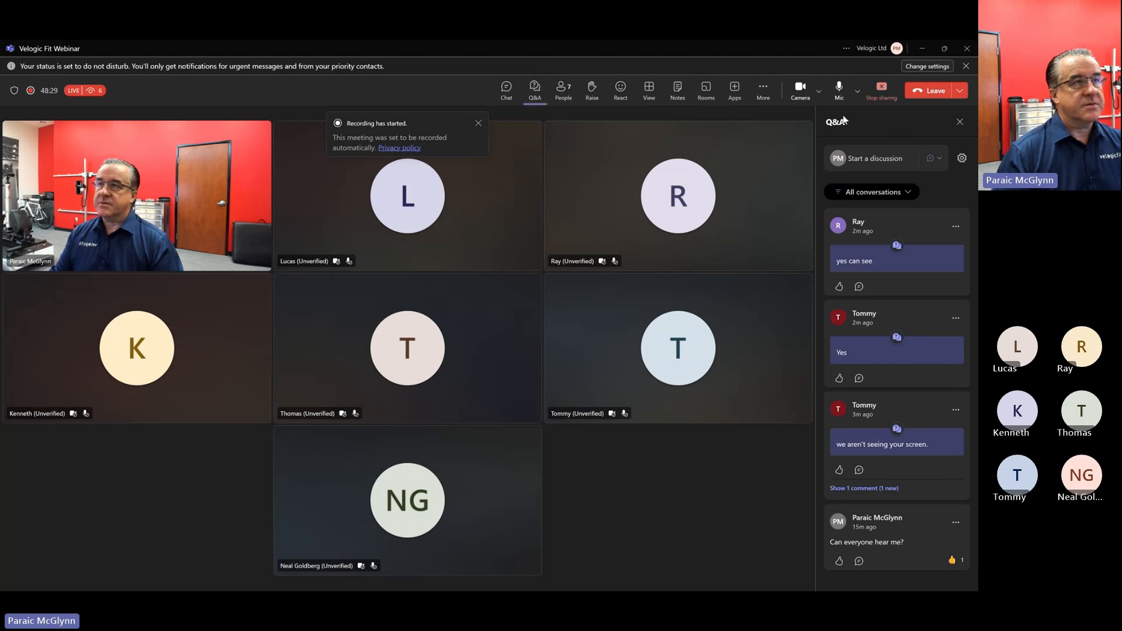
left_click(535, 92)
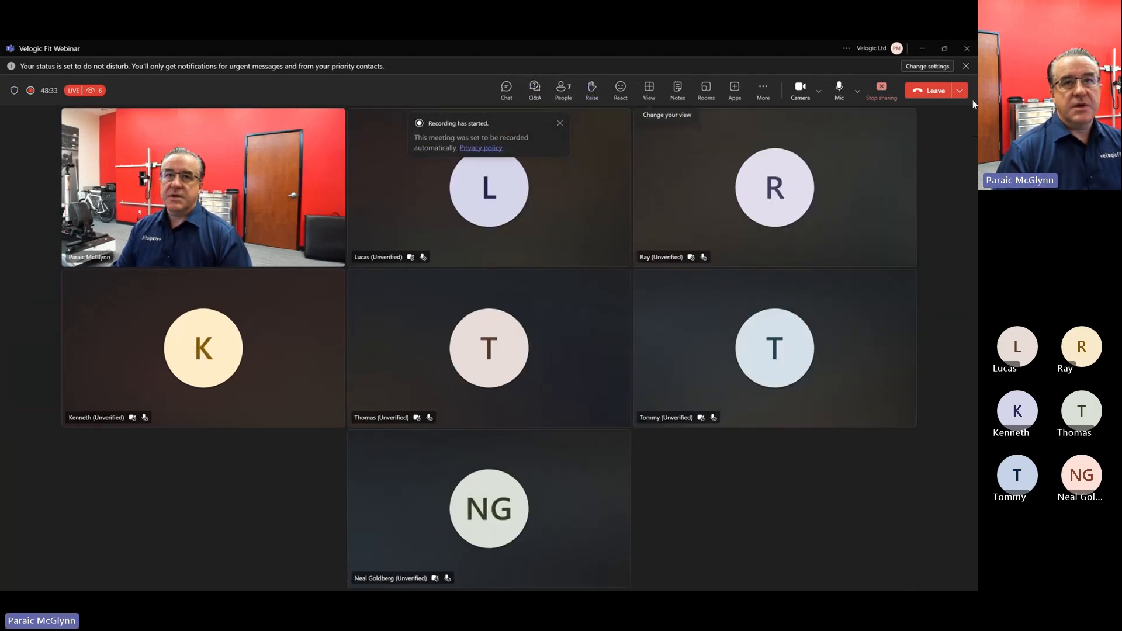
left_click(921, 48)
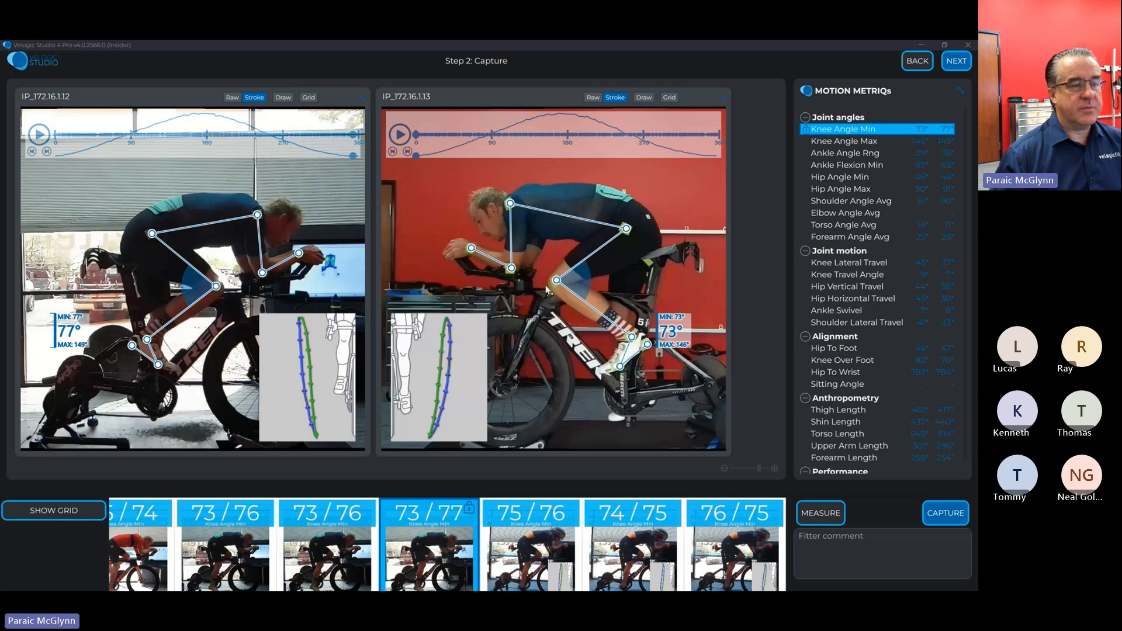
- Review the Knee Angle Max, Ankle Angle Rng and Ankle Flexion Min metrics on the locked capture's stroke views
left_click(852, 145)
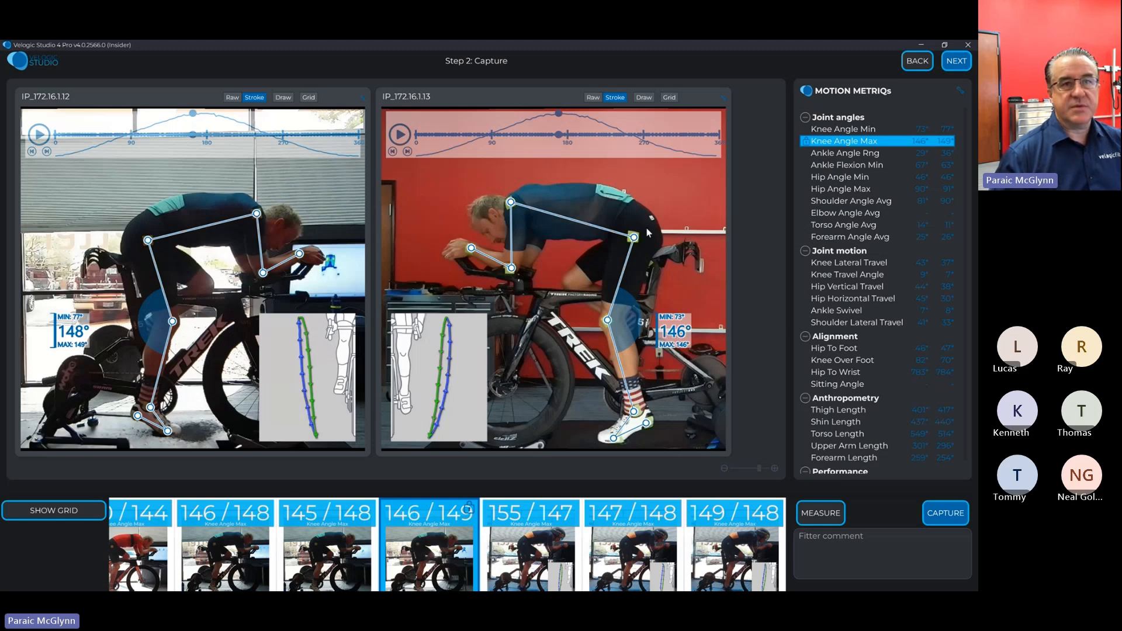
left_click(875, 154)
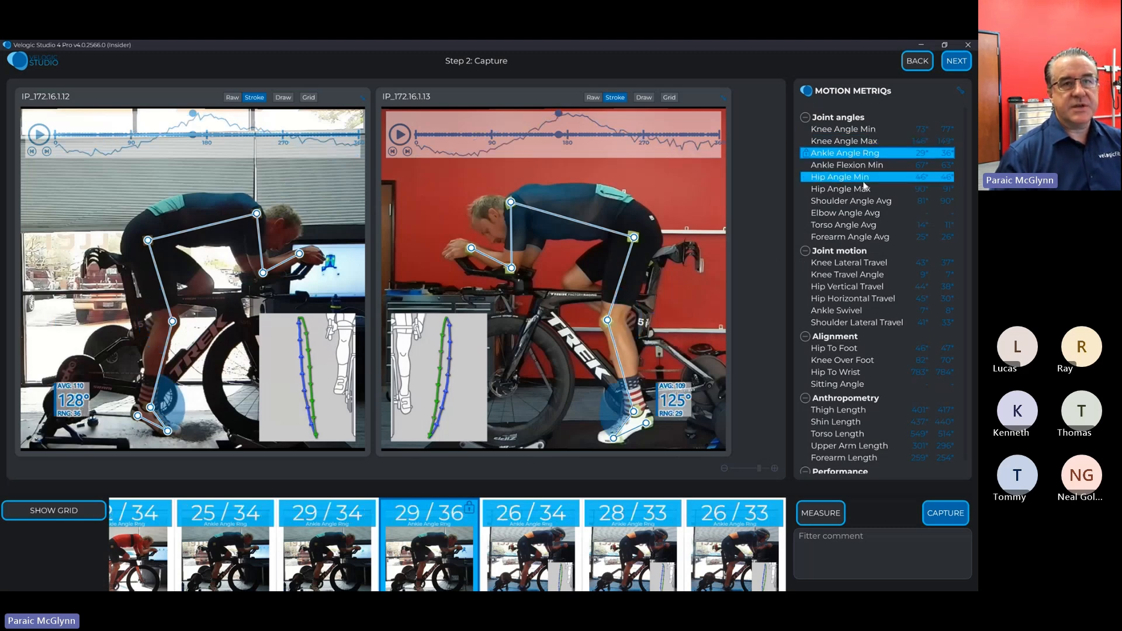
left_click(871, 165)
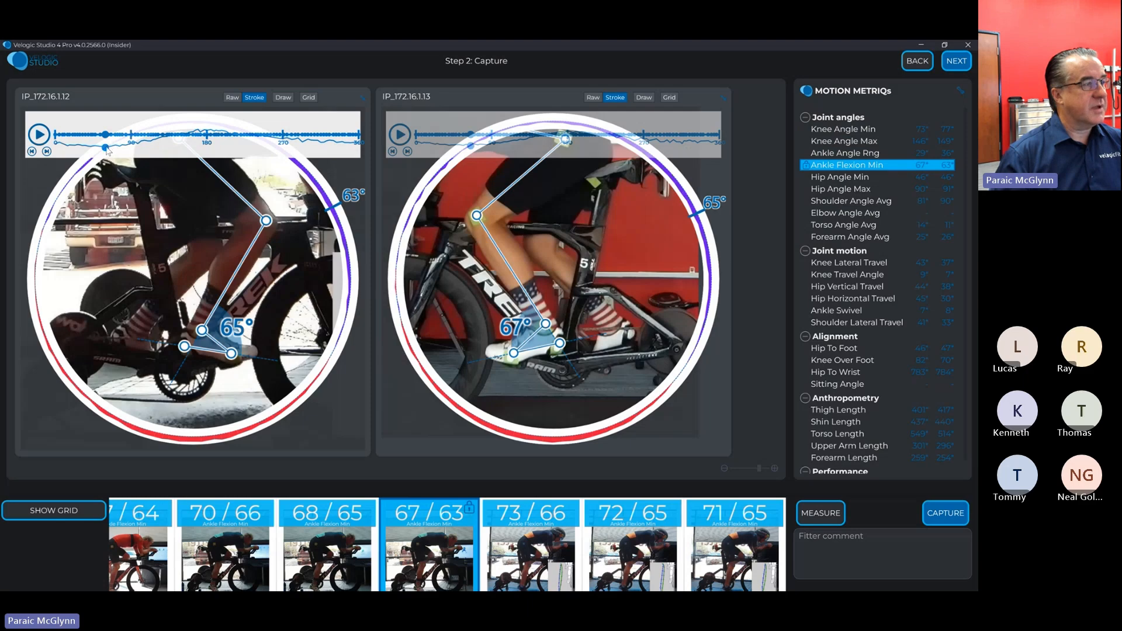
- Scrub the Ankle Flexion Min stroke timeline around the early pedal stroke and on to about 354° of crank rotation
mouse_move(106, 146)
left_mouse_down()
mouse_move(45, 133)
mouse_move(120, 157)
left_mouse_up()
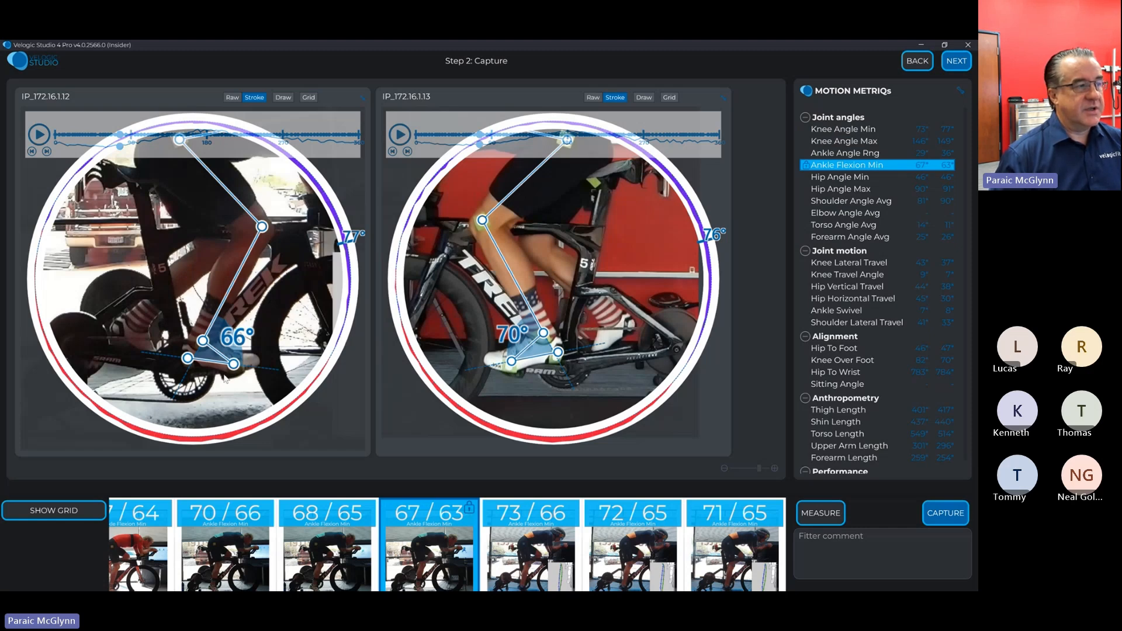
left_click_drag(121, 139, 121, 230)
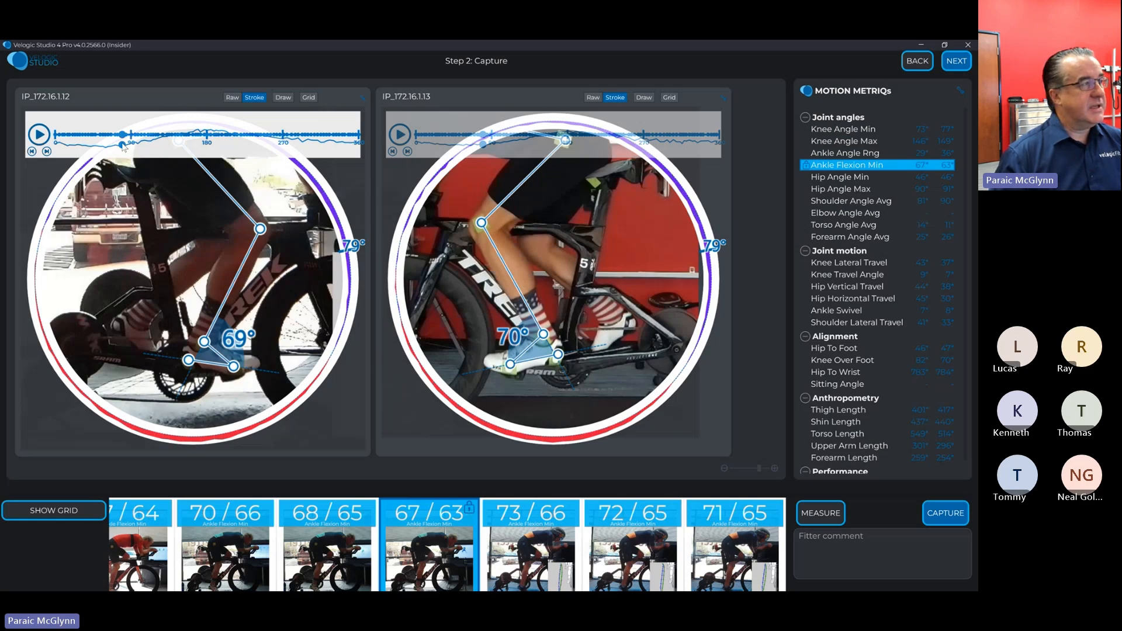
mouse_move(122, 145)
left_mouse_down()
mouse_move(58, 148)
mouse_move(130, 152)
mouse_move(118, 154)
left_mouse_up()
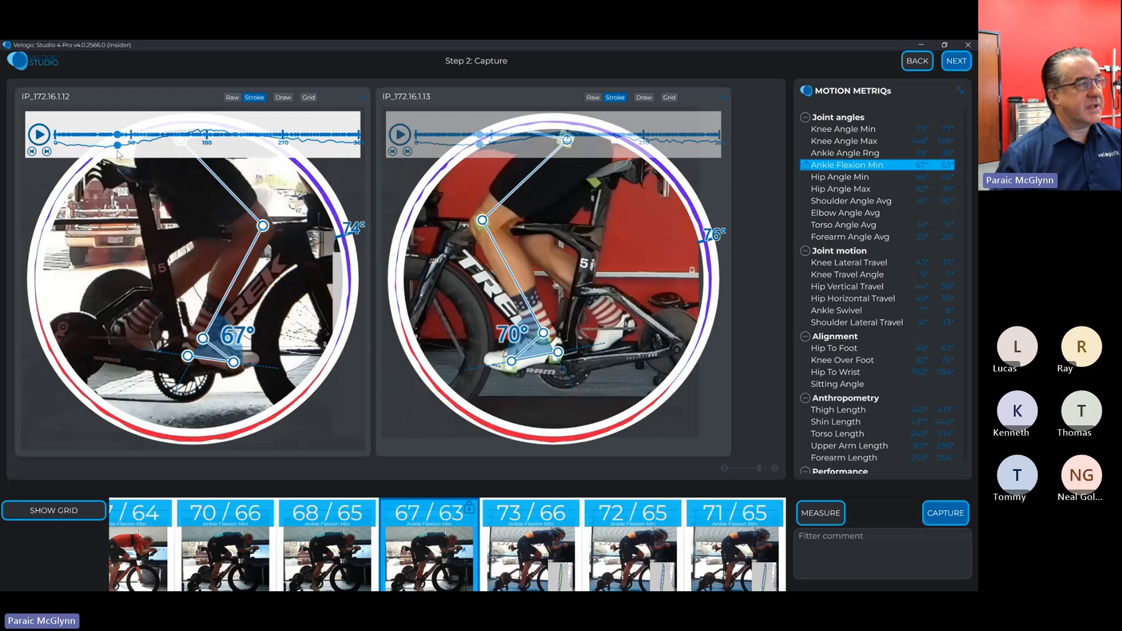
left_click_drag(118, 155, 352, 200)
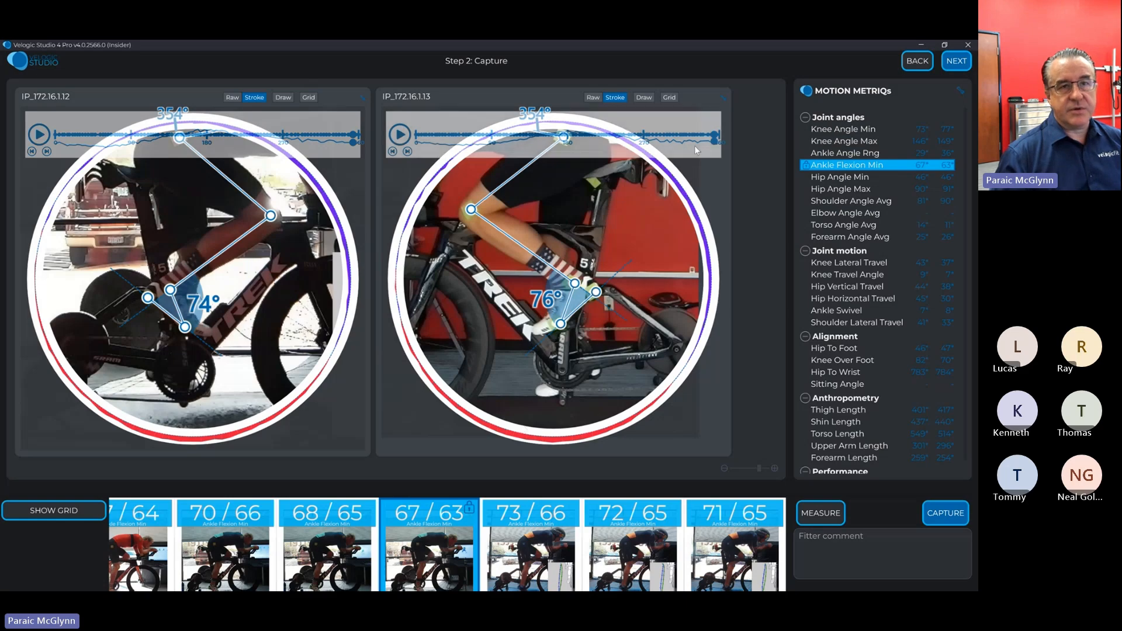
- Review the remaining joint angle metrics one by one, from Hip Angle Min through Forearm Angle Avg
left_click(843, 179)
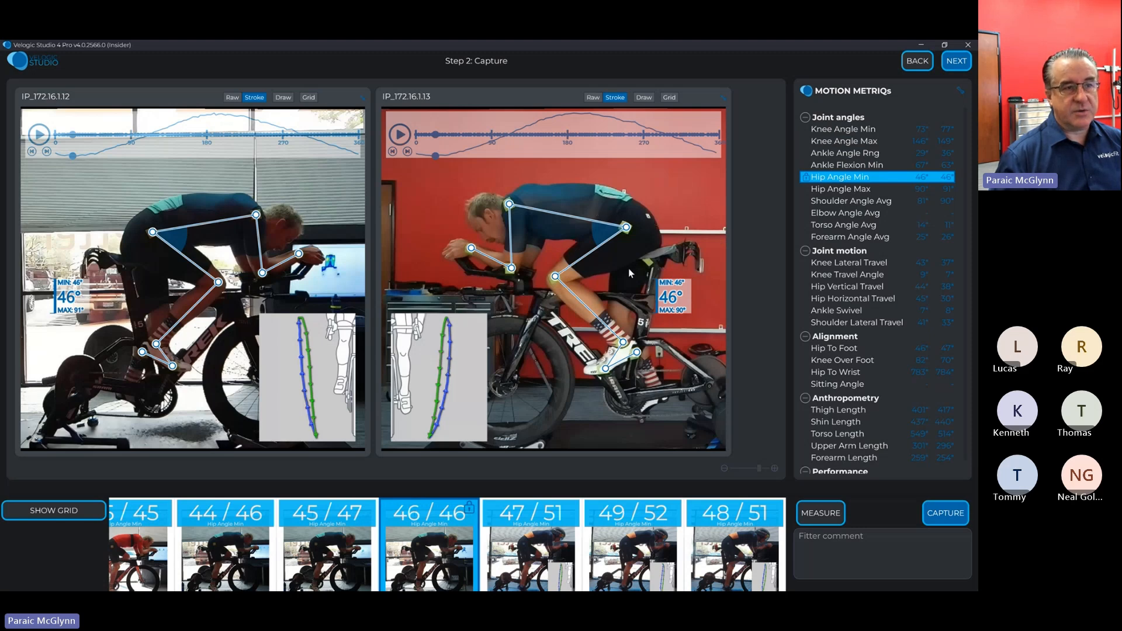
left_click(840, 188)
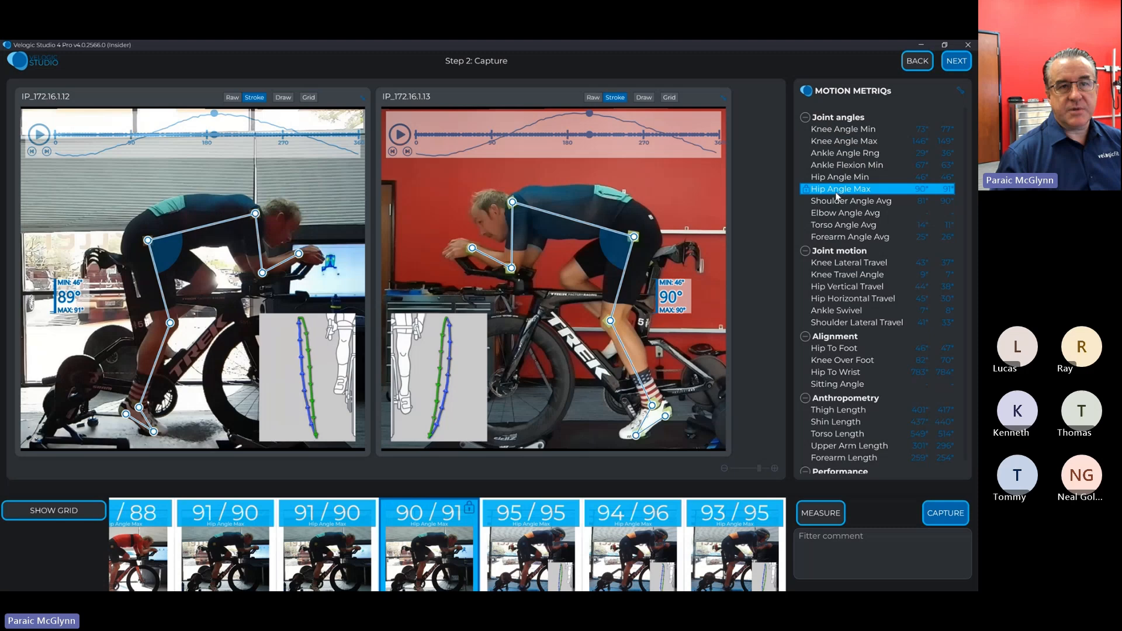
left_click(836, 205)
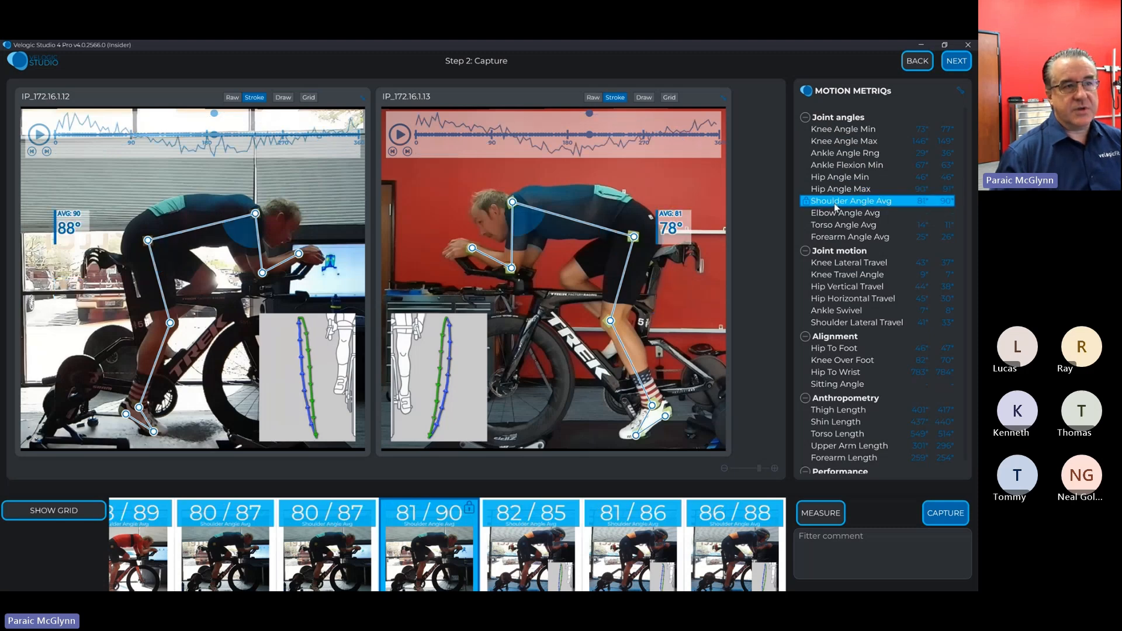
left_click(849, 220)
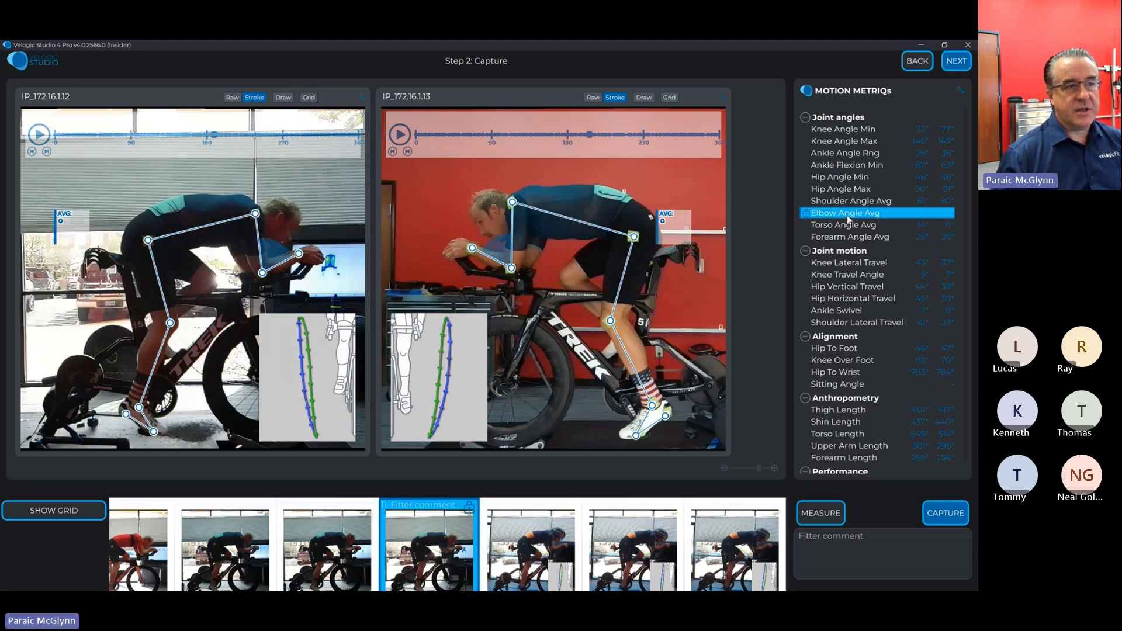
left_click(848, 225)
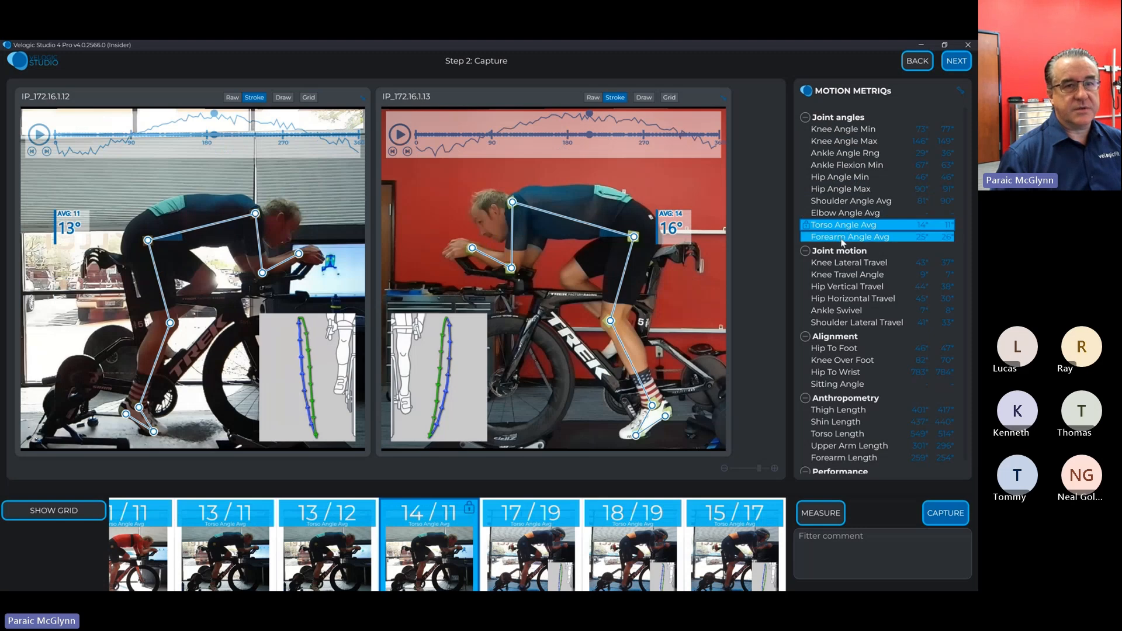
left_click(842, 237)
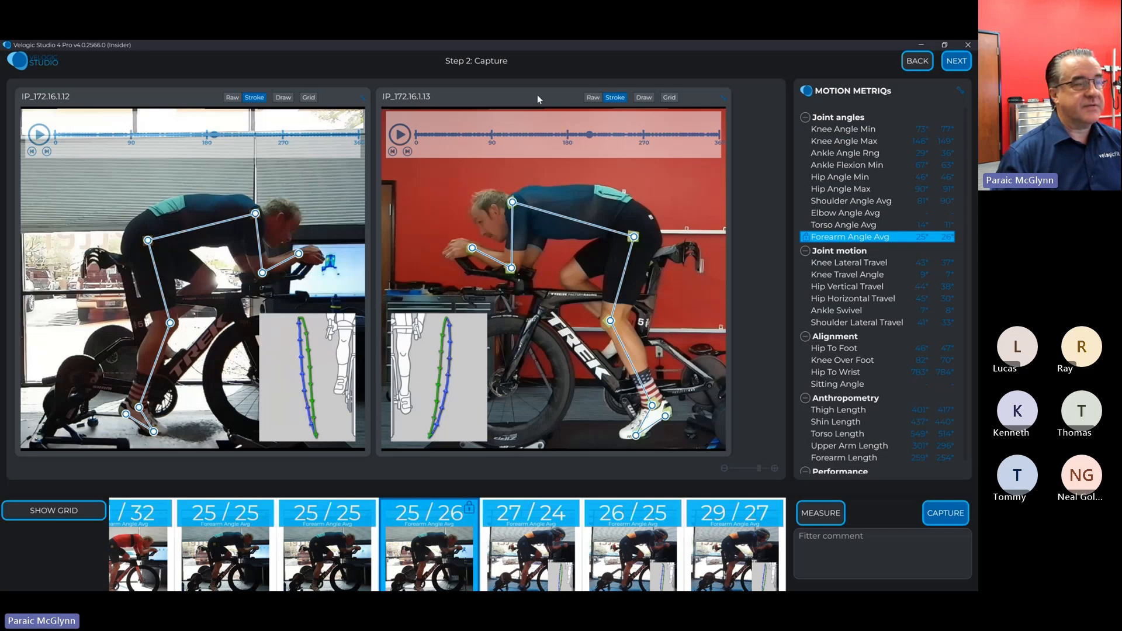
- Swap the two camera views and review each Joint motion metric from Knee Lateral Travel to Shoulder Lateral Travel
left_click(77, 105)
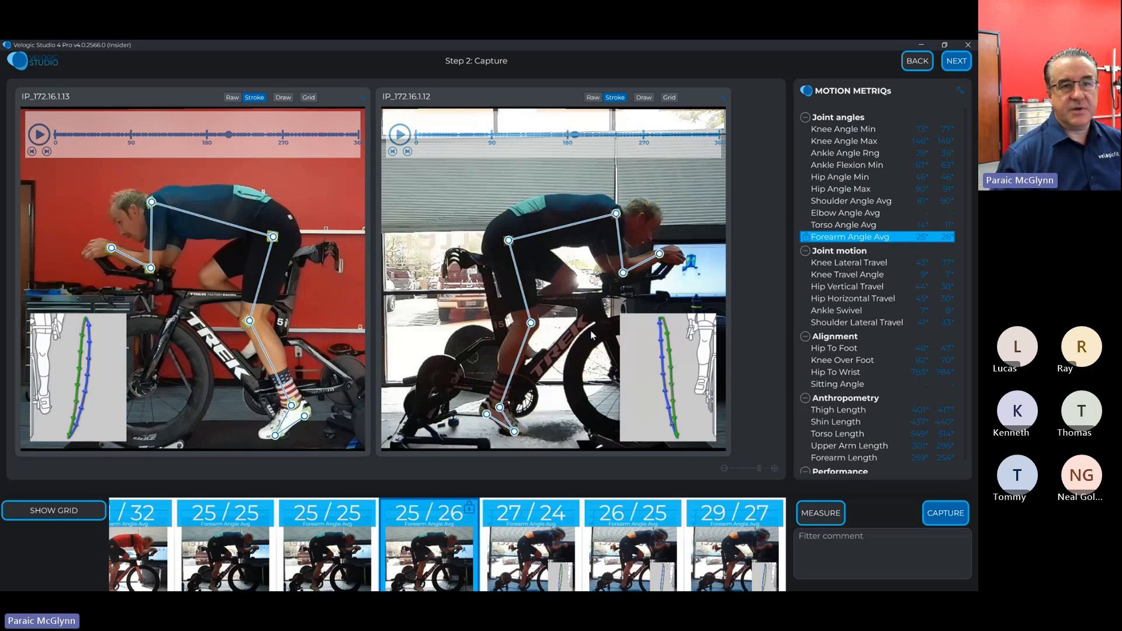
left_click(899, 261)
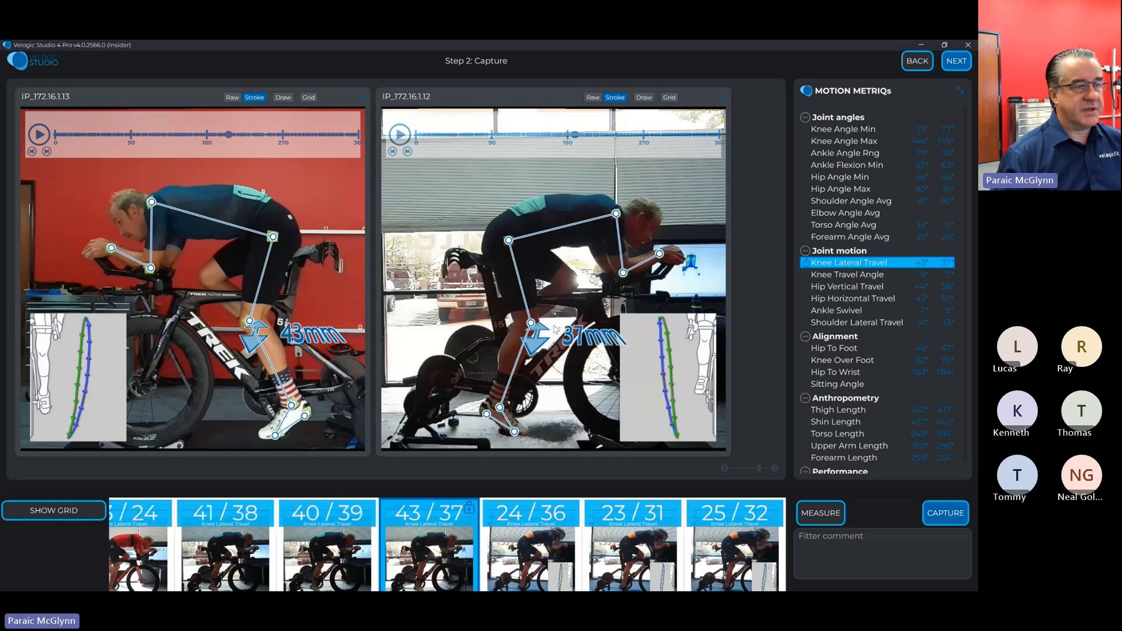
left_click(839, 276)
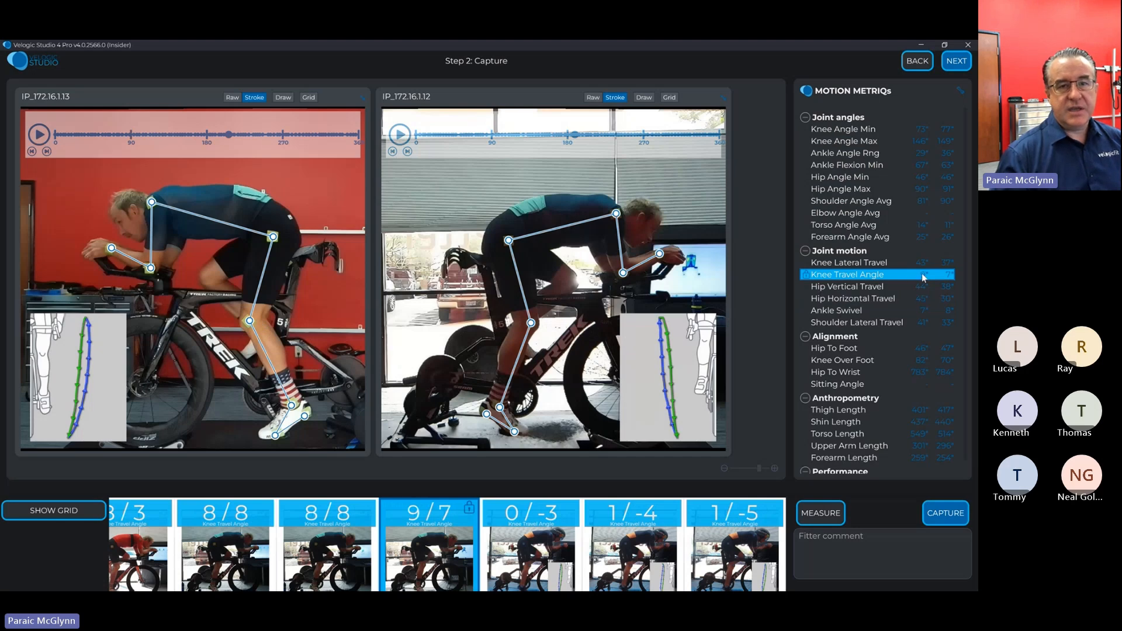
left_click(880, 289)
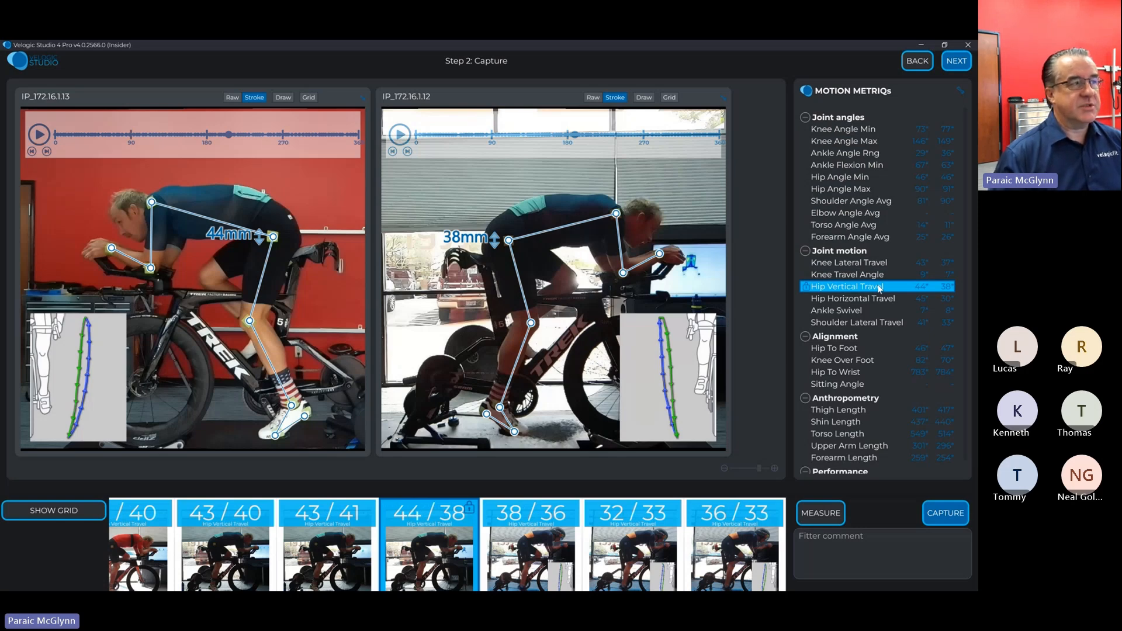
left_click(853, 298)
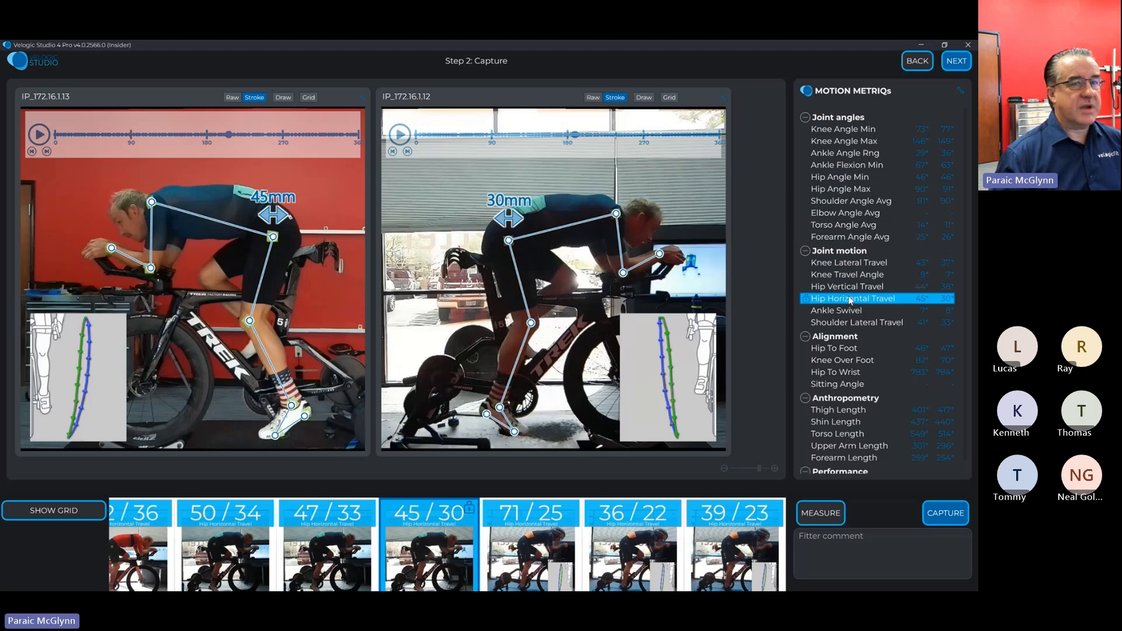
left_click(854, 310)
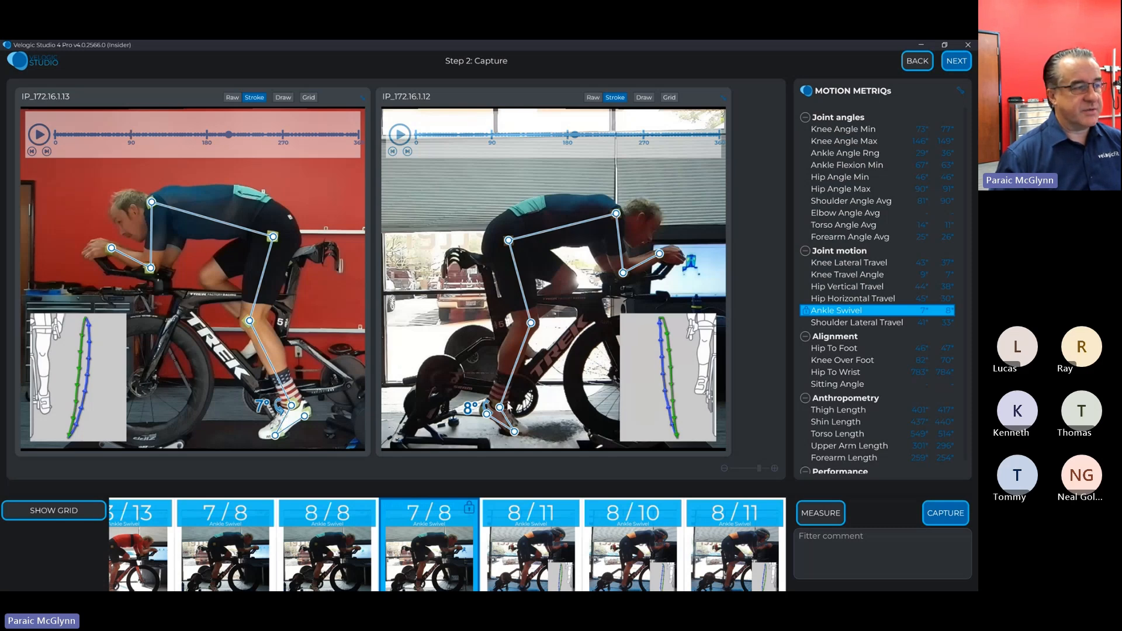
left_click(852, 324)
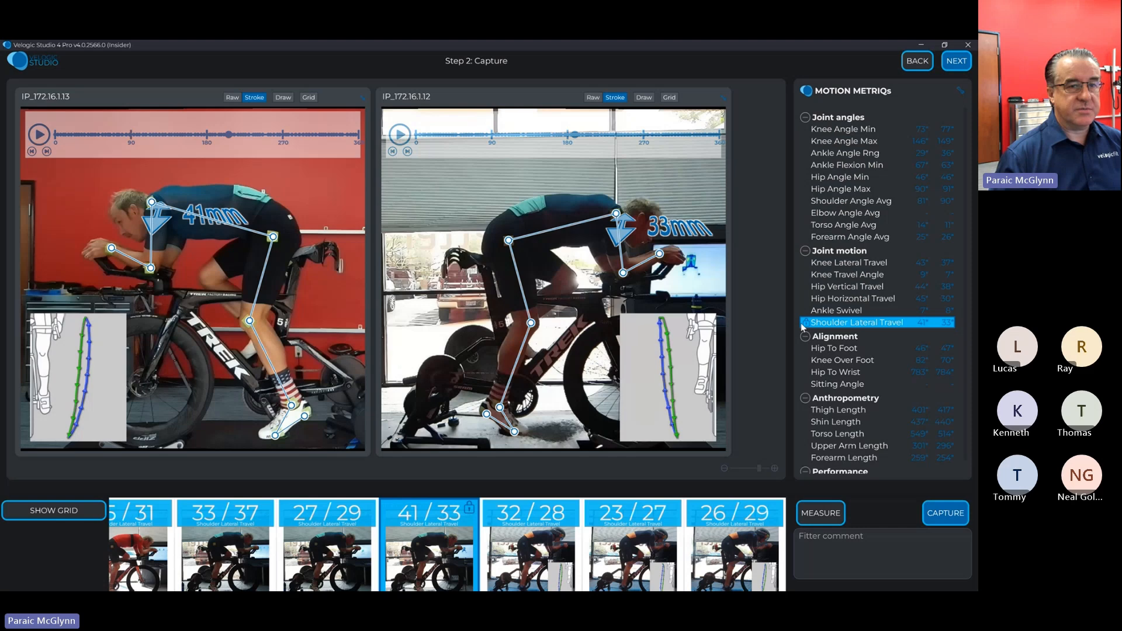
- Display the Knee Over Foot alignment metric and look over the rest of the metrics list down to Cadence Avg
left_click(824, 361)
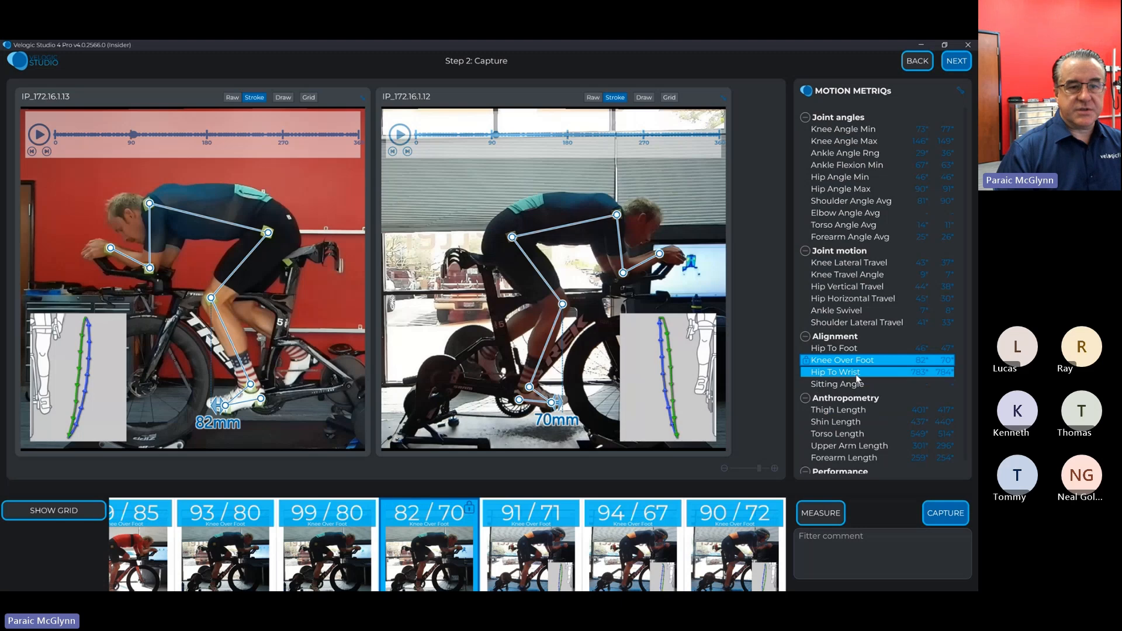
scroll(858, 373, "down", 1)
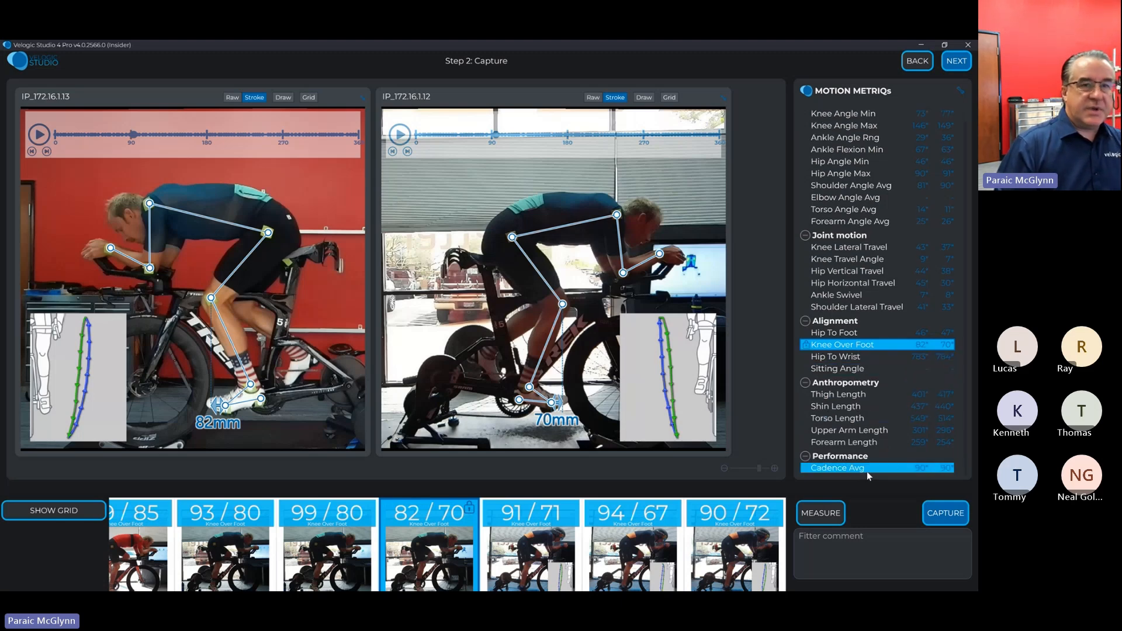
scroll(879, 321, "up", 1)
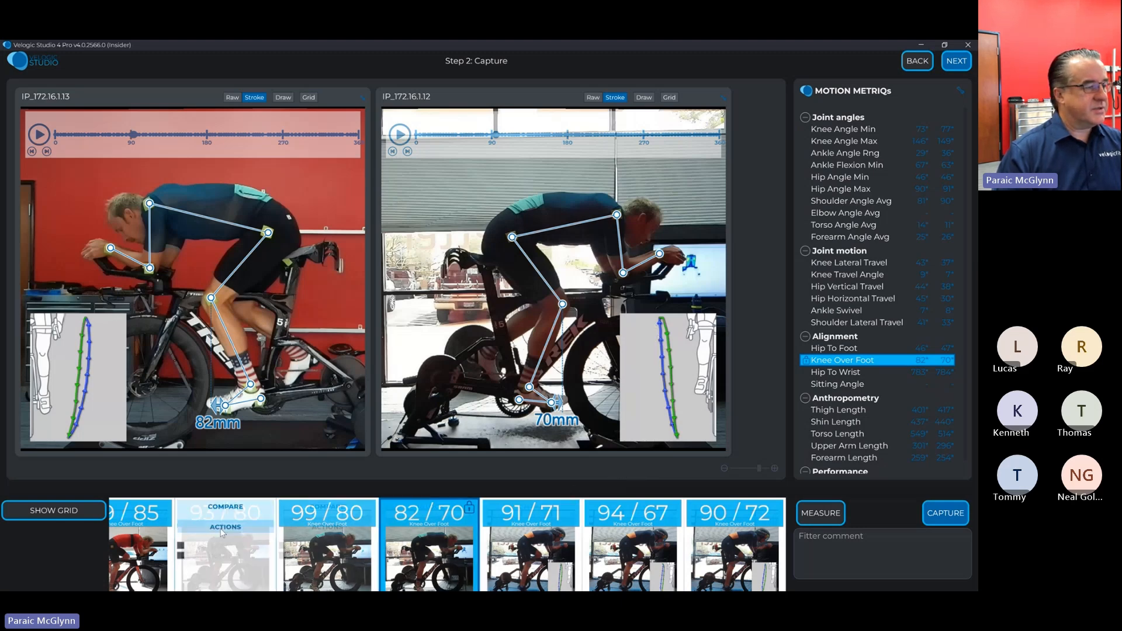
- Unlock the current capture, lock the one labelled 91 / 71 instead and compare it with the 90 / 72 capture
mouse_move(212, 512)
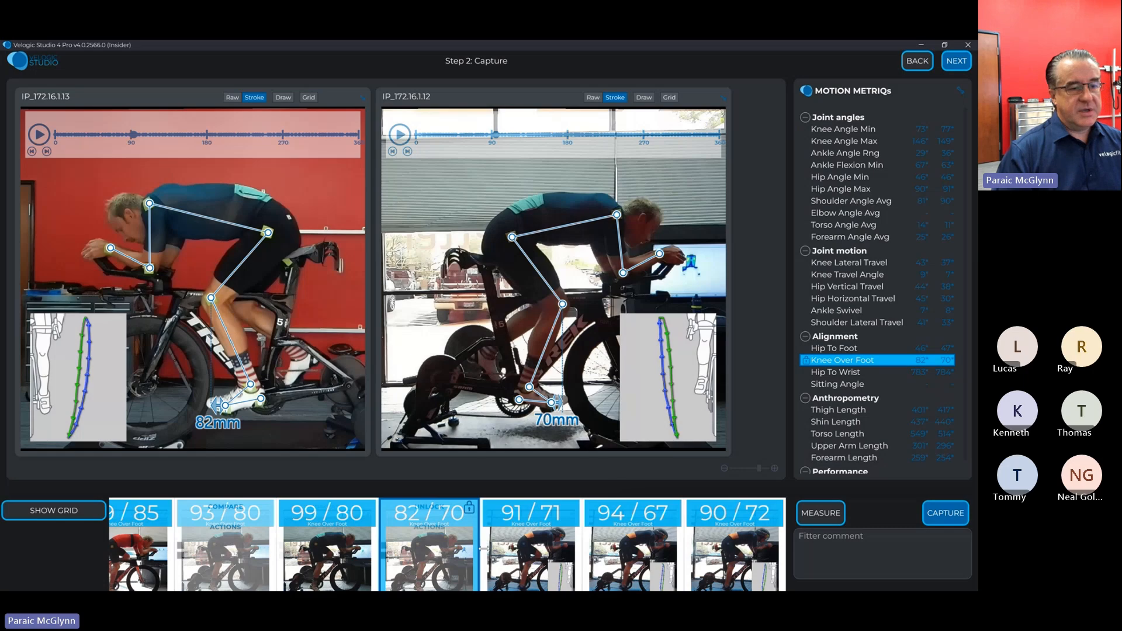
mouse_move(522, 513)
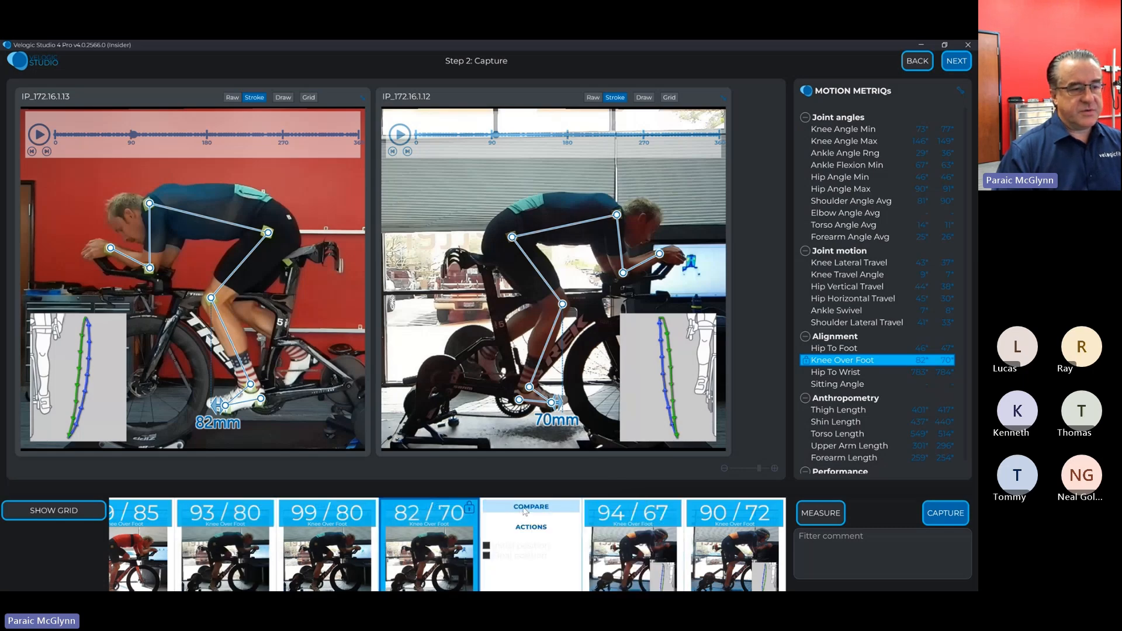
left_click(433, 512)
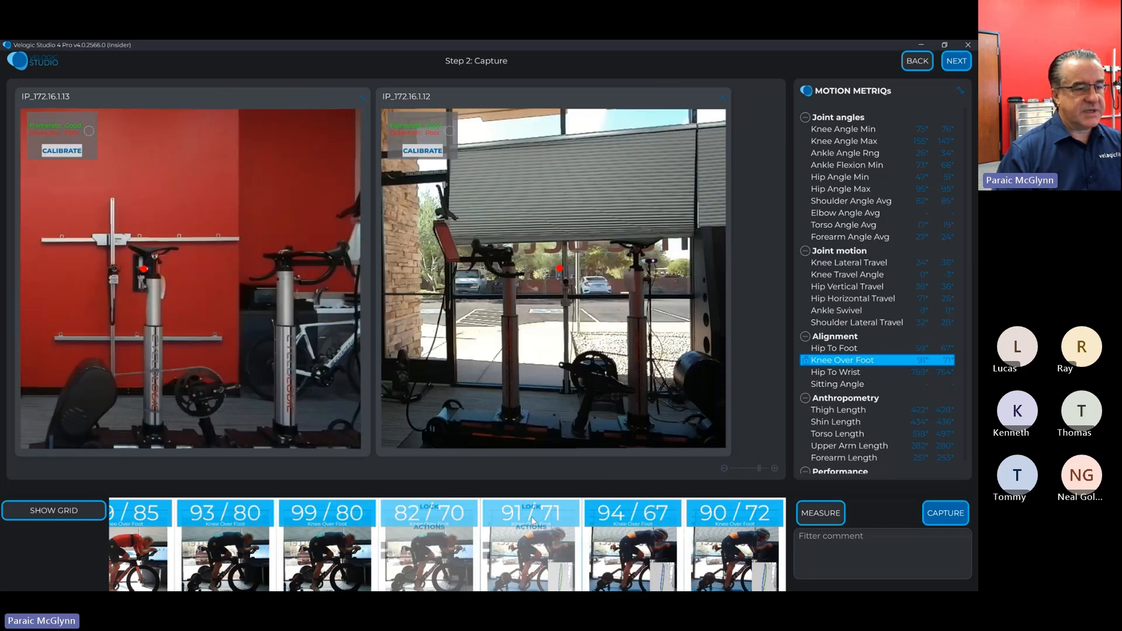
left_click(537, 511)
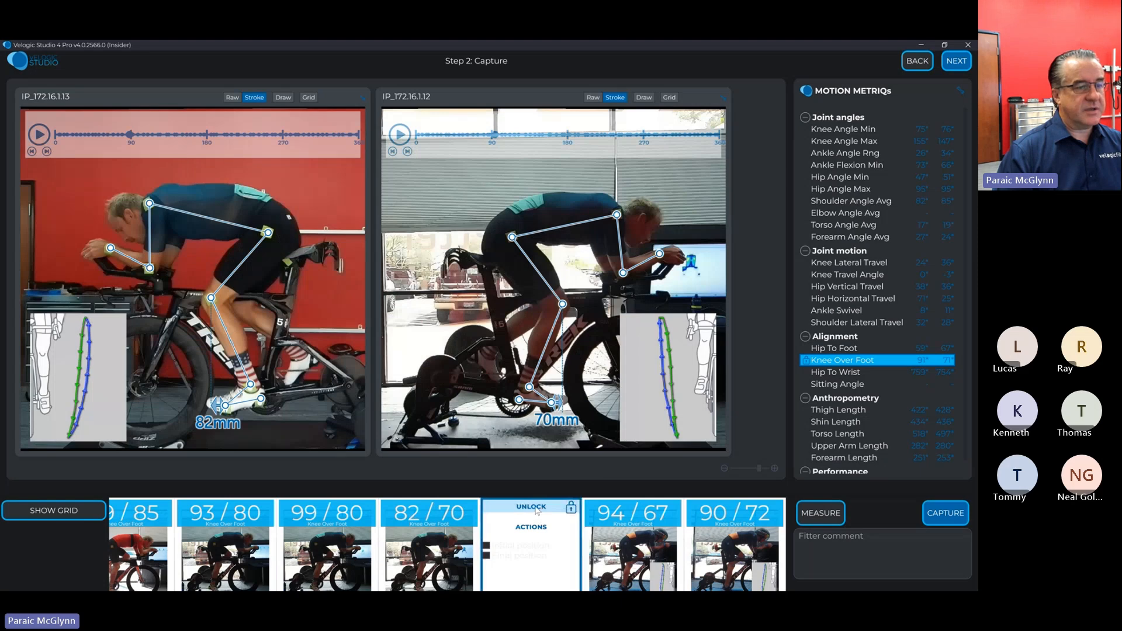
mouse_move(670, 532)
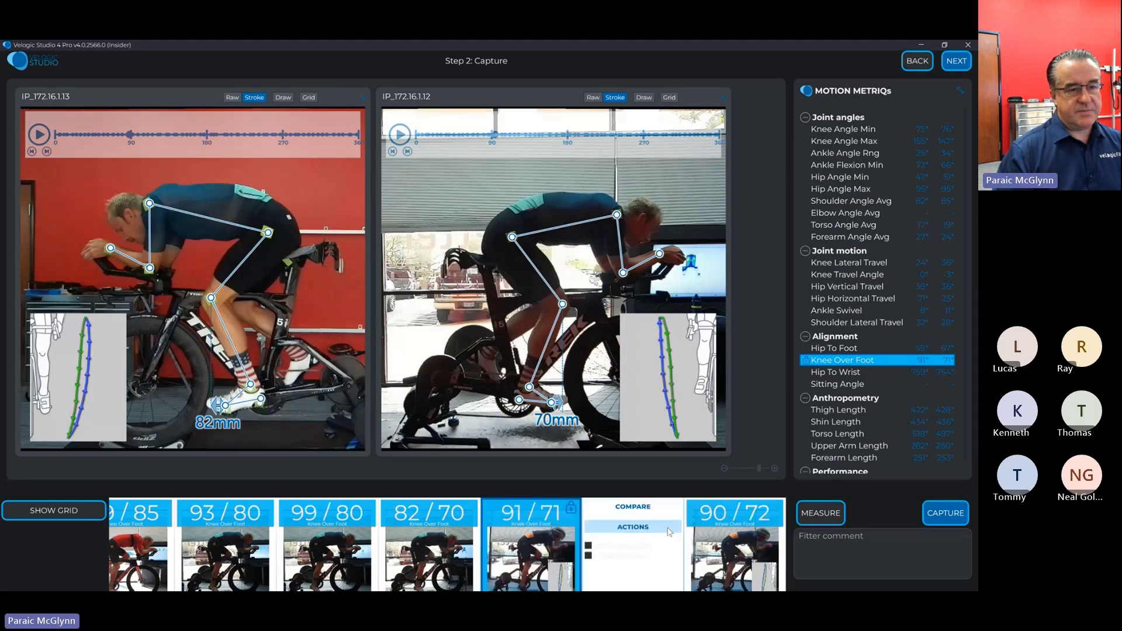
mouse_move(750, 510)
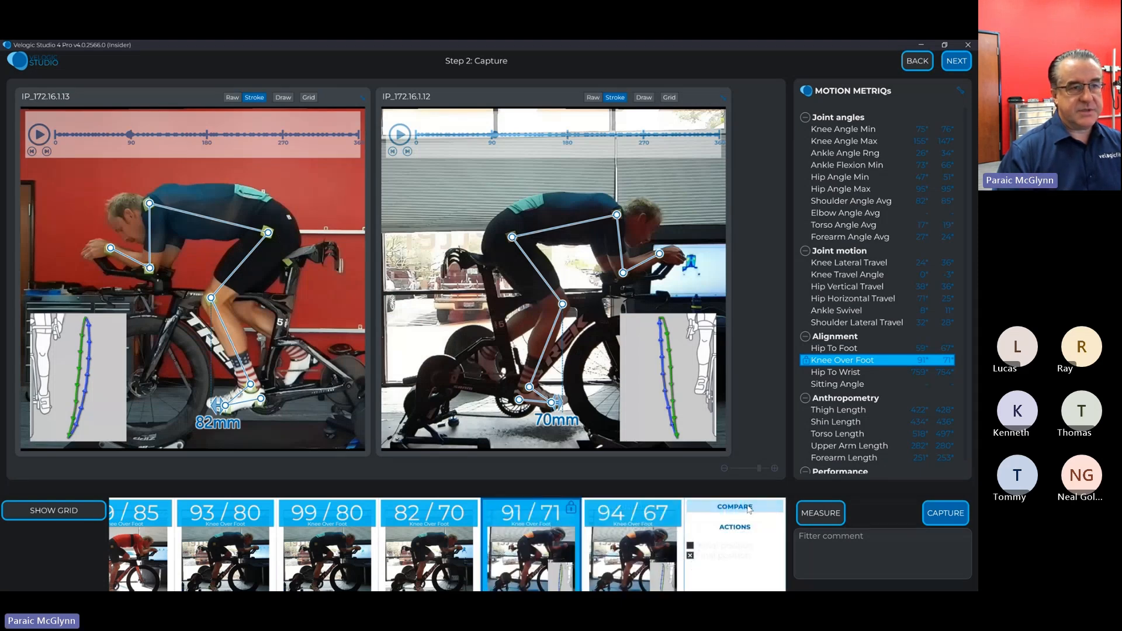
left_click(750, 508)
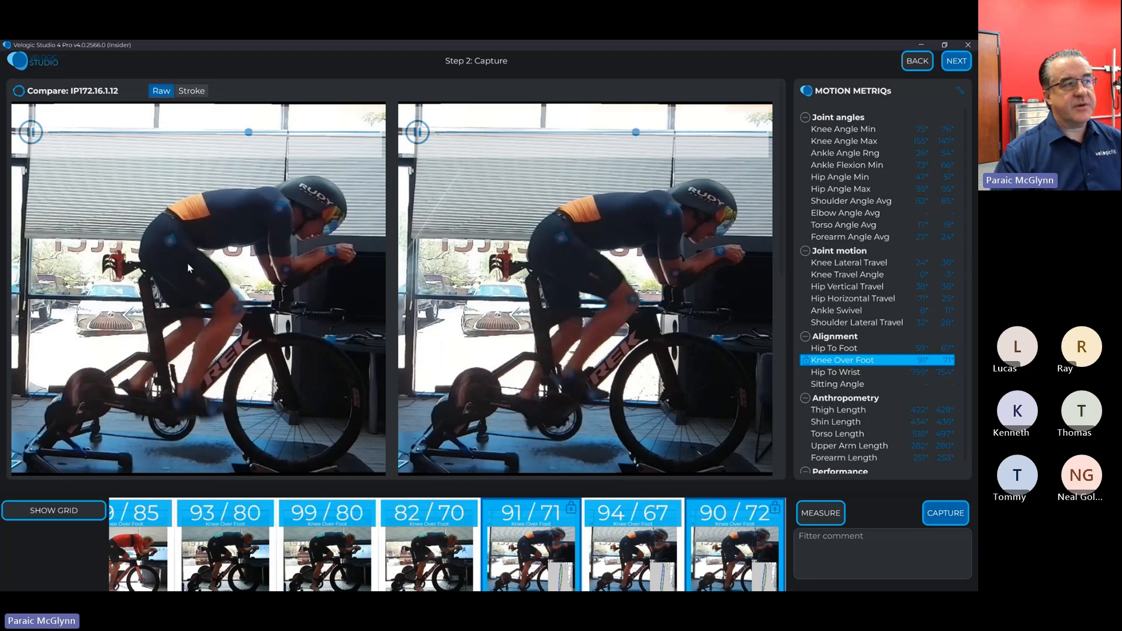
- Examine the side-by-side raw videos of the two compared captures for cameras IP172.16.1.12 and IP172.16.1.13
scroll(540, 238, "down", 3)
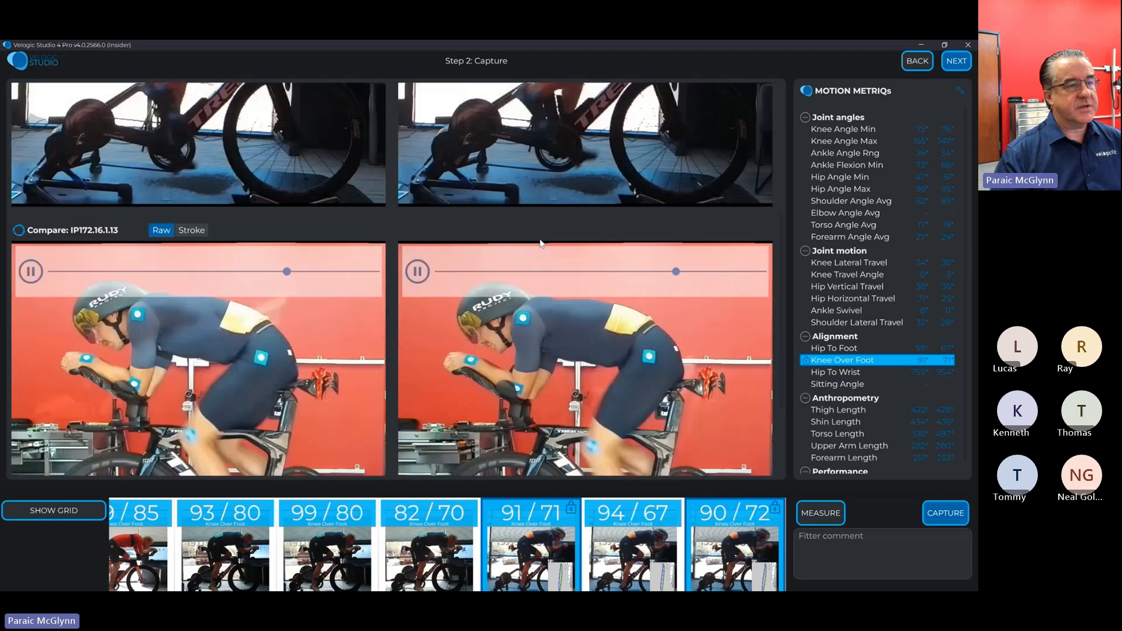
scroll(540, 239, "down", 1)
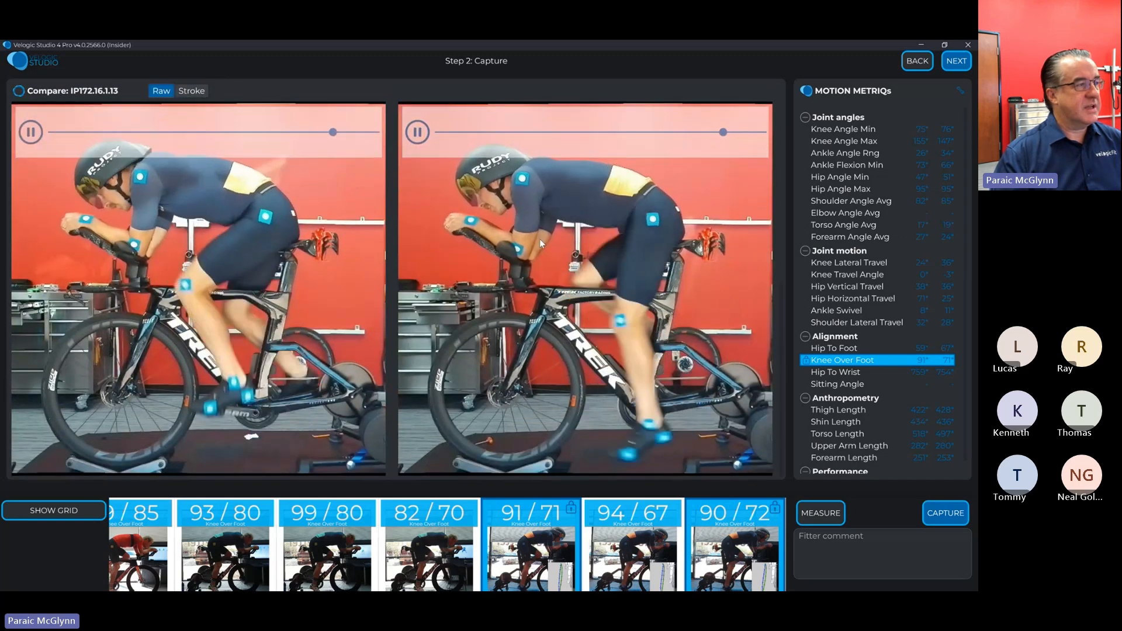
scroll(538, 238, "up", 3)
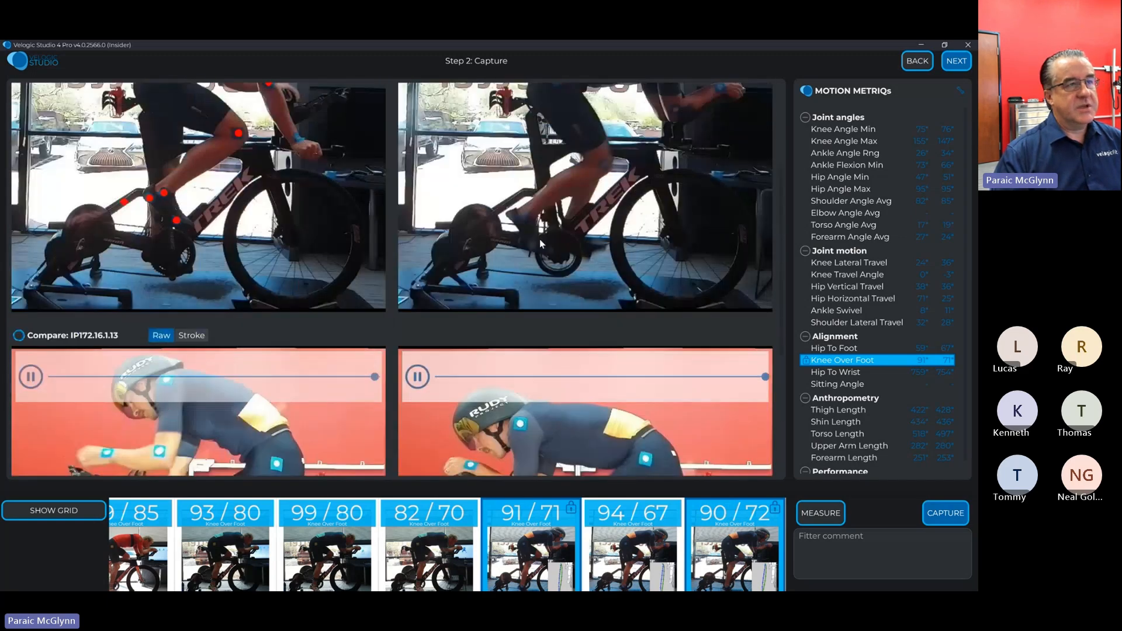
scroll(540, 244, "down", 3)
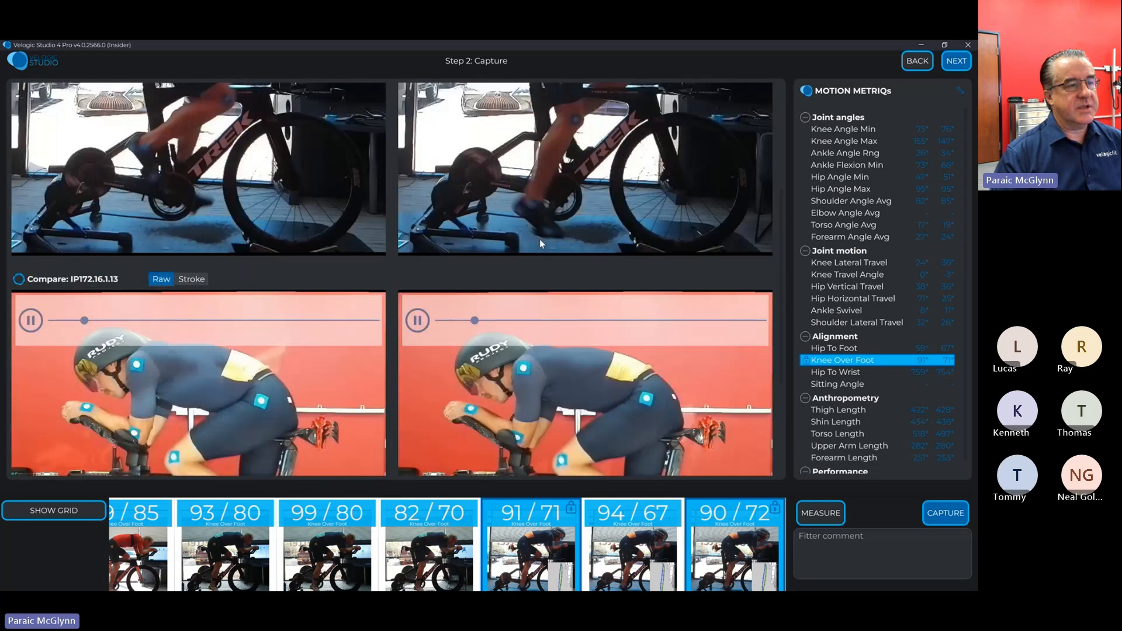
scroll(539, 239, "down", 1)
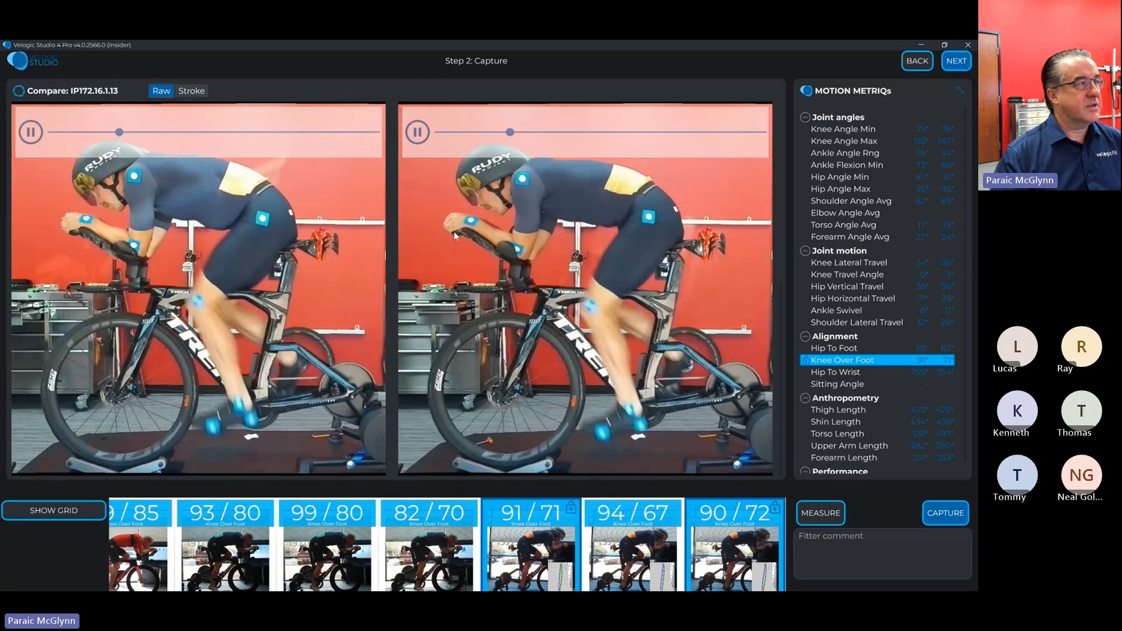
- View the compared captures' stroke in the Side-by-side, Overlaid, Crossfade and Morph modes
left_click(198, 91)
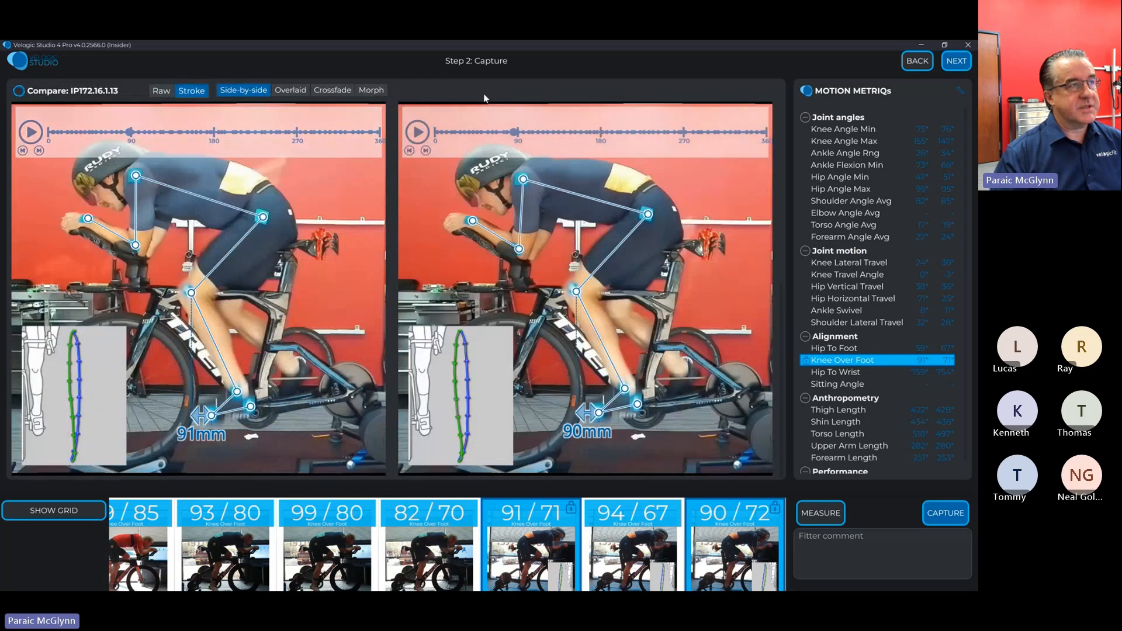
left_click(300, 90)
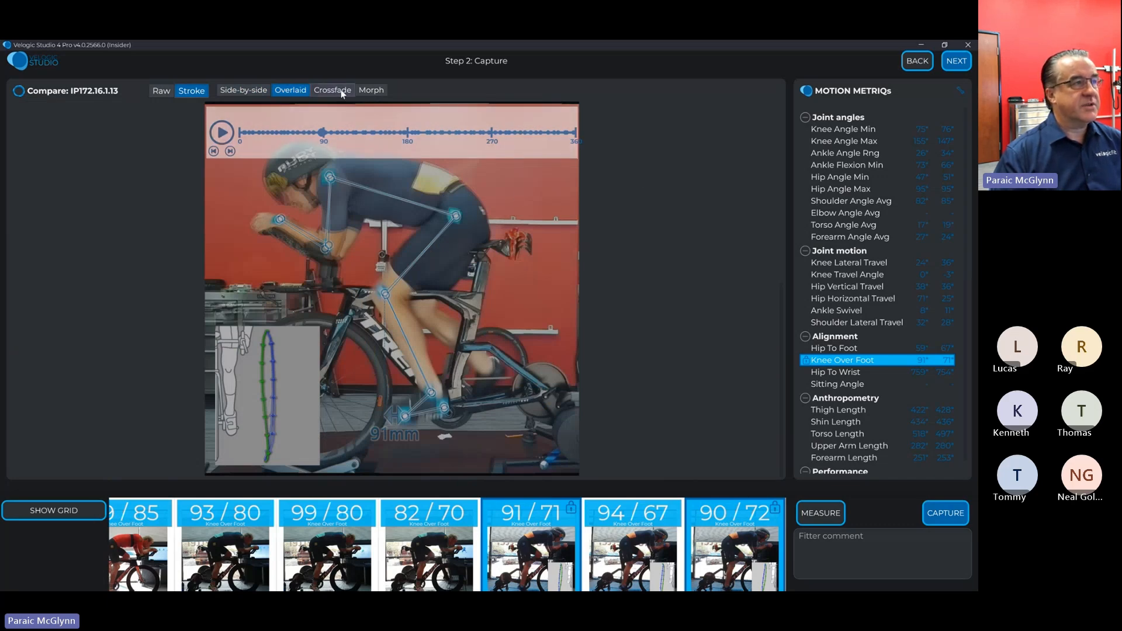
left_click(333, 90)
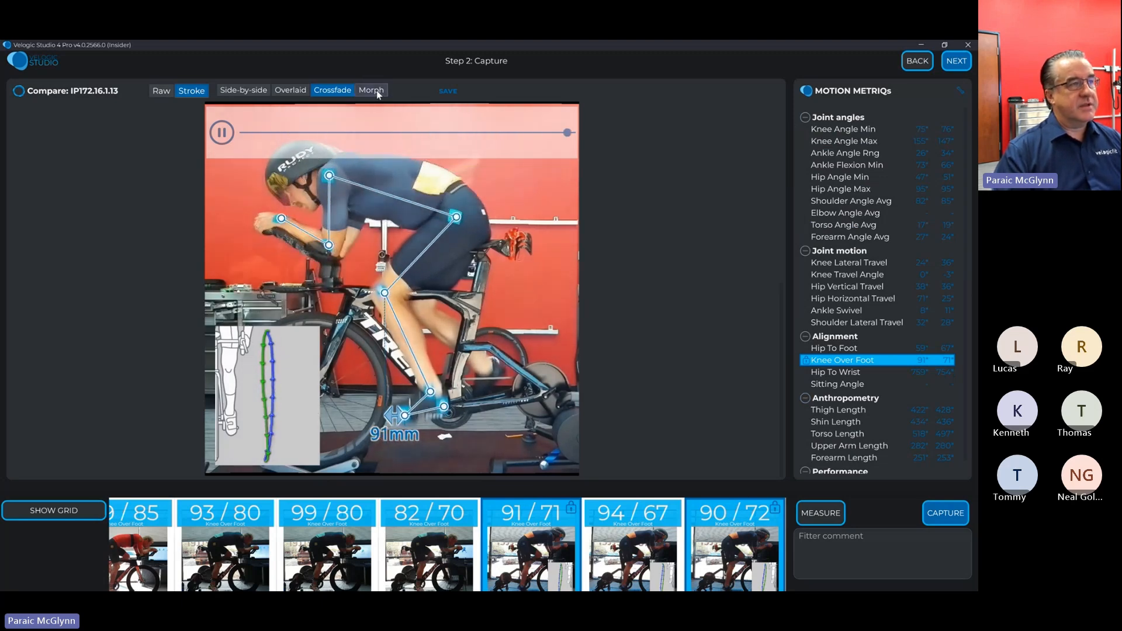
left_click(377, 90)
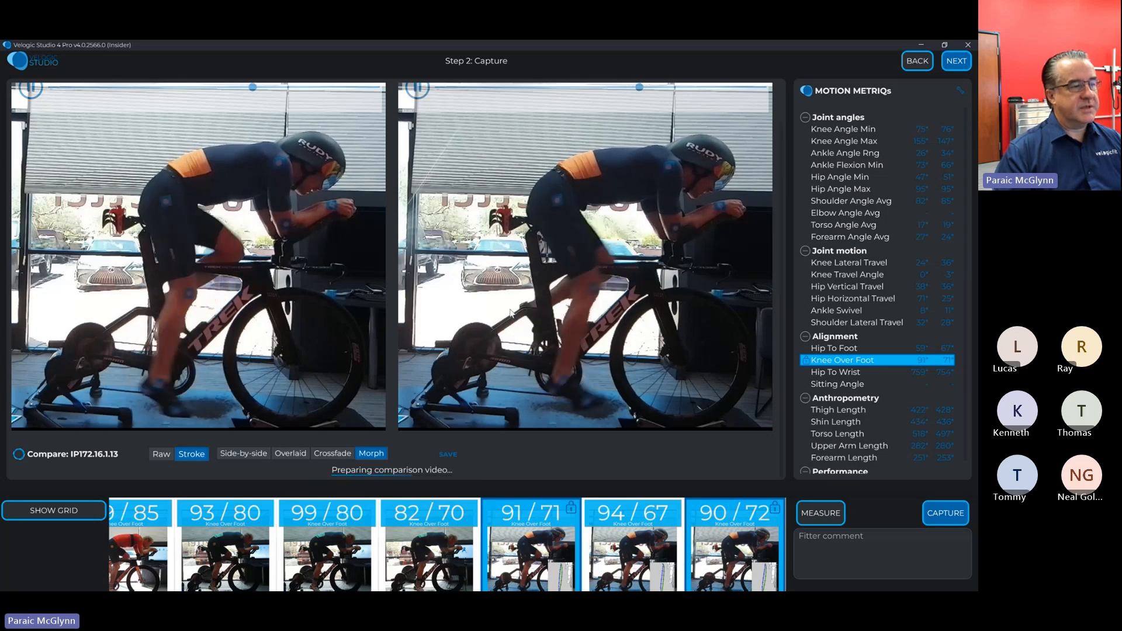
scroll(511, 314, "down", 3)
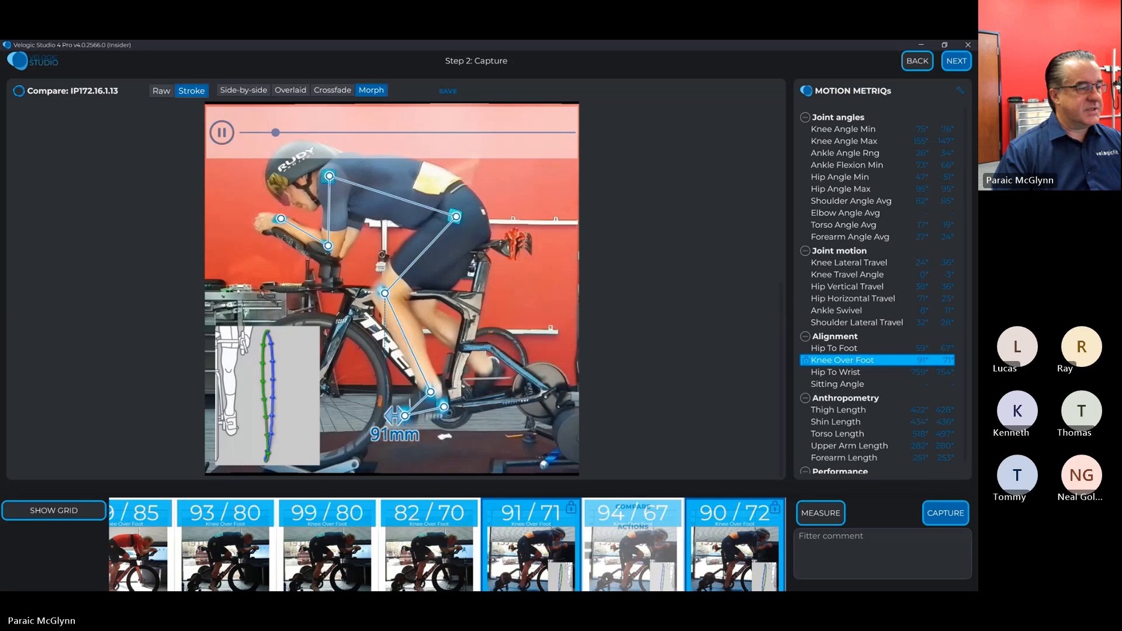
- Switch to the Teams meeting, check the Q&A for attendee questions and return to Velogic Studio
left_click(921, 45)
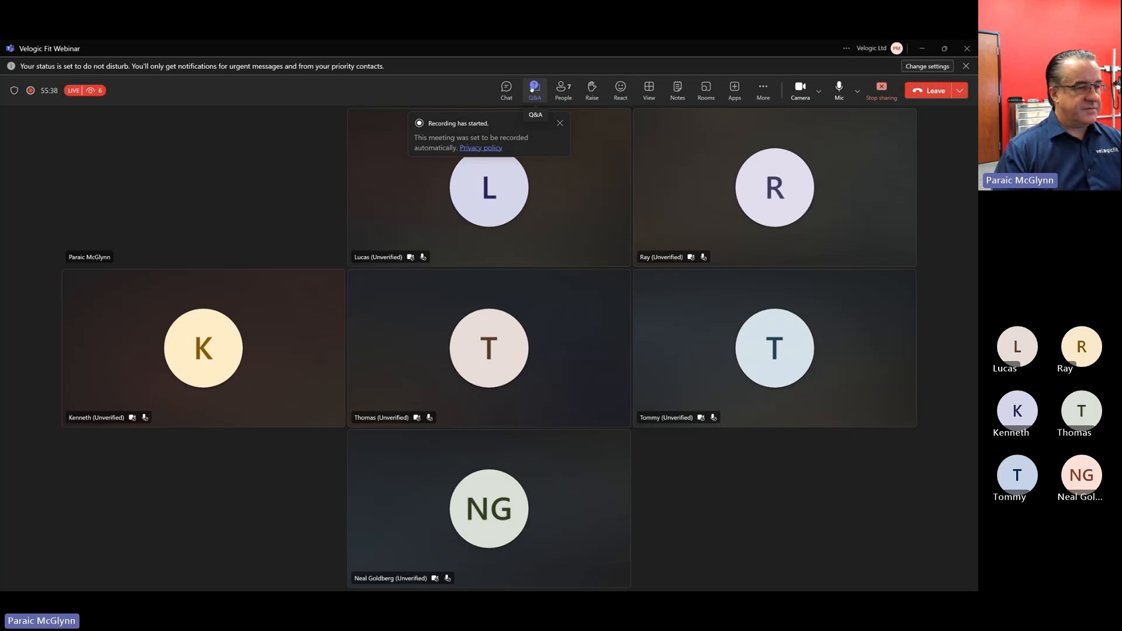
key("alt+Tab")
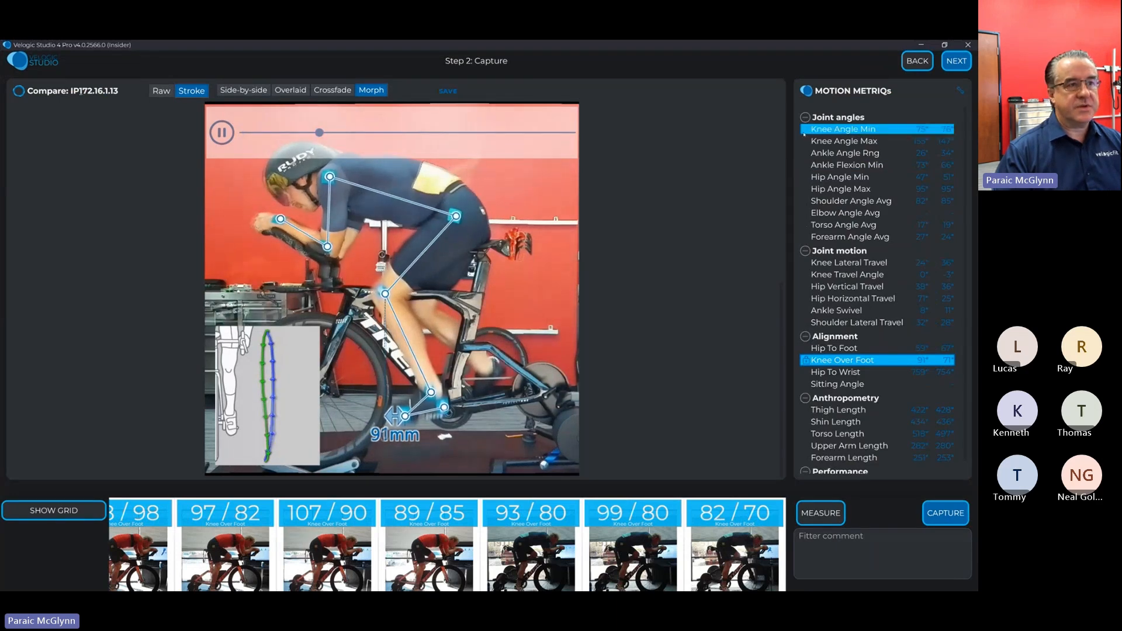
key("alt+Tab")
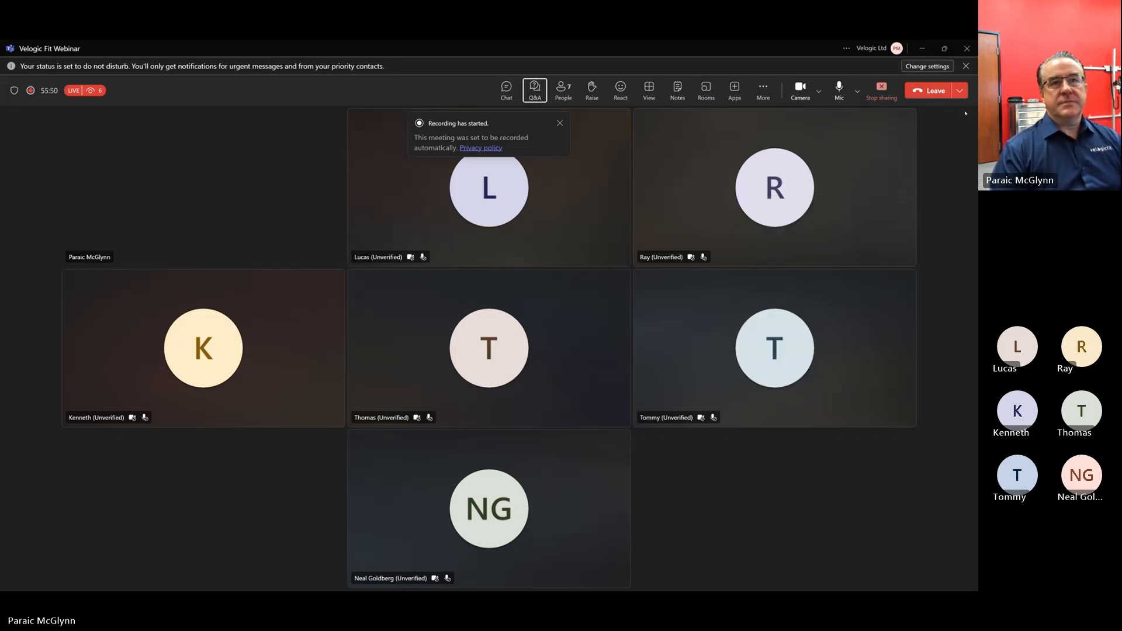
left_click(535, 89)
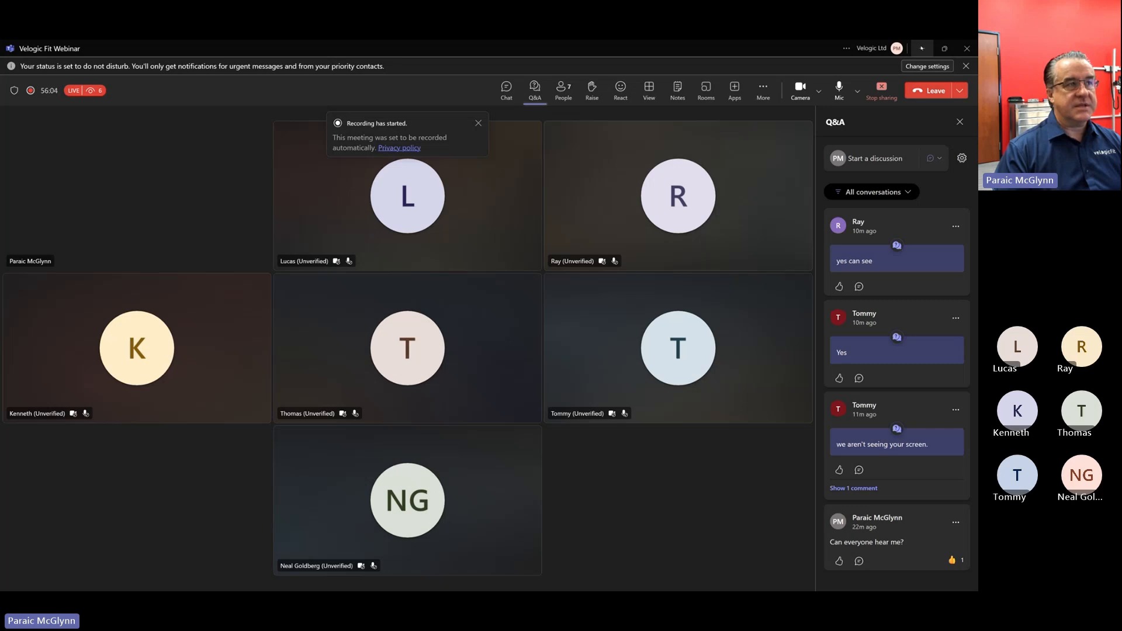
left_click(921, 48)
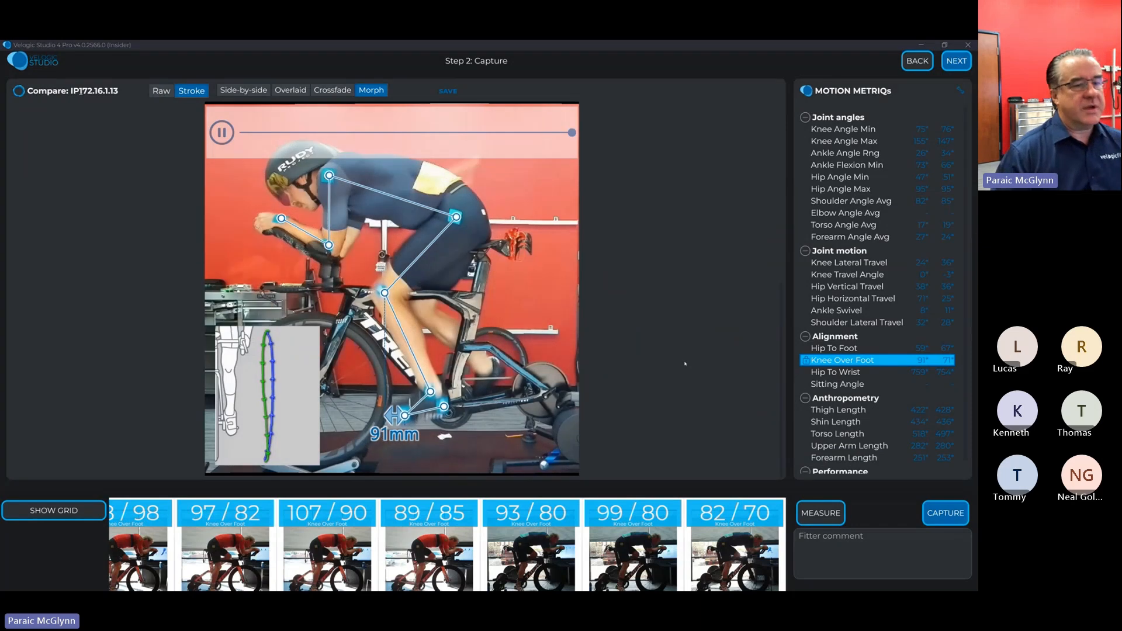
- Look through the strip of captures back to the earliest one and return to the compared 91 / 71 and 90 / 72 captures
mouse_move(550, 558)
scroll(551, 559, "up", 3)
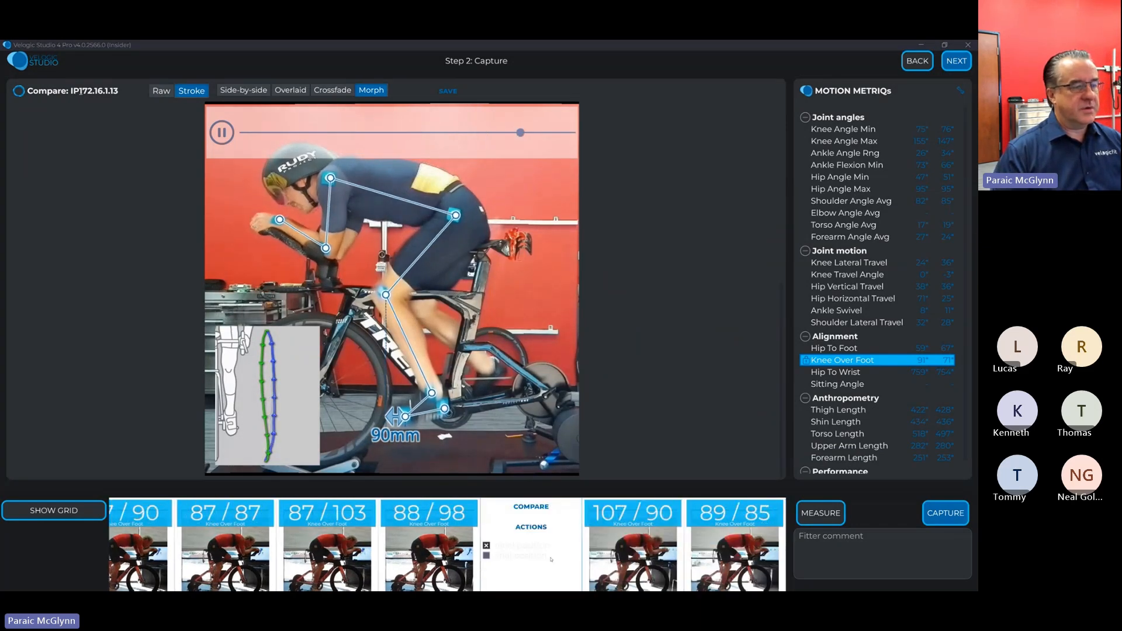
scroll(551, 560, "up", 2)
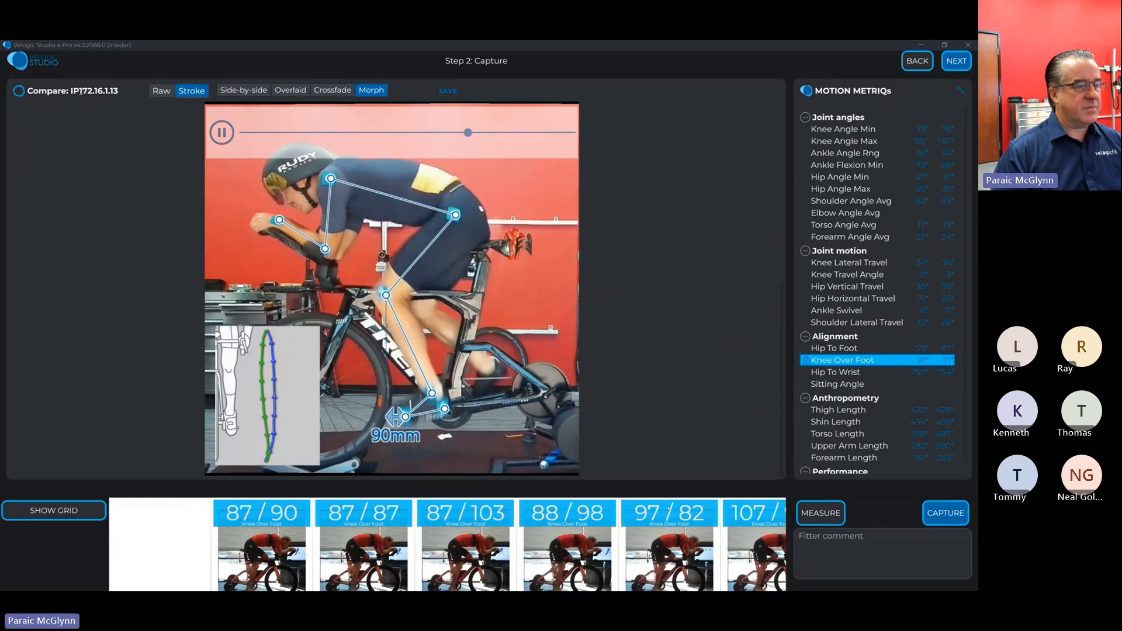
scroll(672, 518, "down", 5)
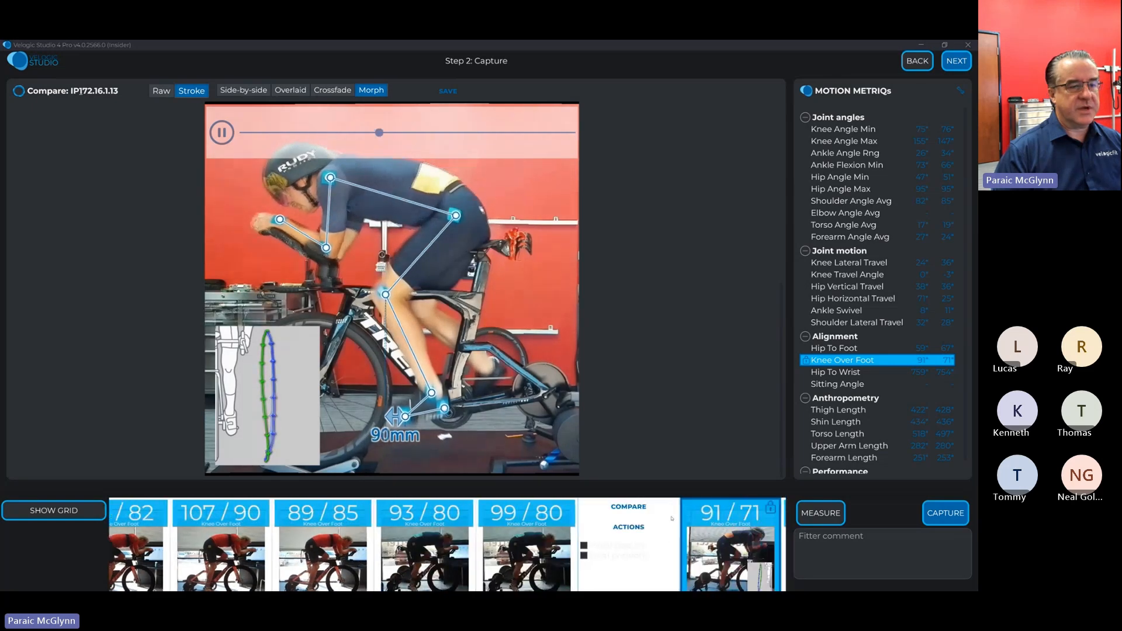
scroll(672, 518, "down", 2)
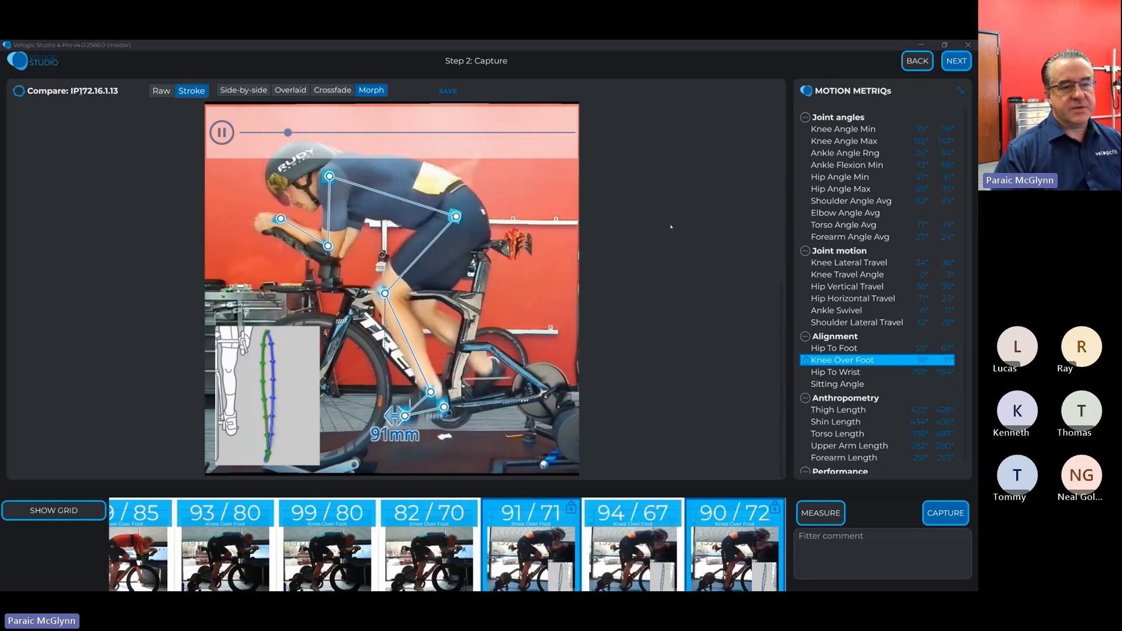
- Open the wand measurement with camera IP_172.16.1.13, look over its calibration positions and cancel it
left_click(820, 513)
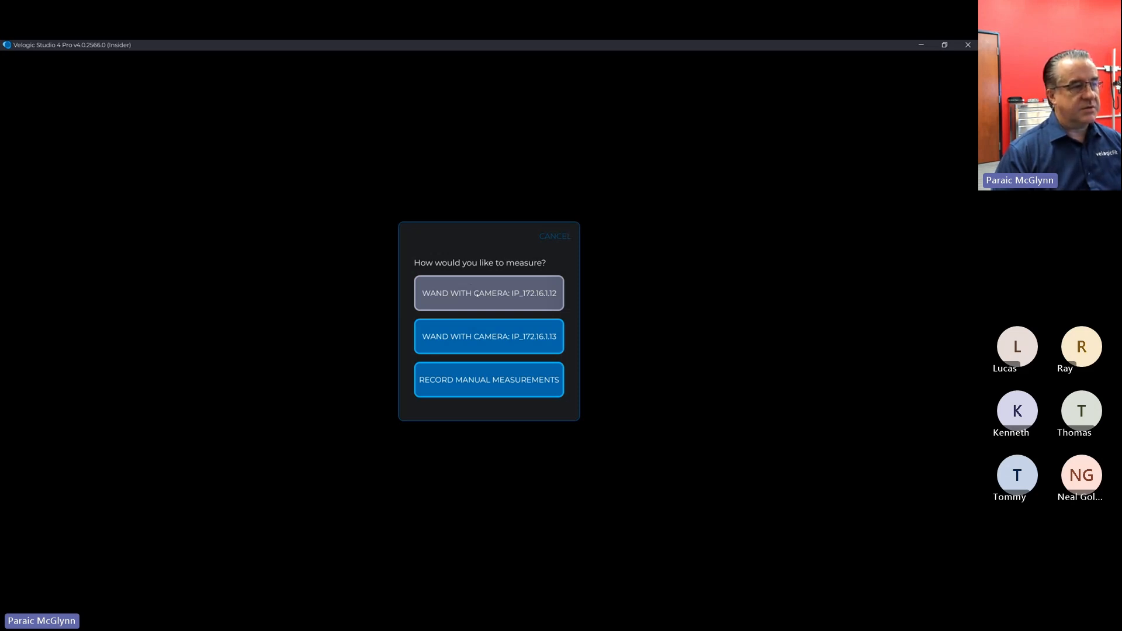
left_click(482, 340)
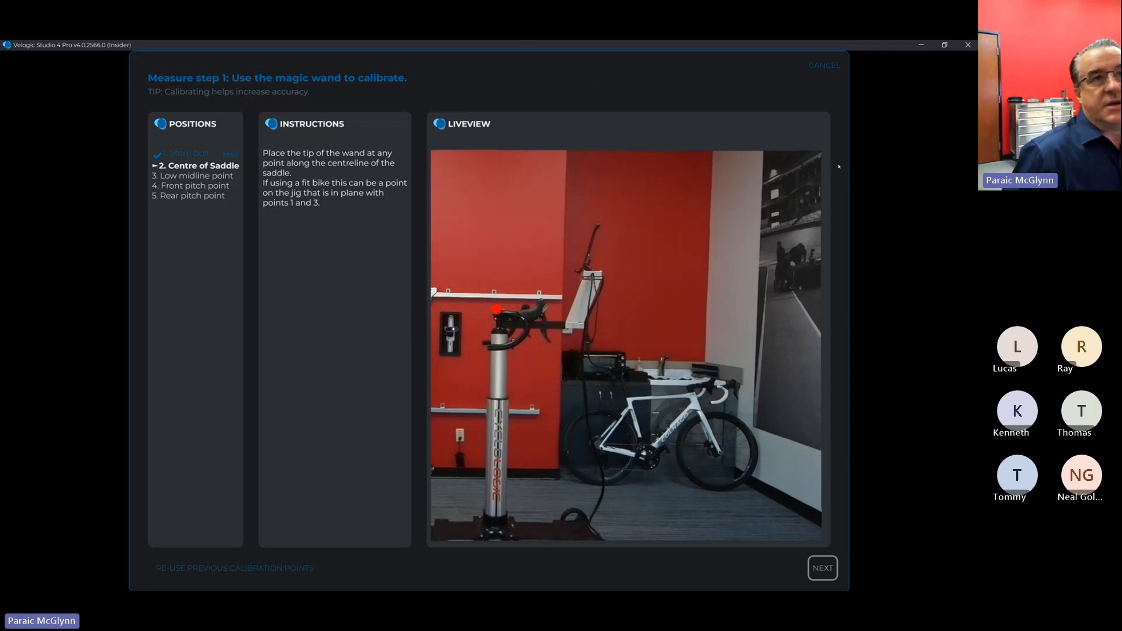
left_click(830, 66)
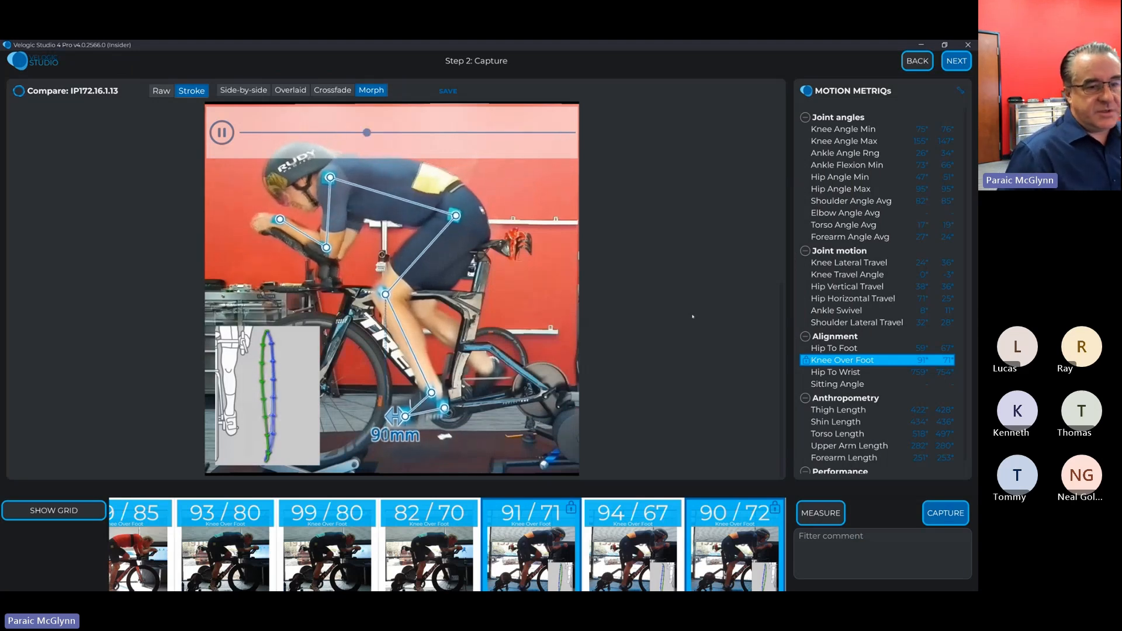
- Open the manual measurement recording form, look over its measurement and specification fields and cancel it
left_click(824, 513)
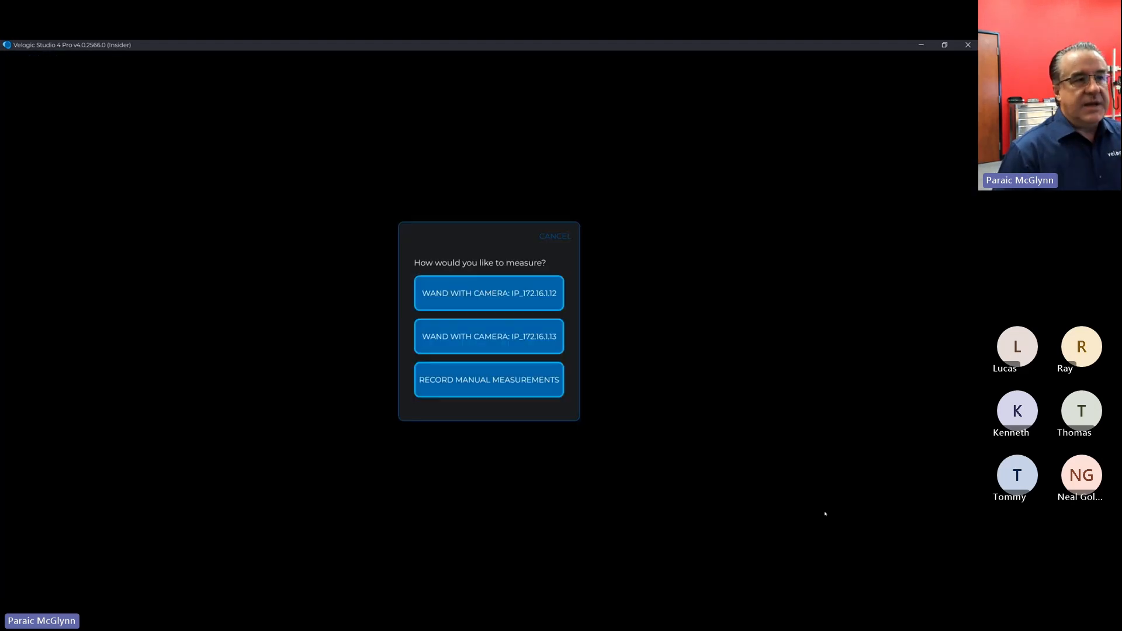
left_click(509, 387)
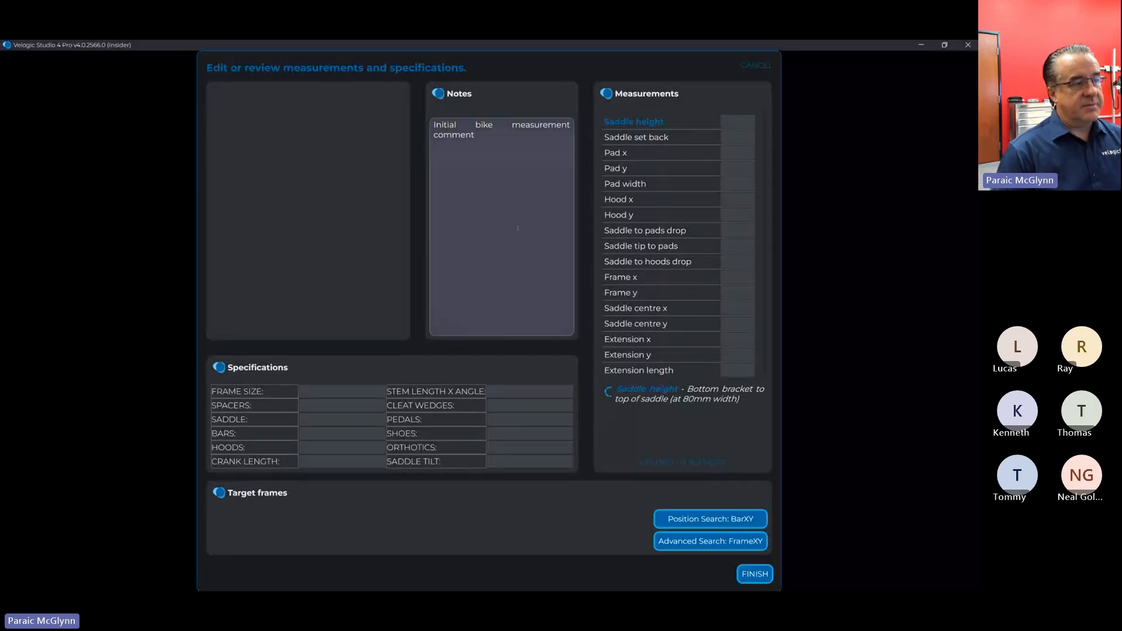
left_click(749, 67)
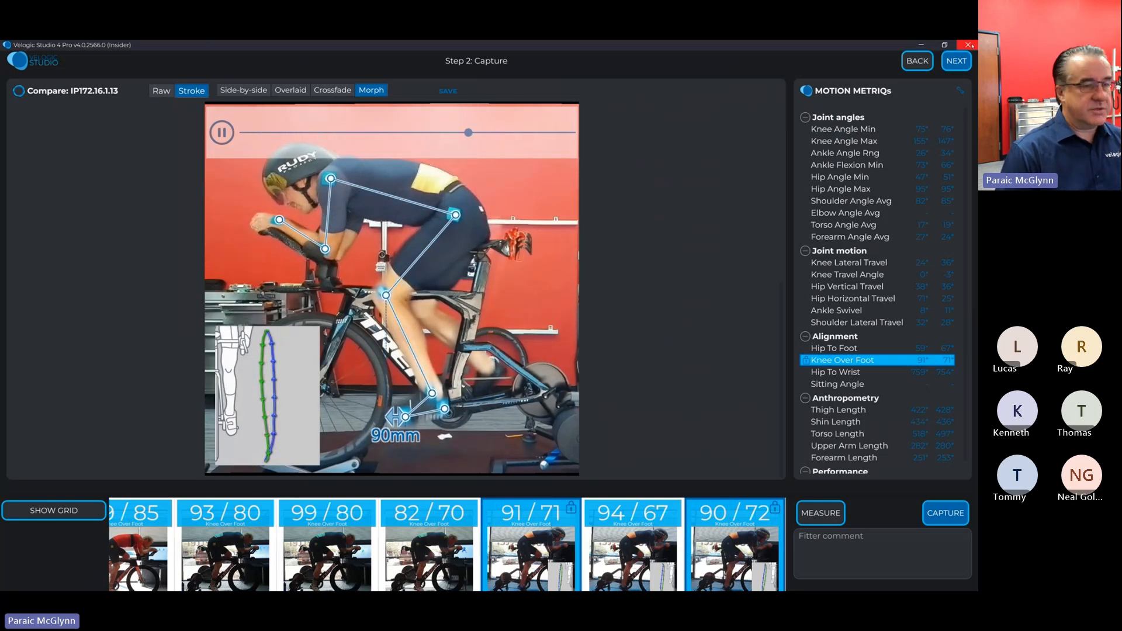
- Close Velogic Studio and relaunch it to start from a fresh configuration
key("alt+Tab")
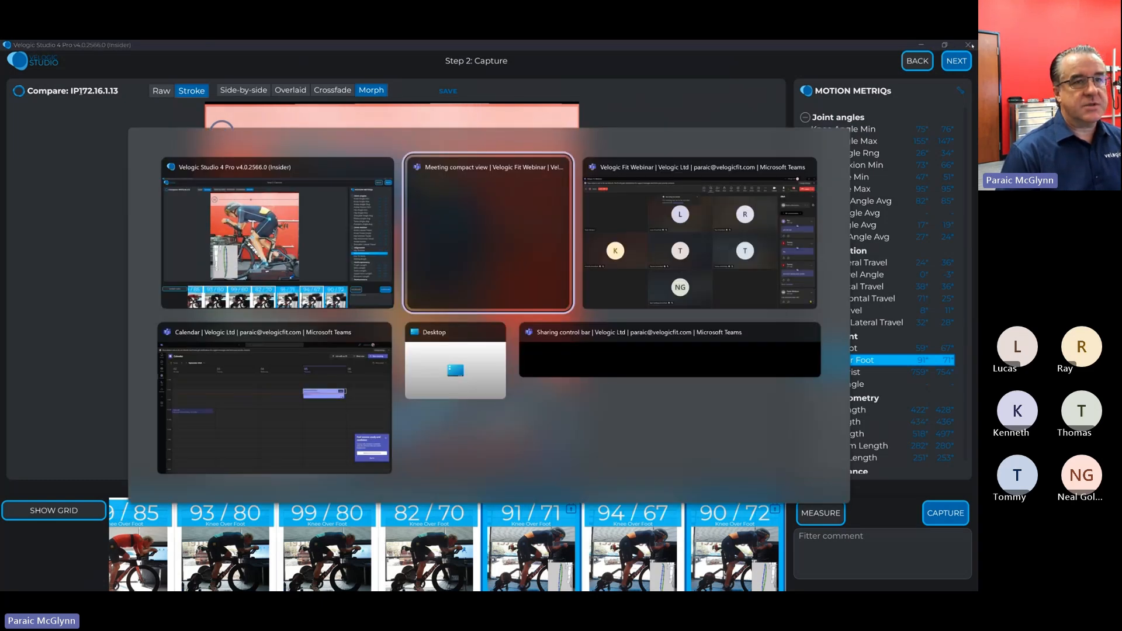
key("alt+Tab")
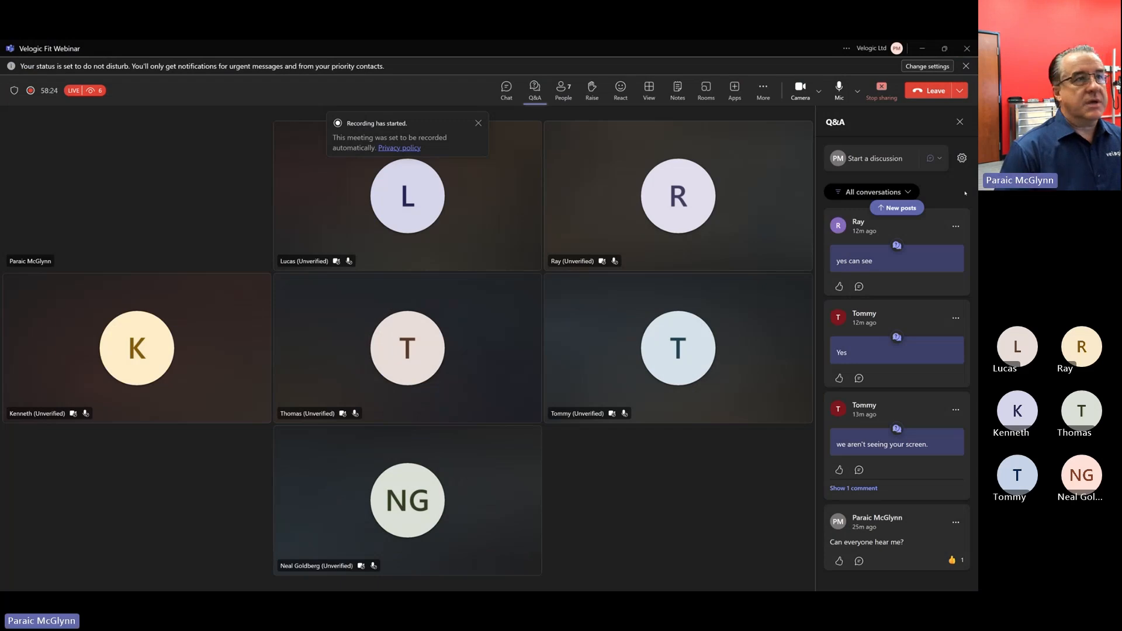
key("alt+Tab")
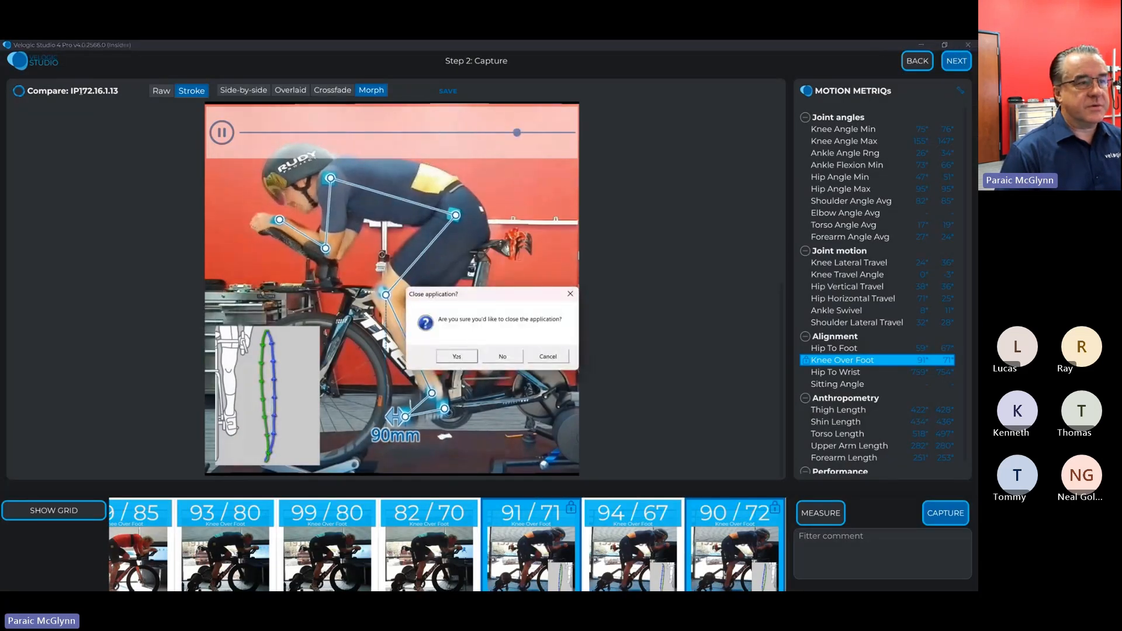
key("alt+Tab")
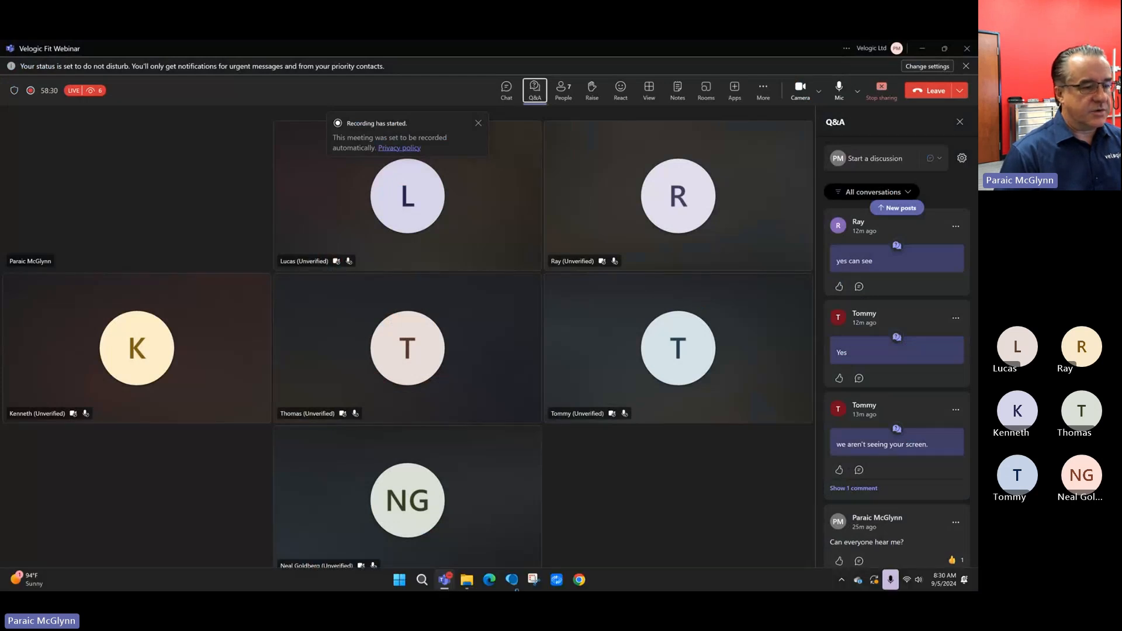
left_click(512, 582)
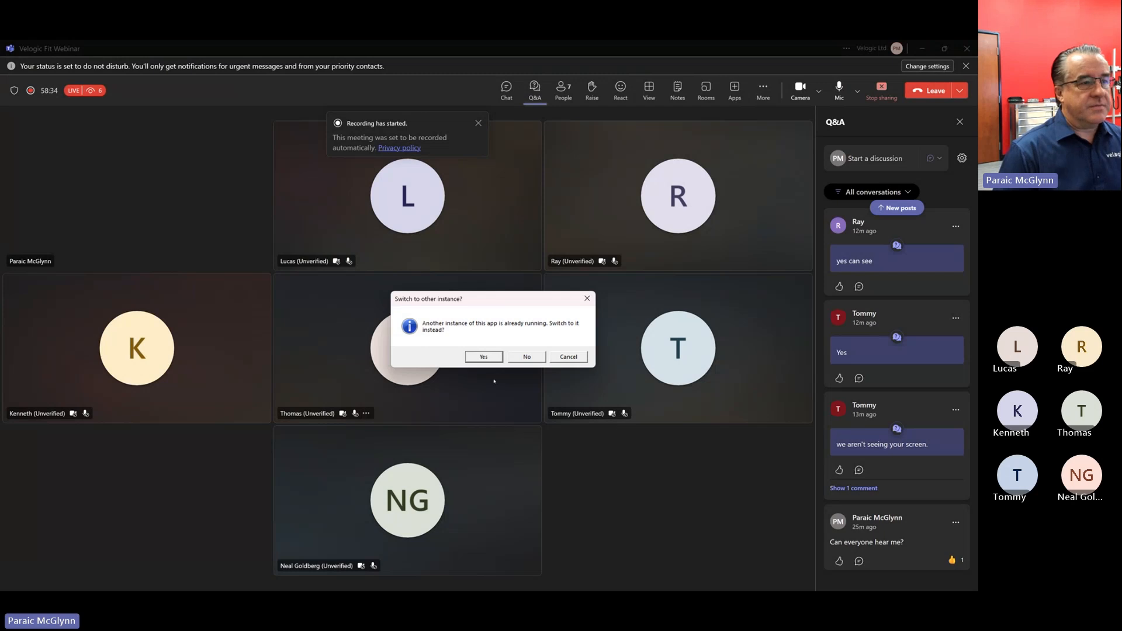
left_click(551, 357)
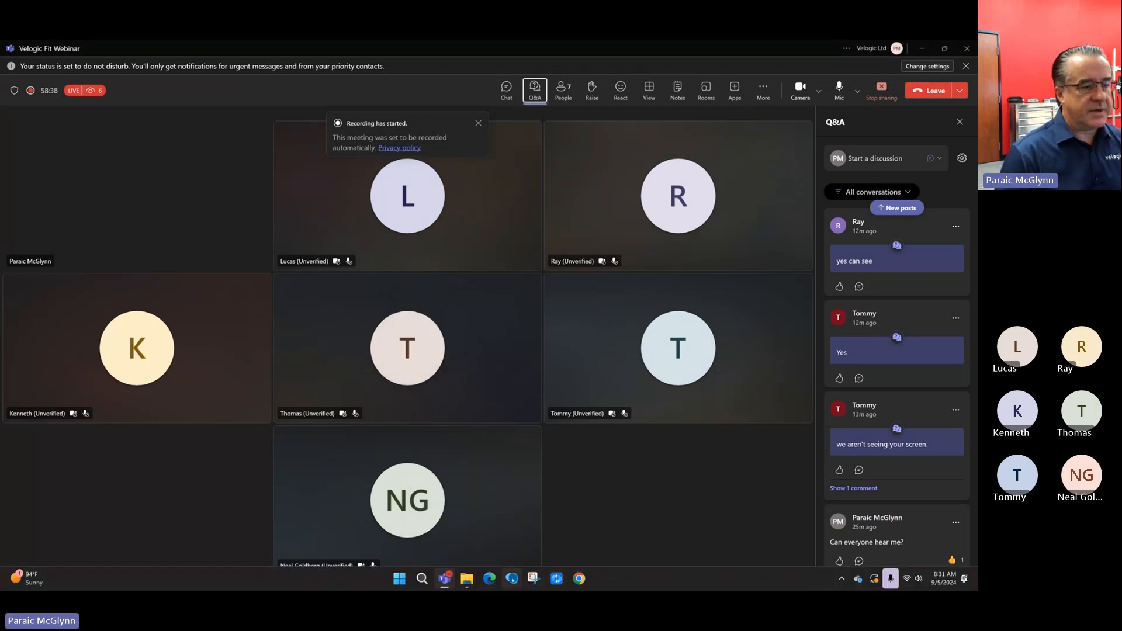
left_click(513, 579)
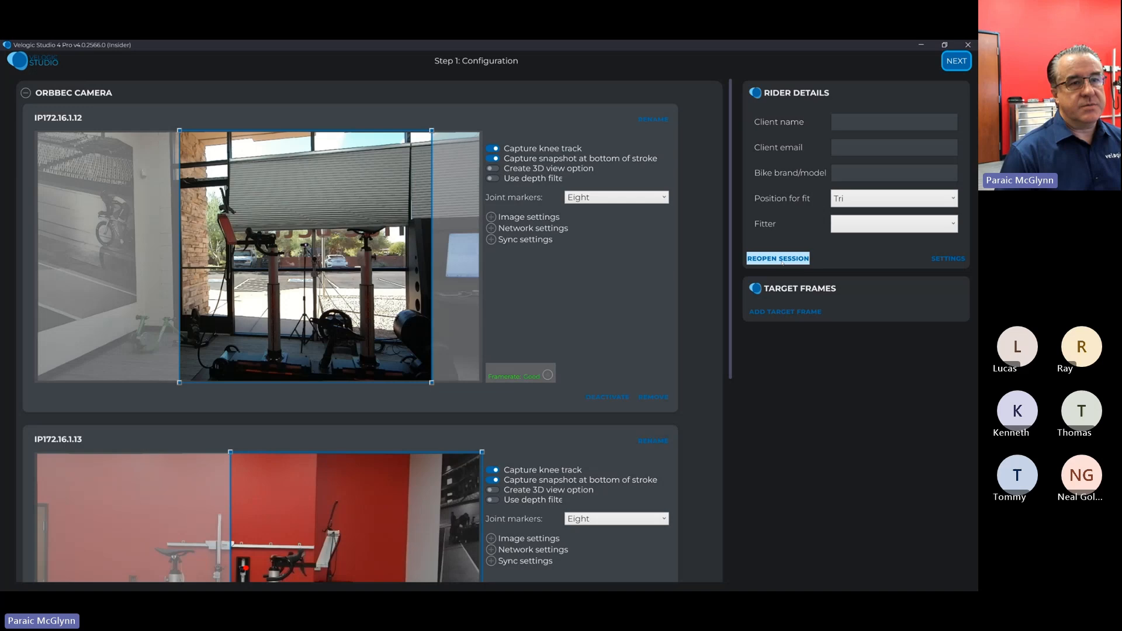
- Reopen the fit.session file from the rider's Road fit folder dated 2023-11-07
left_click(778, 259)
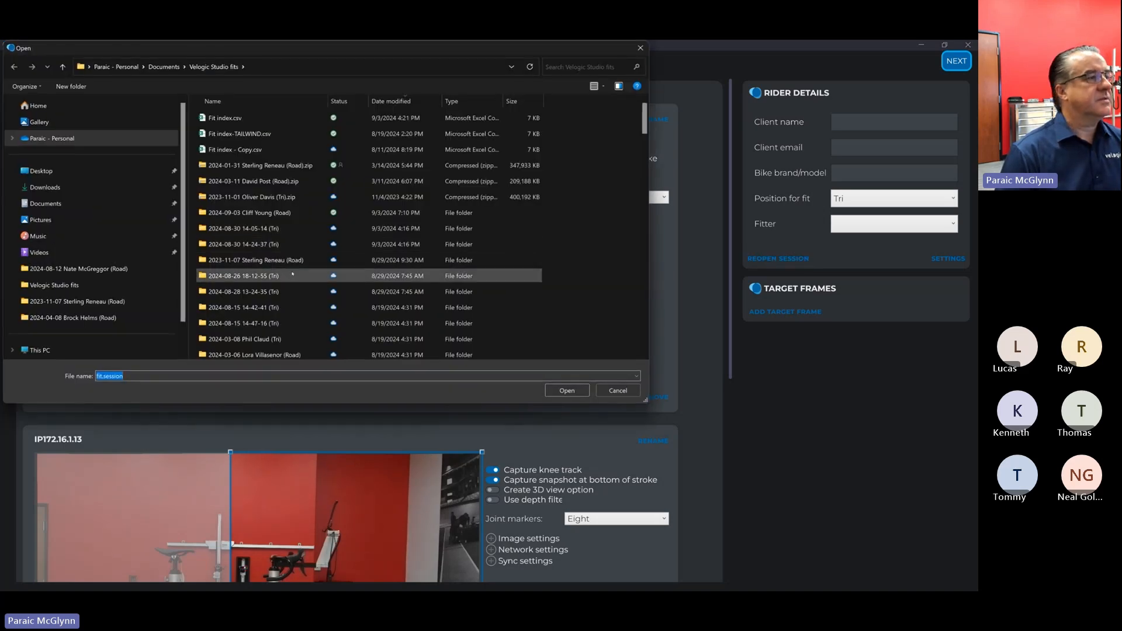
double_click(293, 260)
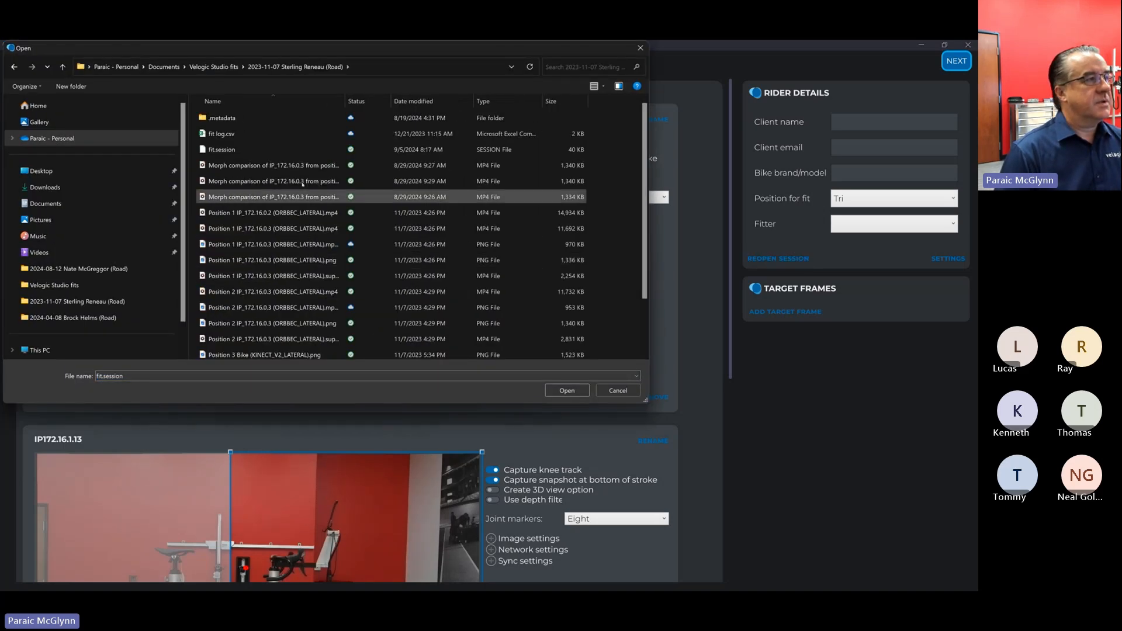
double_click(240, 151)
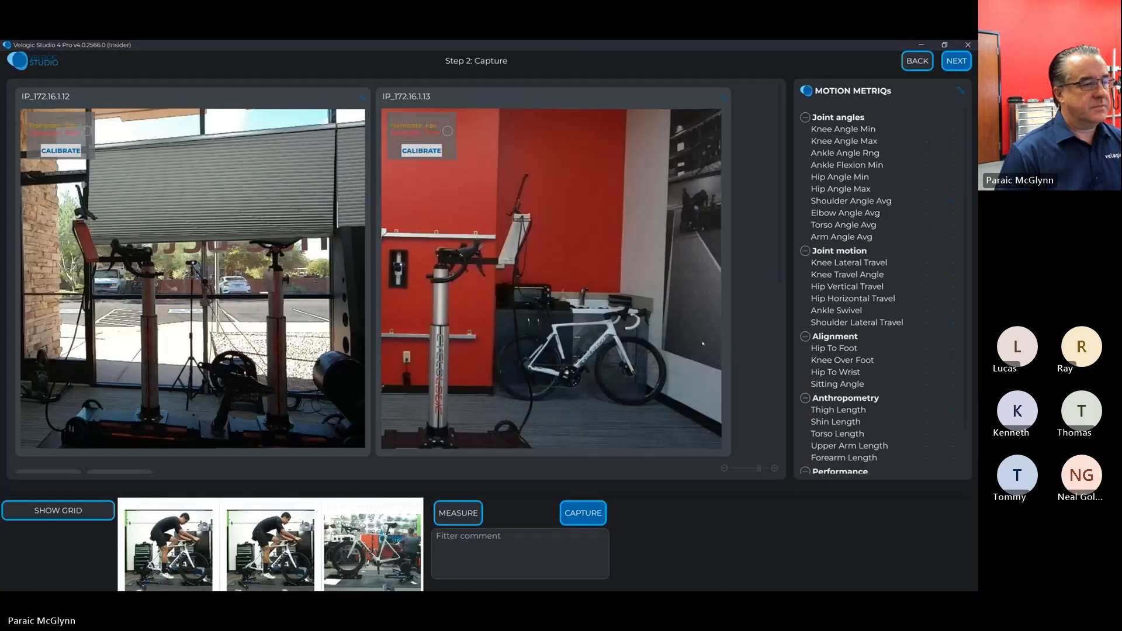
- Lock the bike-only capture and launch the BarXY position search from its bike measurements
mouse_move(391, 557)
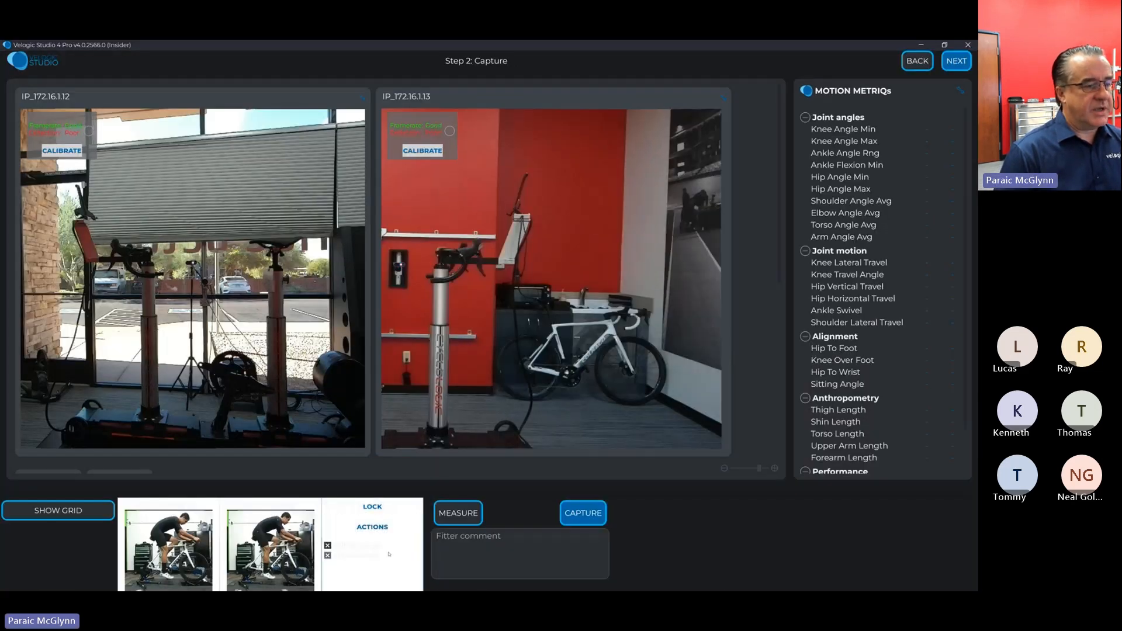
left_click(375, 507)
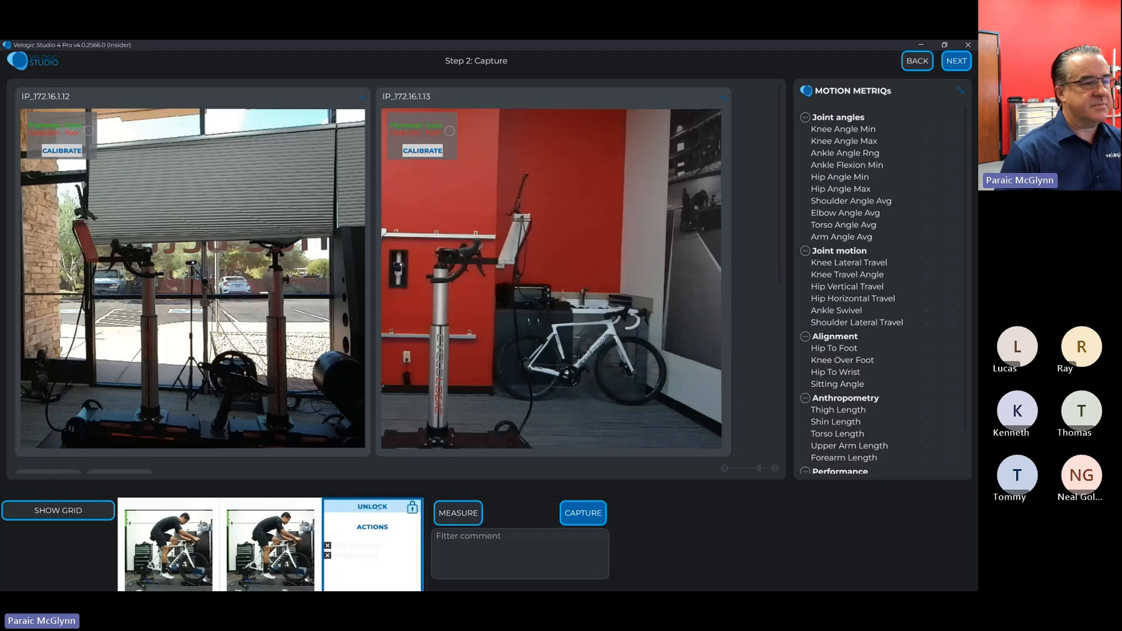
right_click(396, 553)
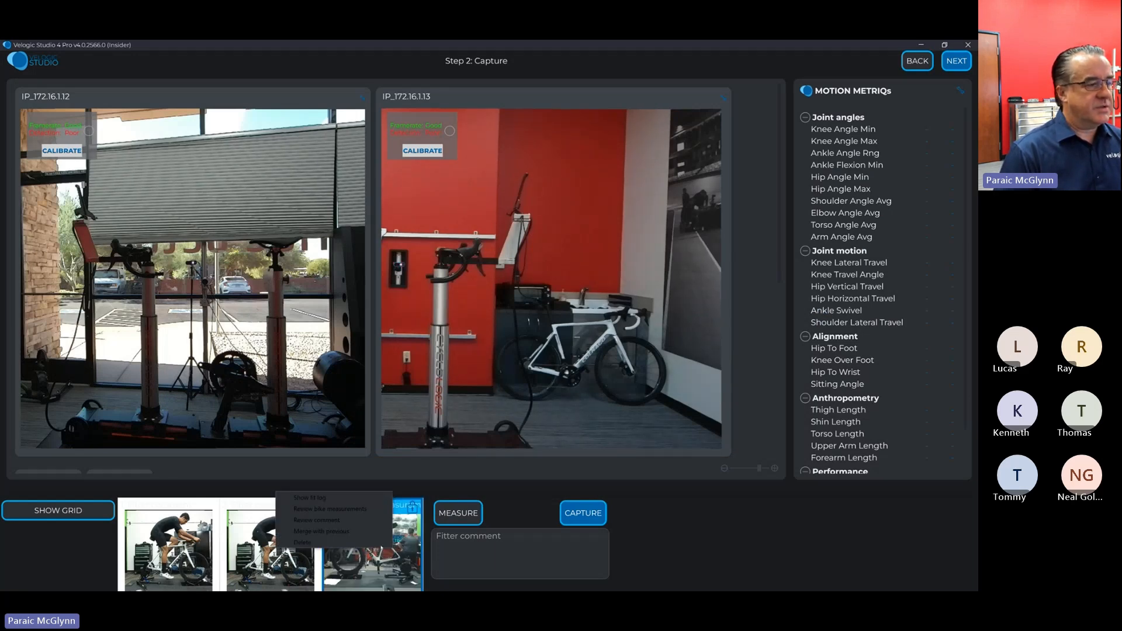
left_click(355, 510)
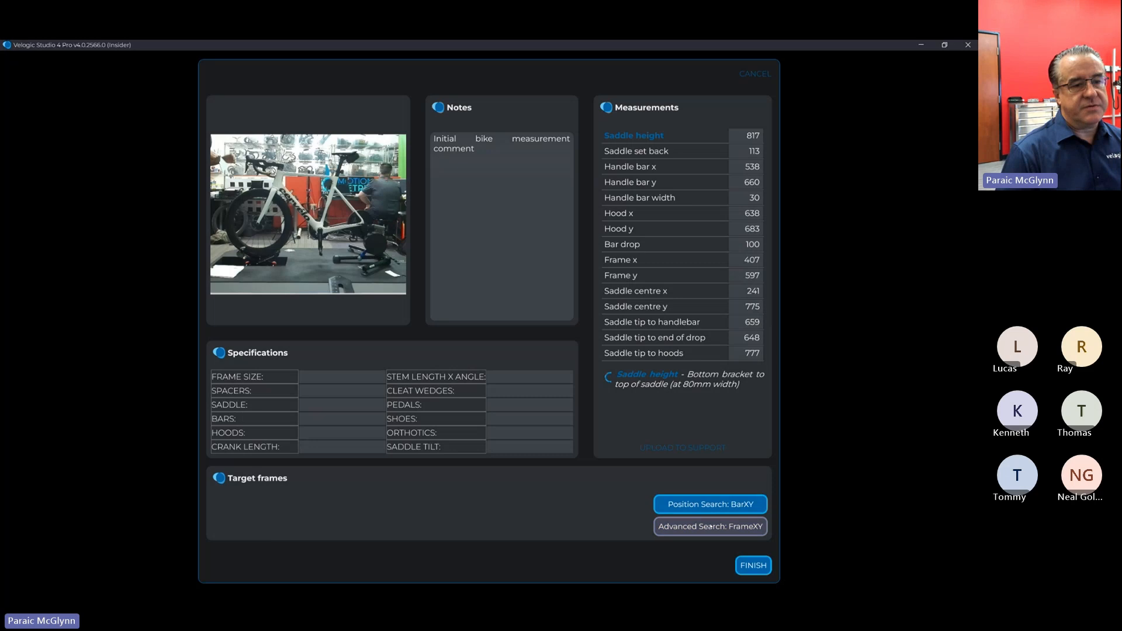
left_click(730, 503)
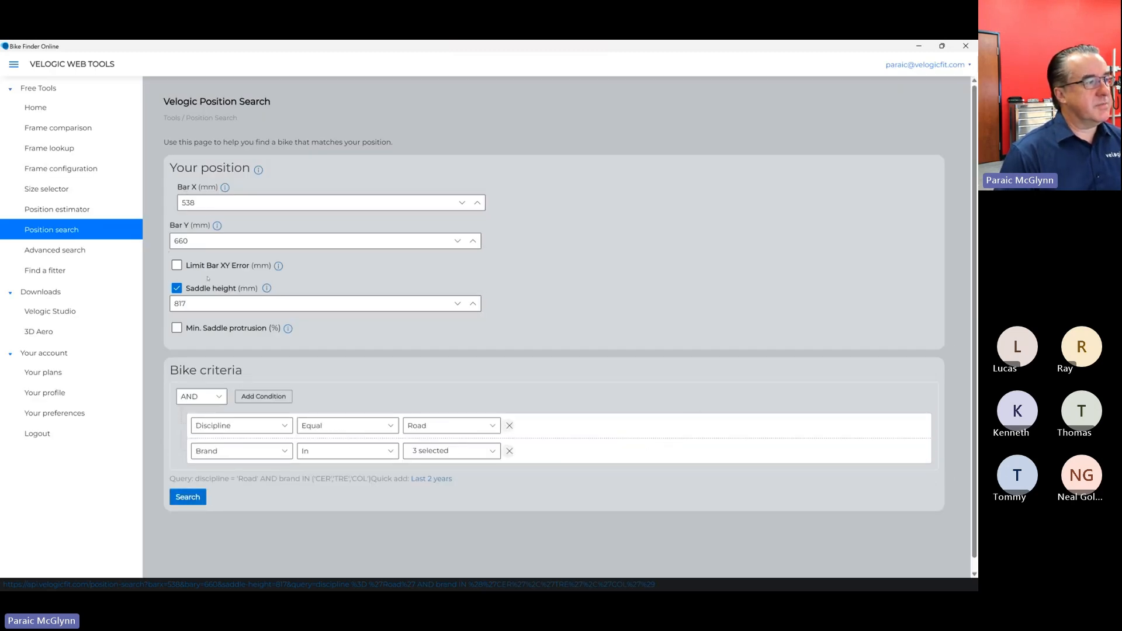
- Search for Cervelo, Trek and Colnago road bikes that match the position and look through the matches as cards
left_click(187, 498)
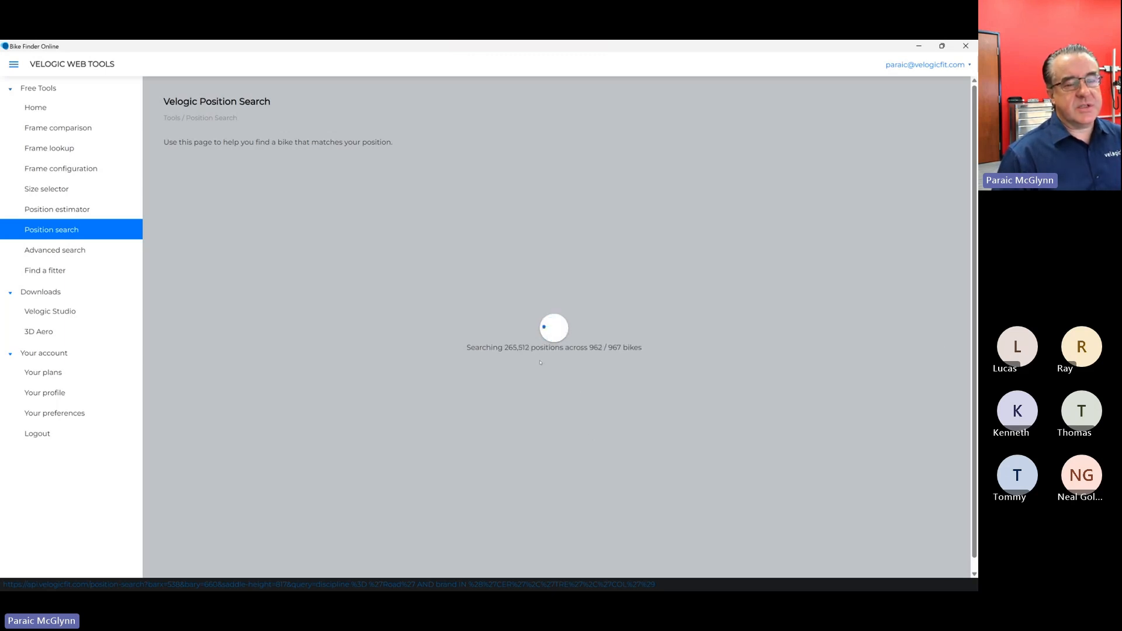
scroll(579, 349, "down", 3)
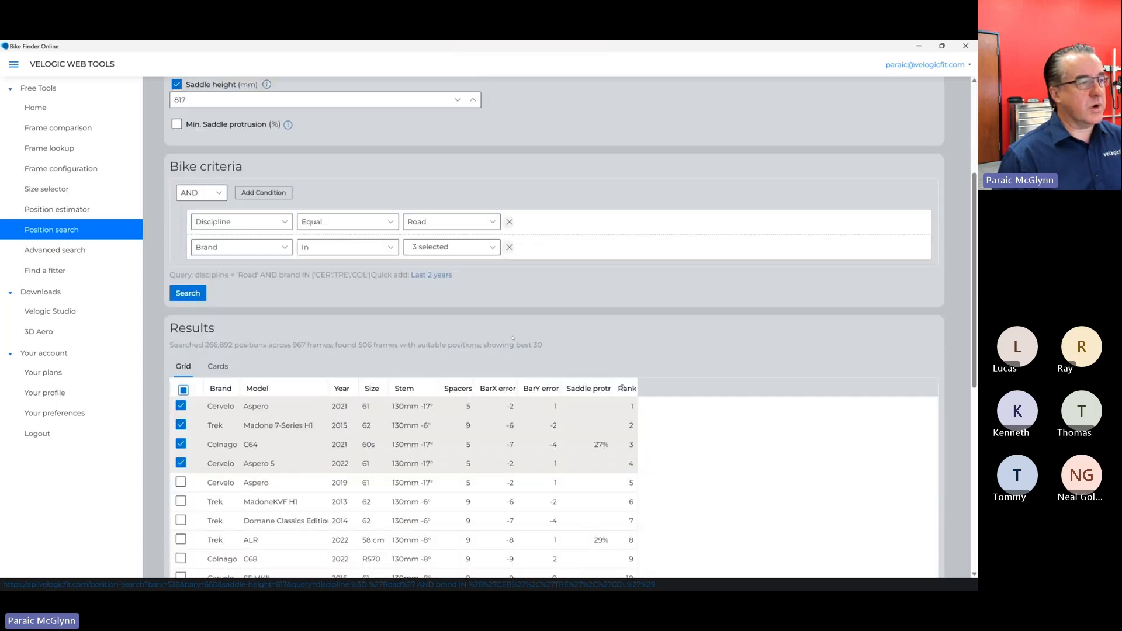
left_click(229, 367)
scroll(638, 373, "down", 3)
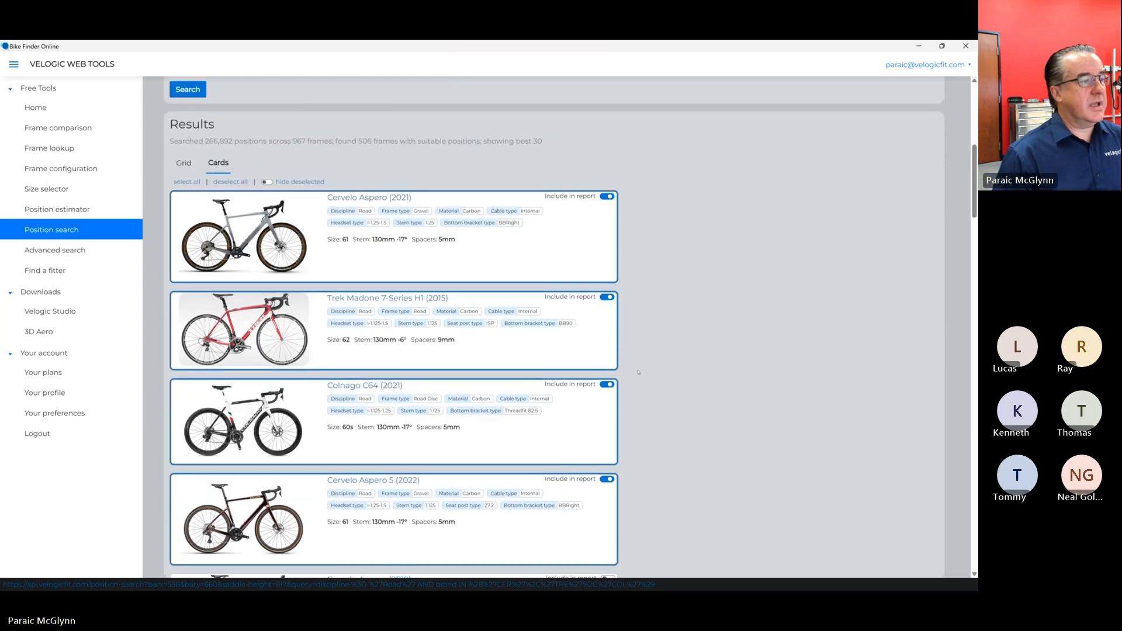
scroll(638, 372, "down", 1)
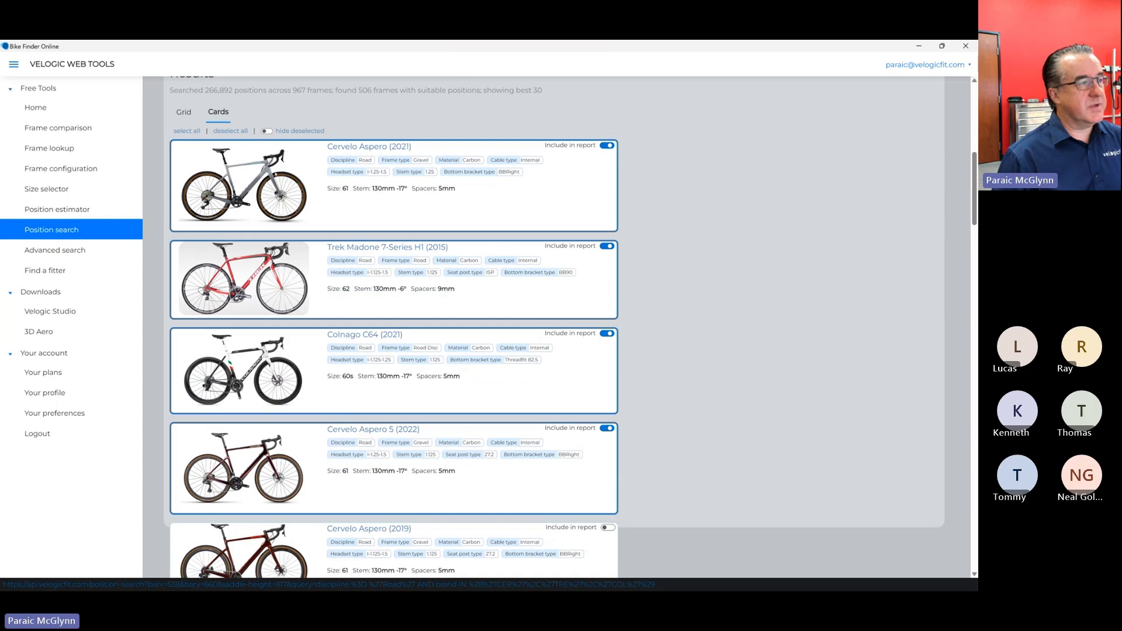
scroll(298, 439, "down", 3)
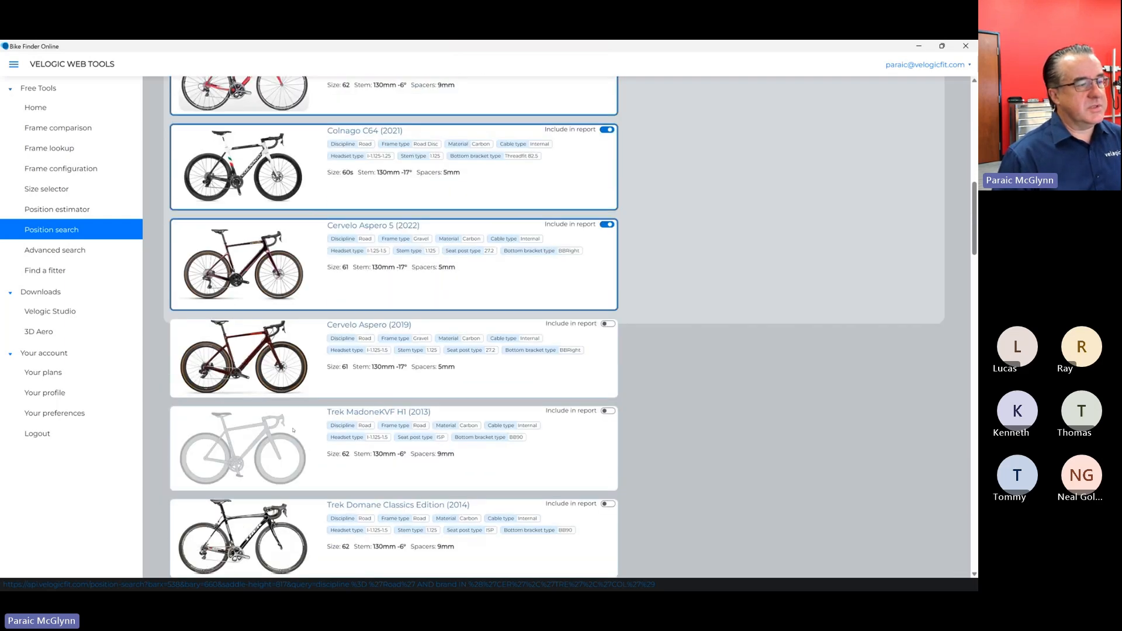
scroll(293, 430, "up", 2)
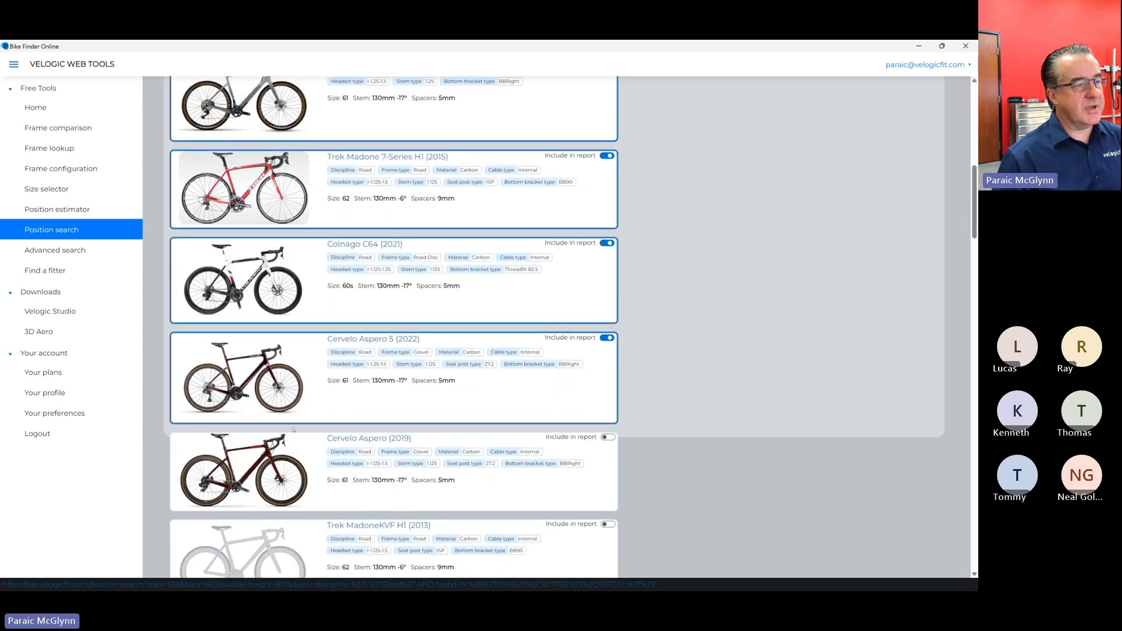
scroll(293, 430, "up", 3)
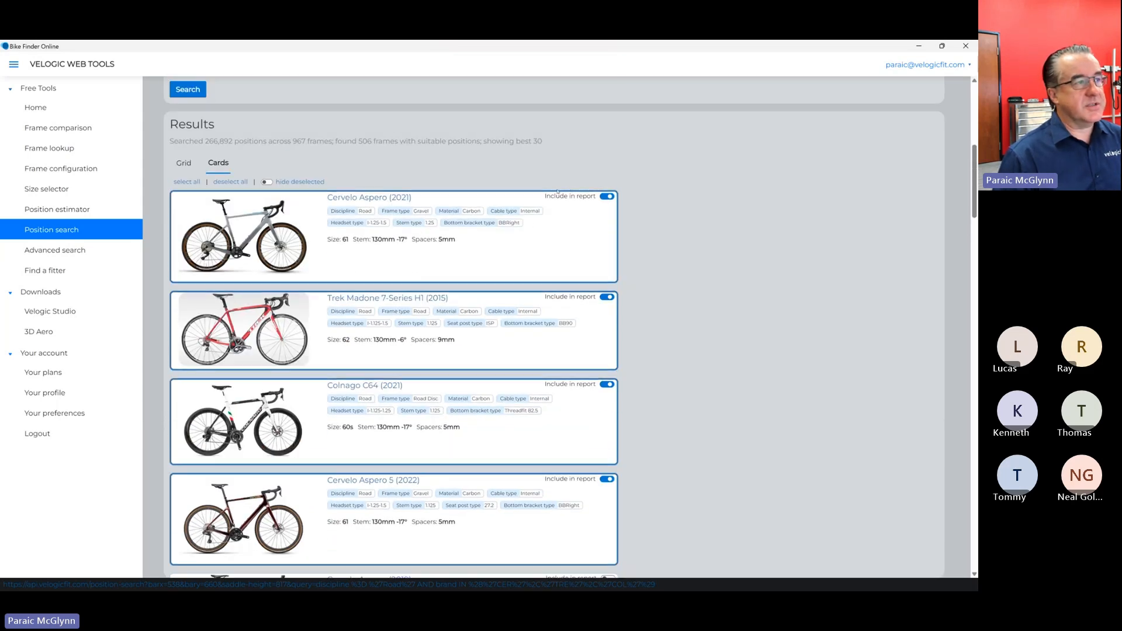
- Look up the frame details and geometry of the Cervelo Aspero (2021), then close Bike Finder
left_click(371, 198)
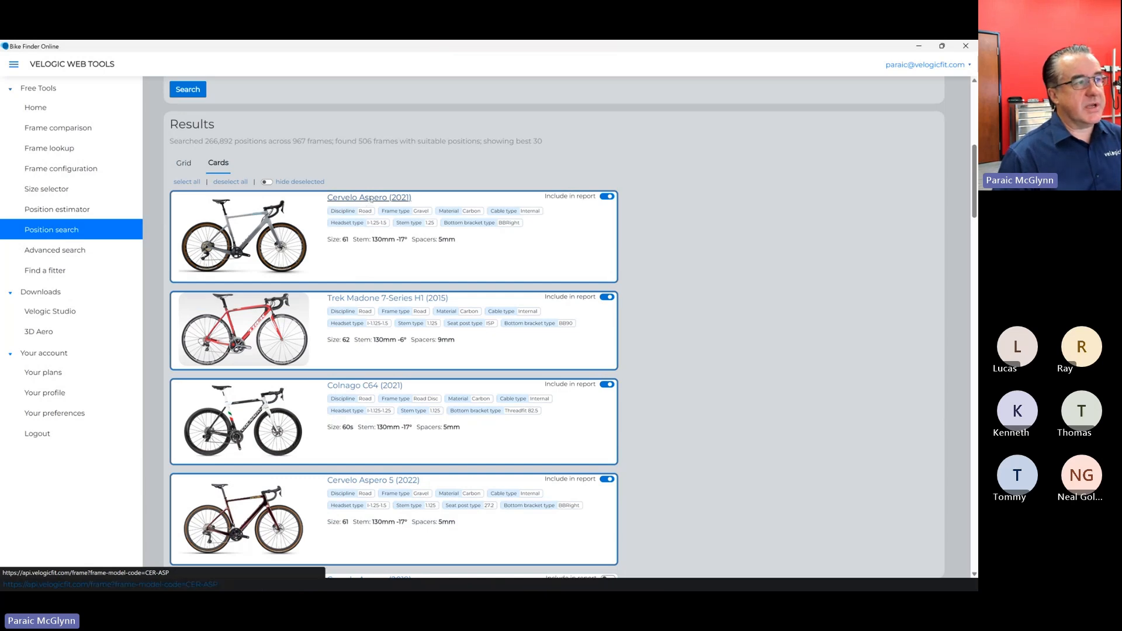
scroll(594, 268, "down", 4)
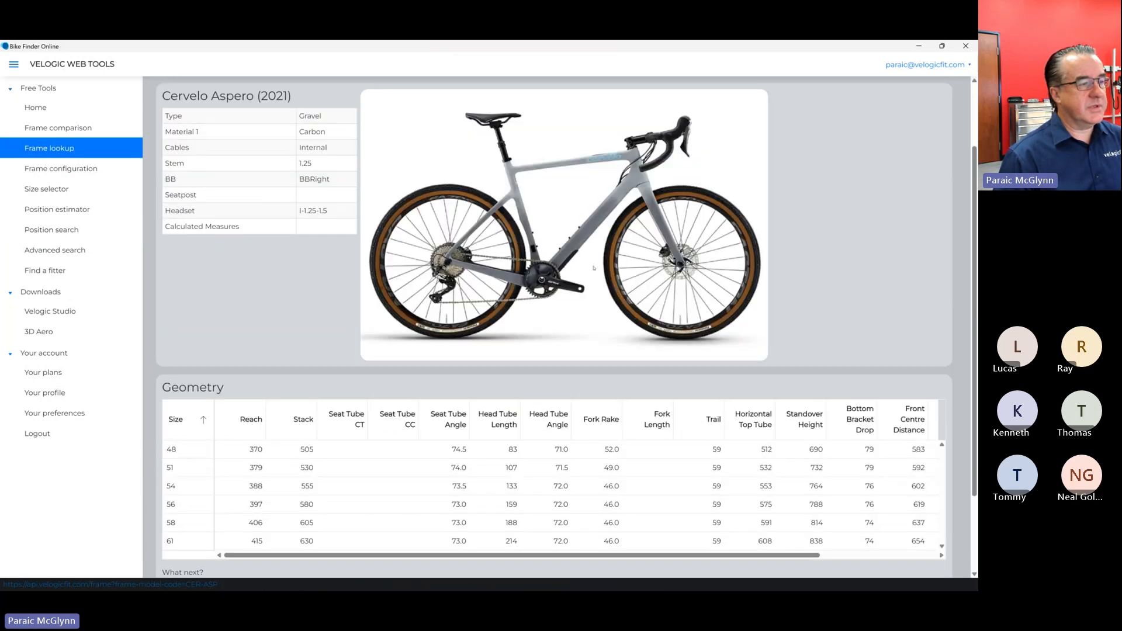
scroll(594, 269, "up", 4)
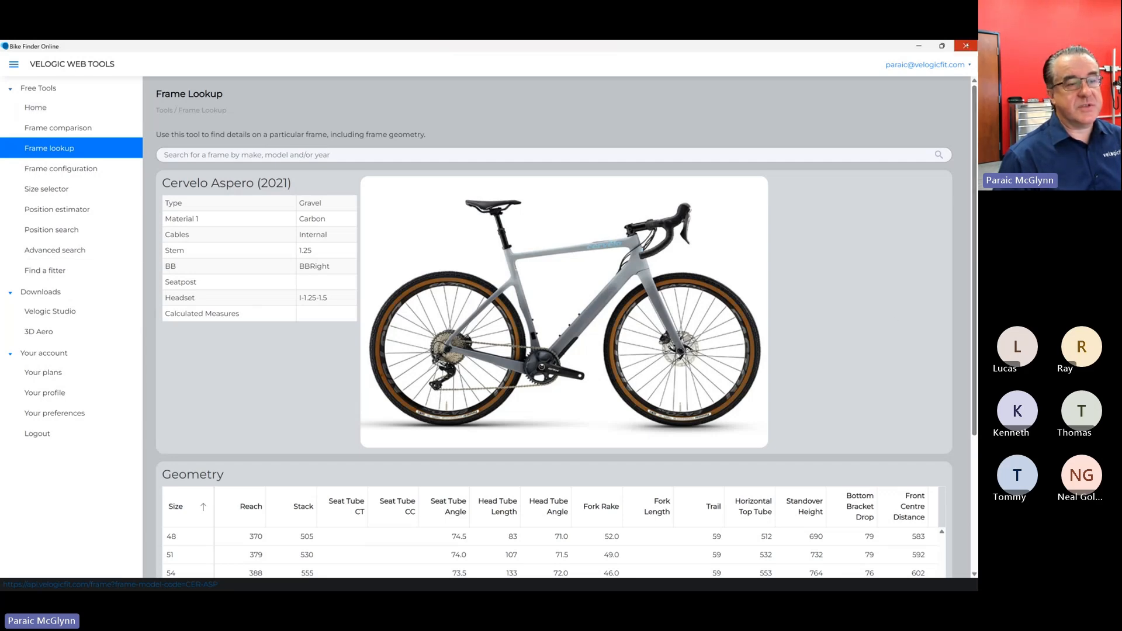
left_click(966, 46)
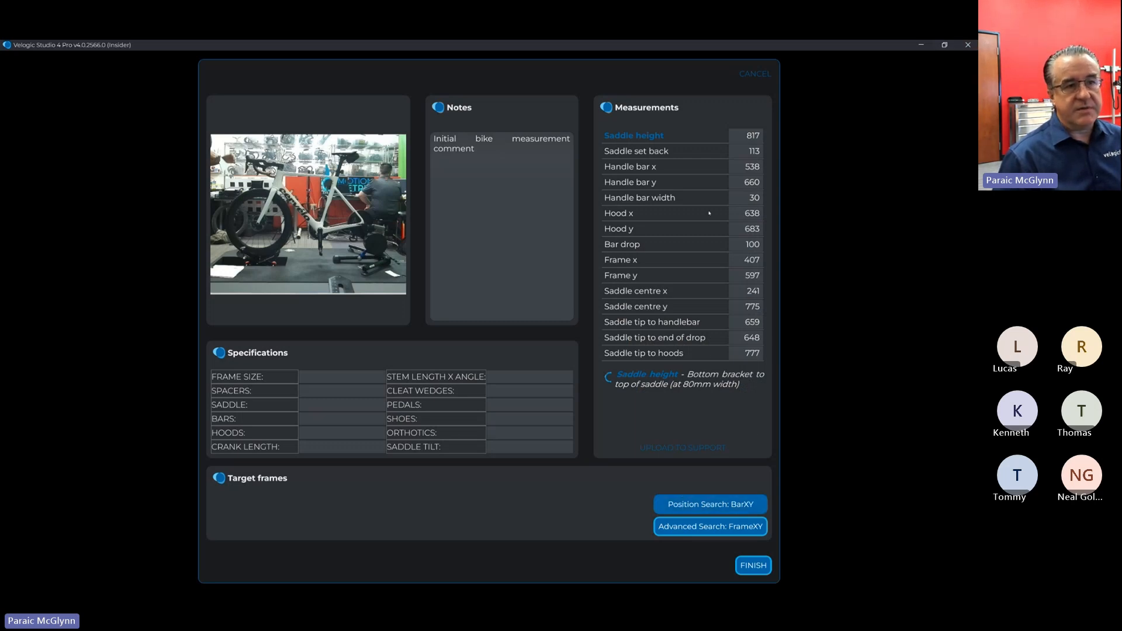
- Reopen the BarXY position search and look through the brands available for the Brand condition without altering the selection
left_click(718, 505)
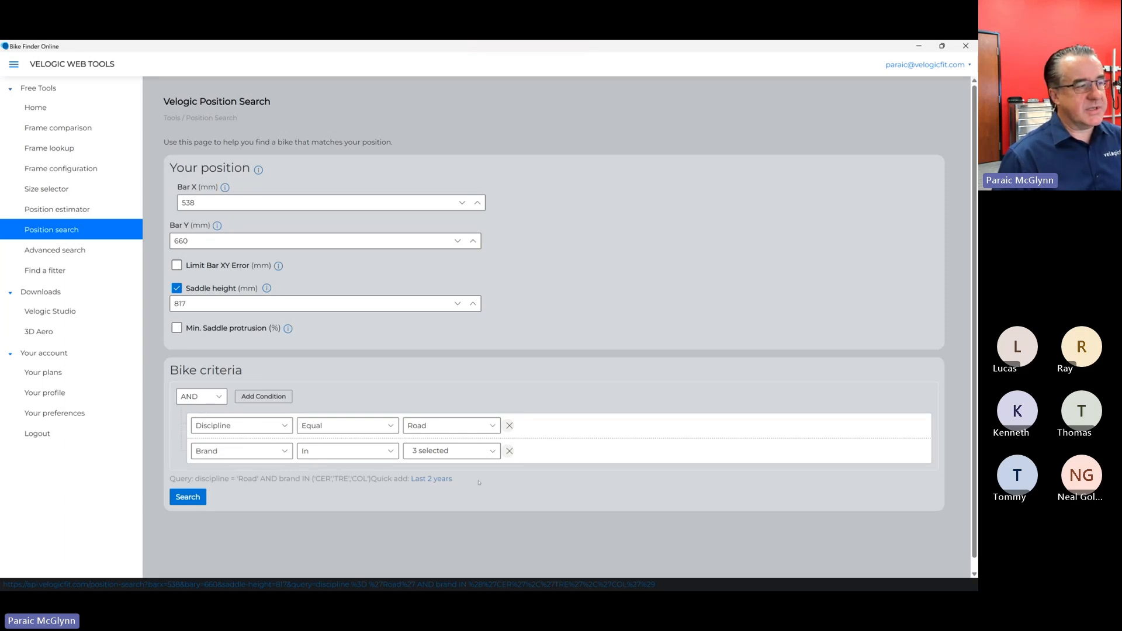
left_click(493, 451)
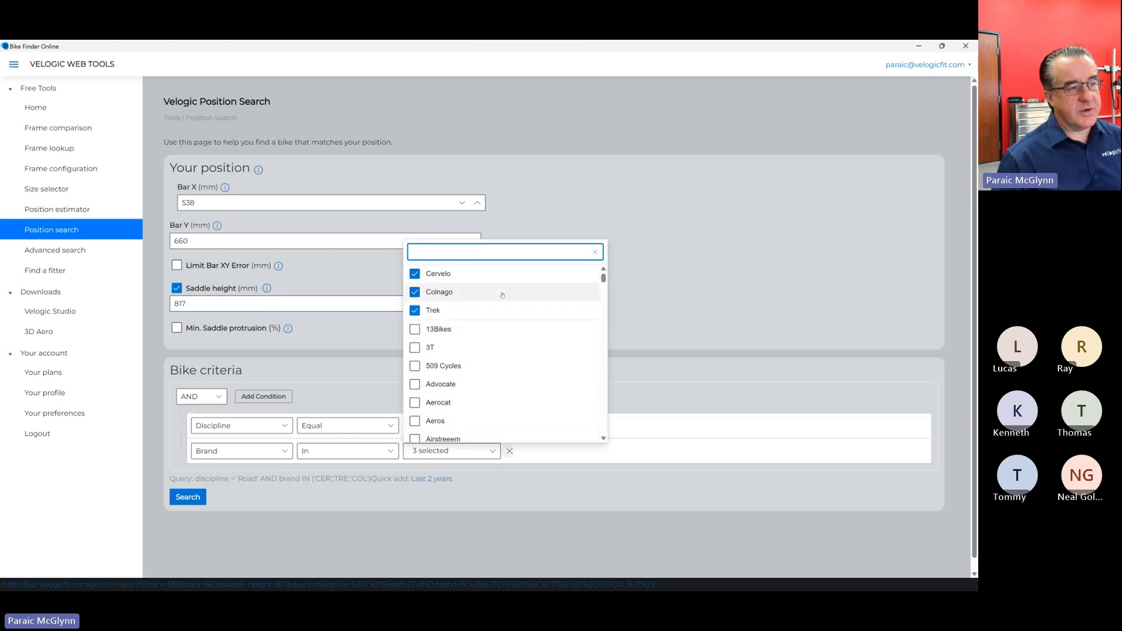
scroll(509, 350, "down", 3)
scroll(508, 353, "down", 6)
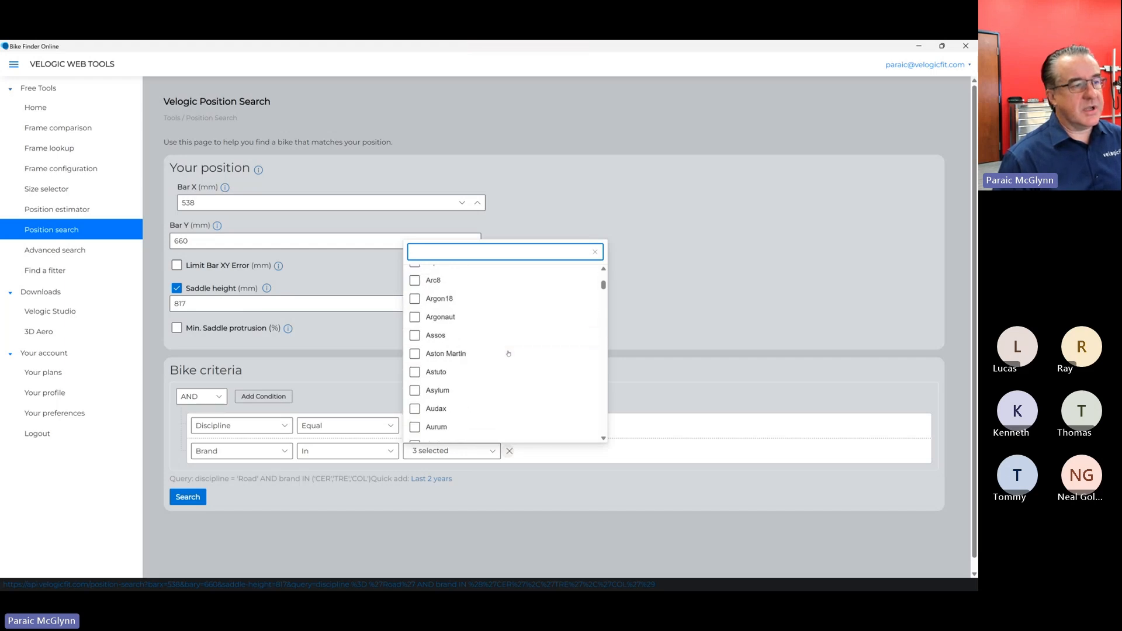
scroll(509, 353, "down", 8)
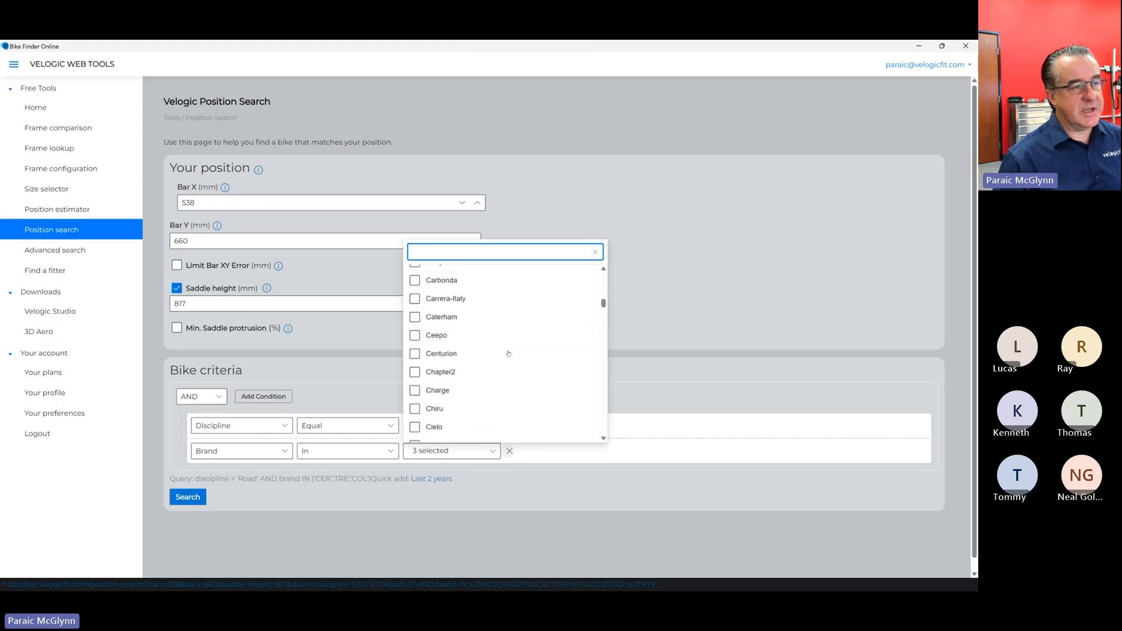
scroll(508, 353, "down", 10)
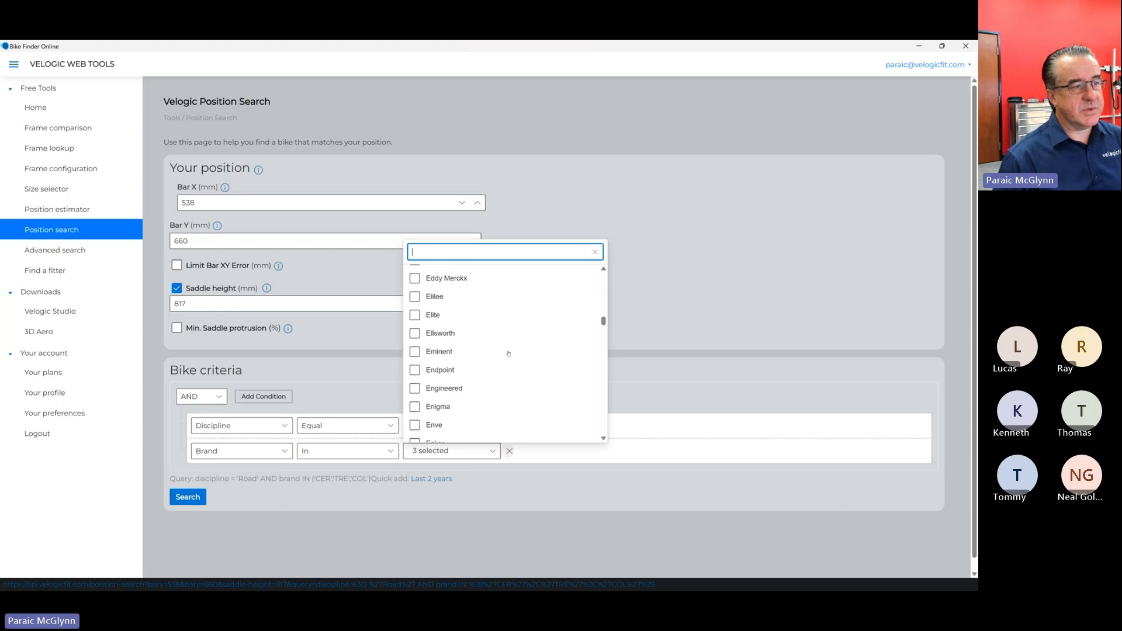
scroll(508, 353, "down", 10)
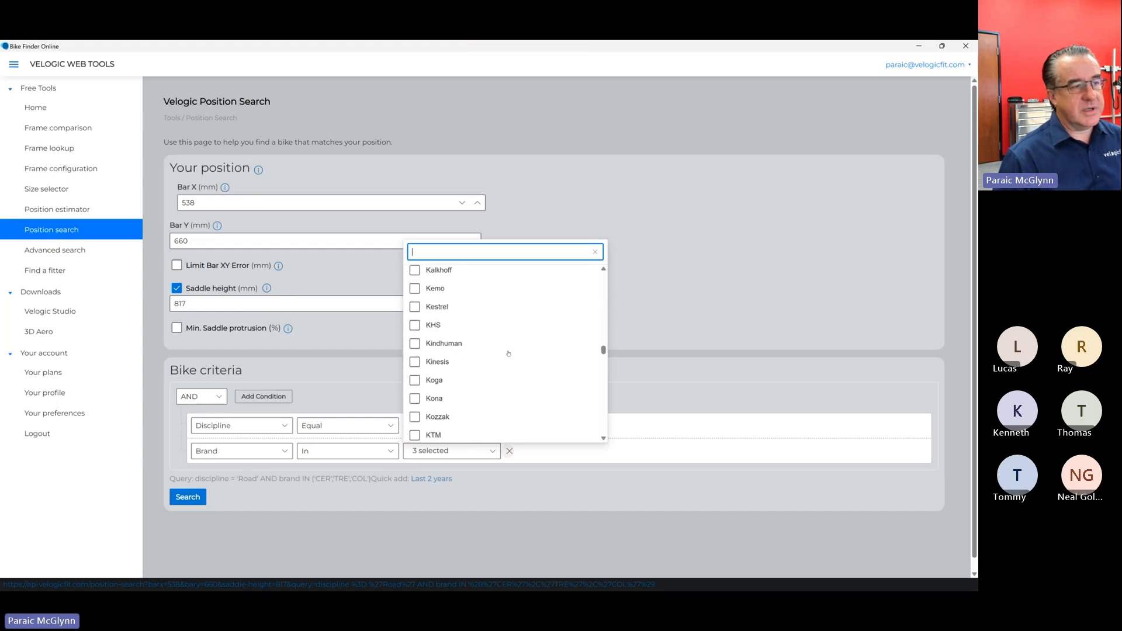
scroll(509, 353, "down", 10)
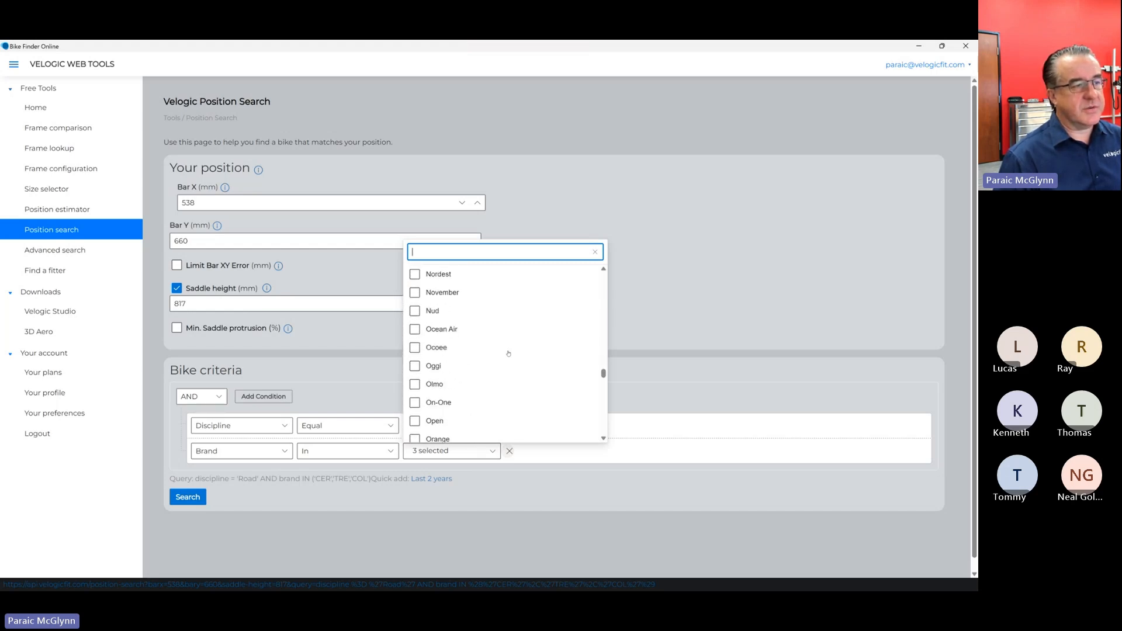
left_click(677, 274)
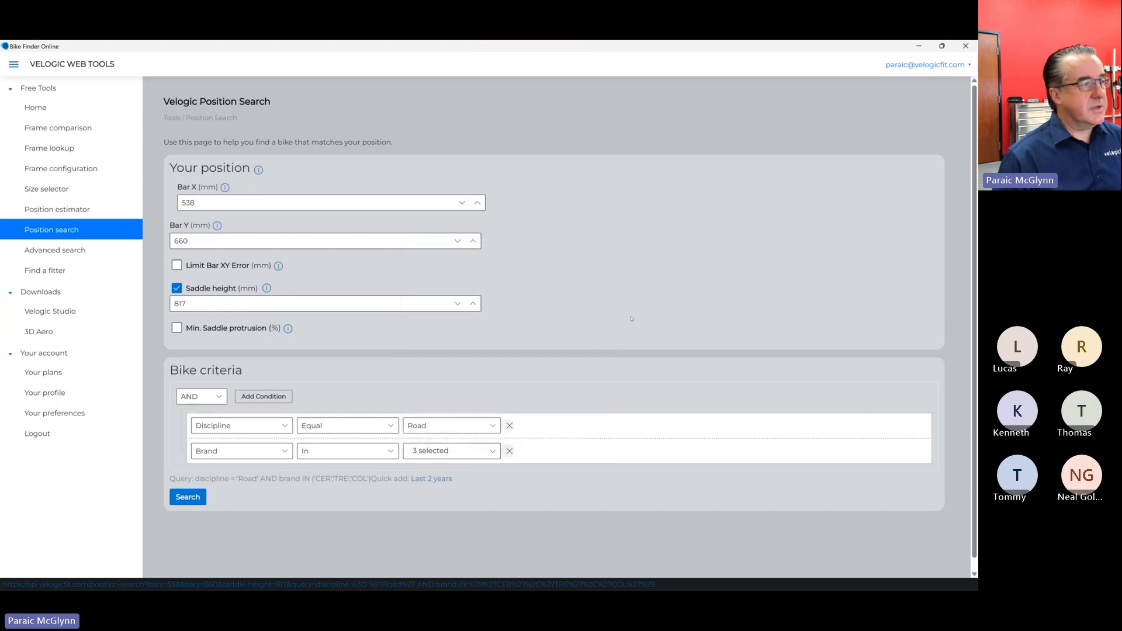
- Rerun the position search, review the ranked bikes in the results grid and return to Velogic Studio
left_click(188, 497)
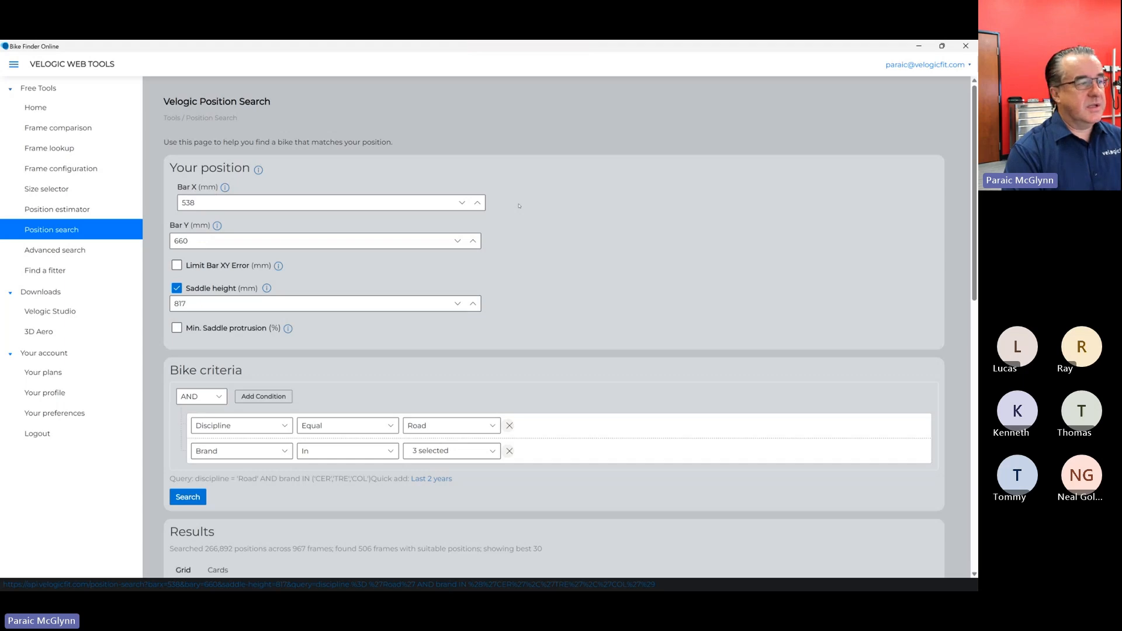
scroll(613, 300, "down", 4)
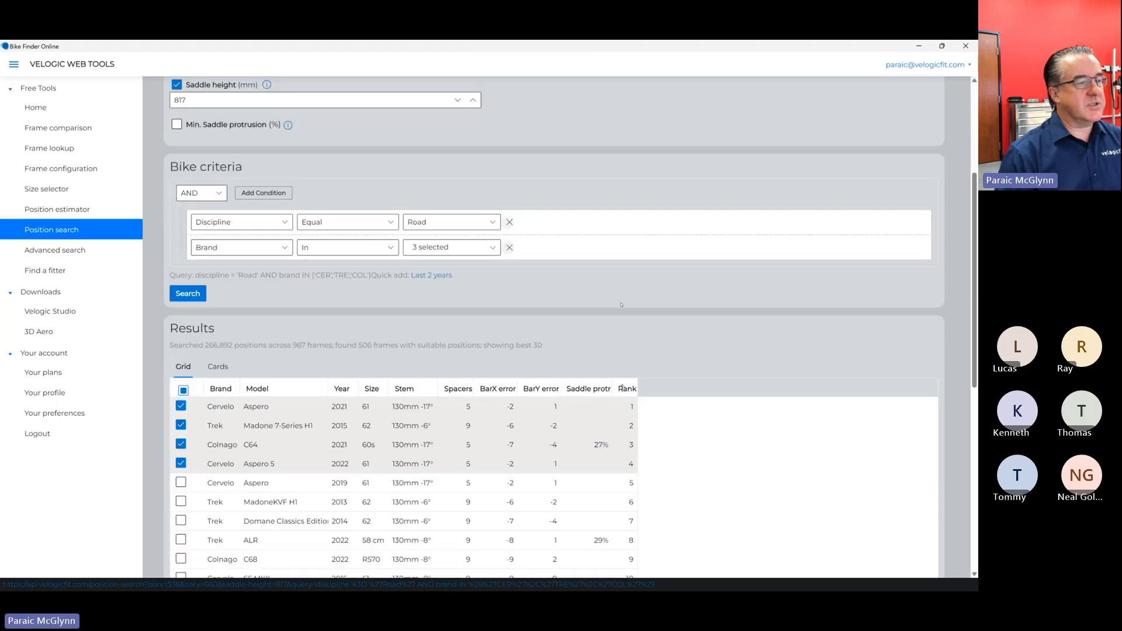
scroll(715, 300, "down", 2)
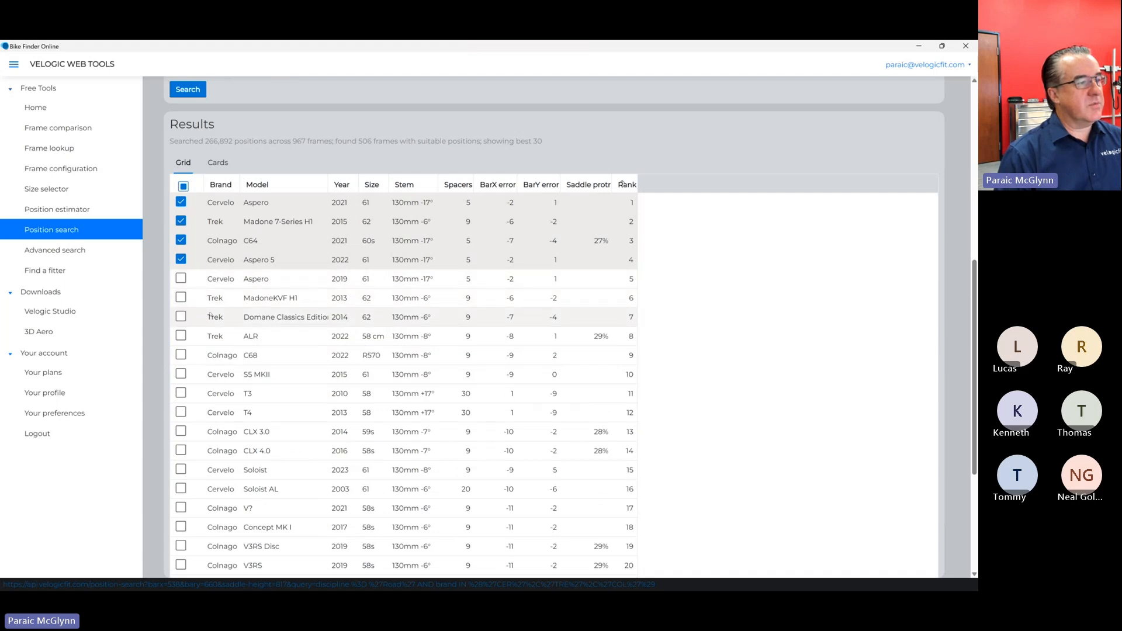
scroll(209, 315, "down", 2)
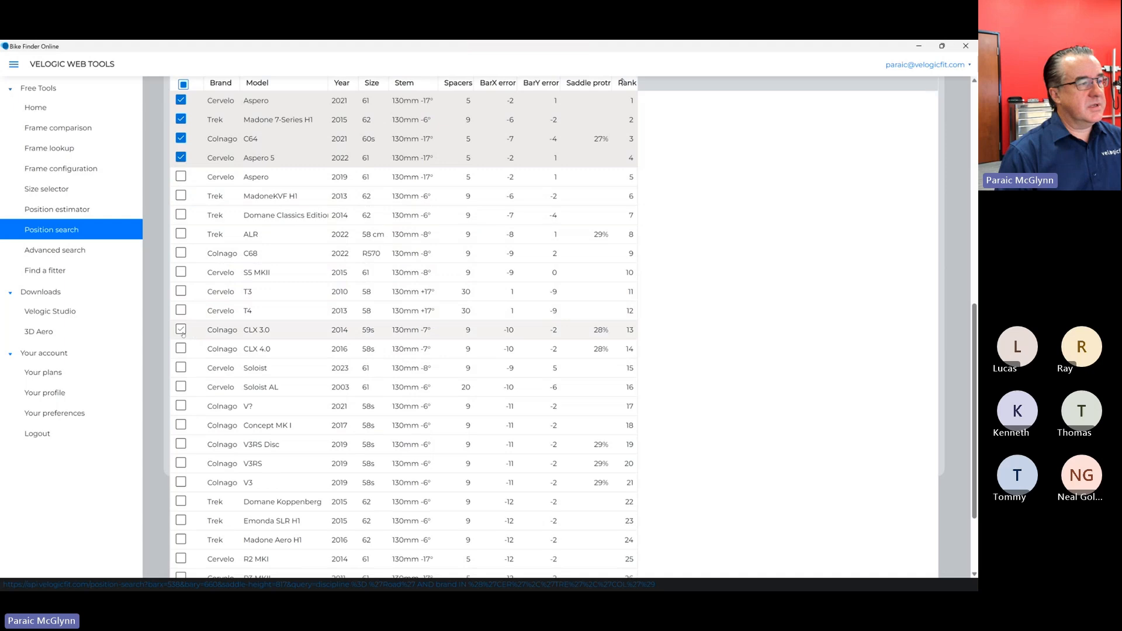
scroll(234, 368, "down", 2)
scroll(246, 374, "up", 6)
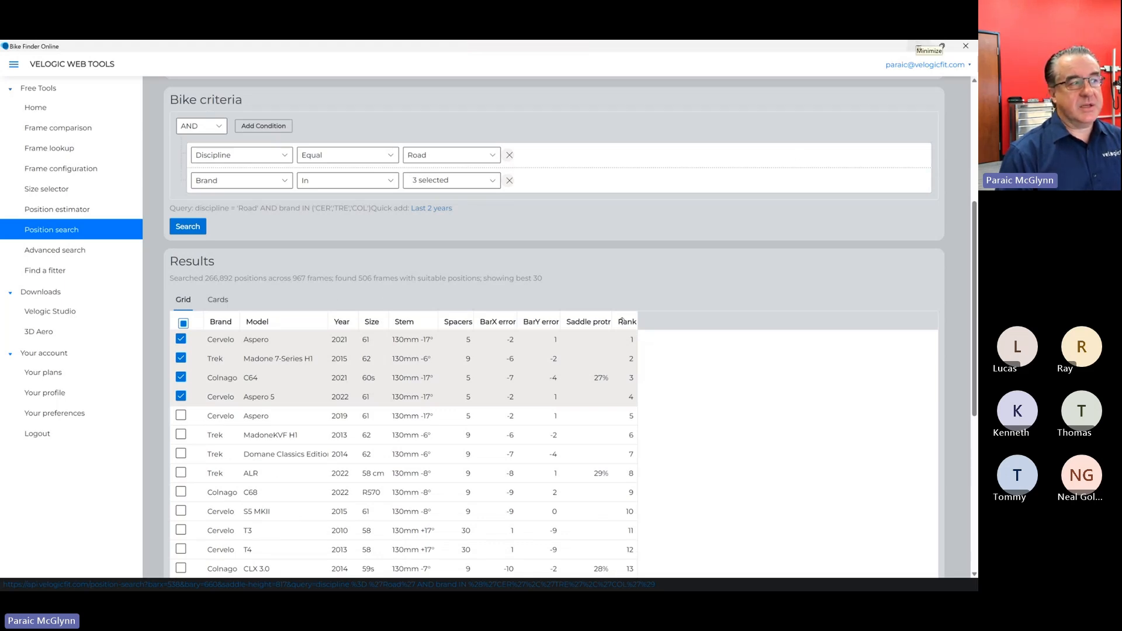
left_click(920, 47)
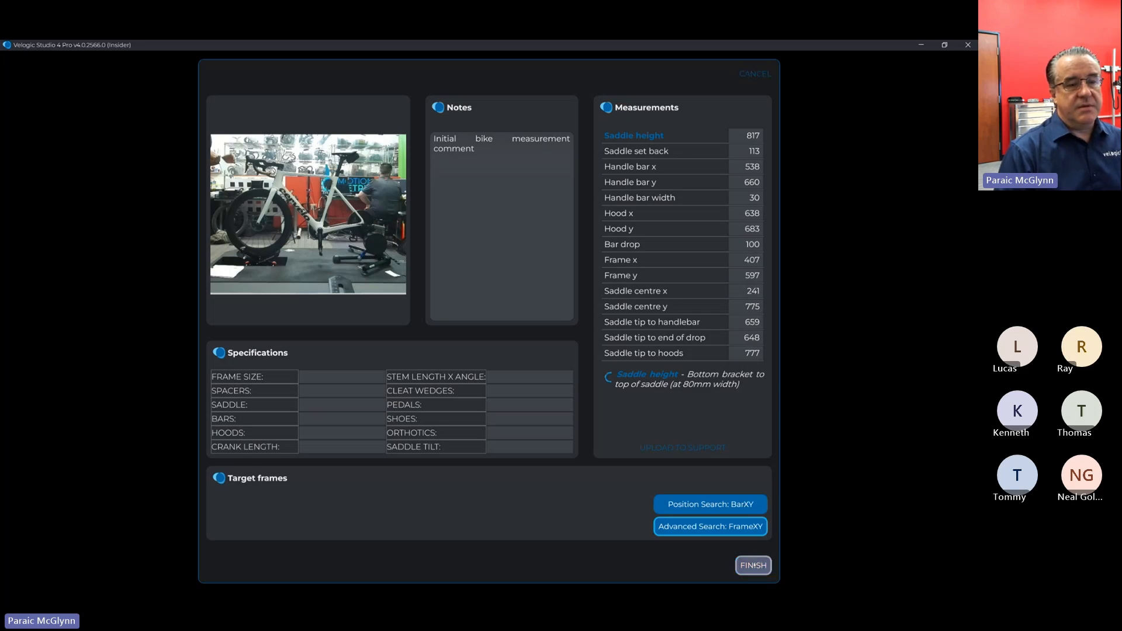
- Finish the bike measurement, advance to the report stage and look over the commentary template and page options
left_click(753, 566)
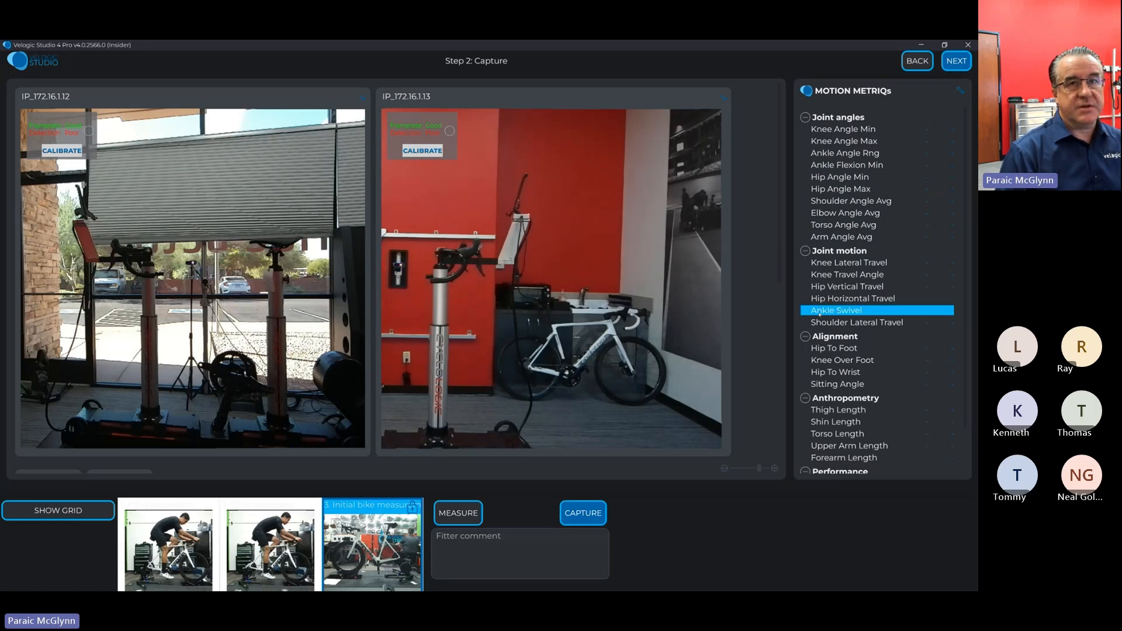
left_click(954, 65)
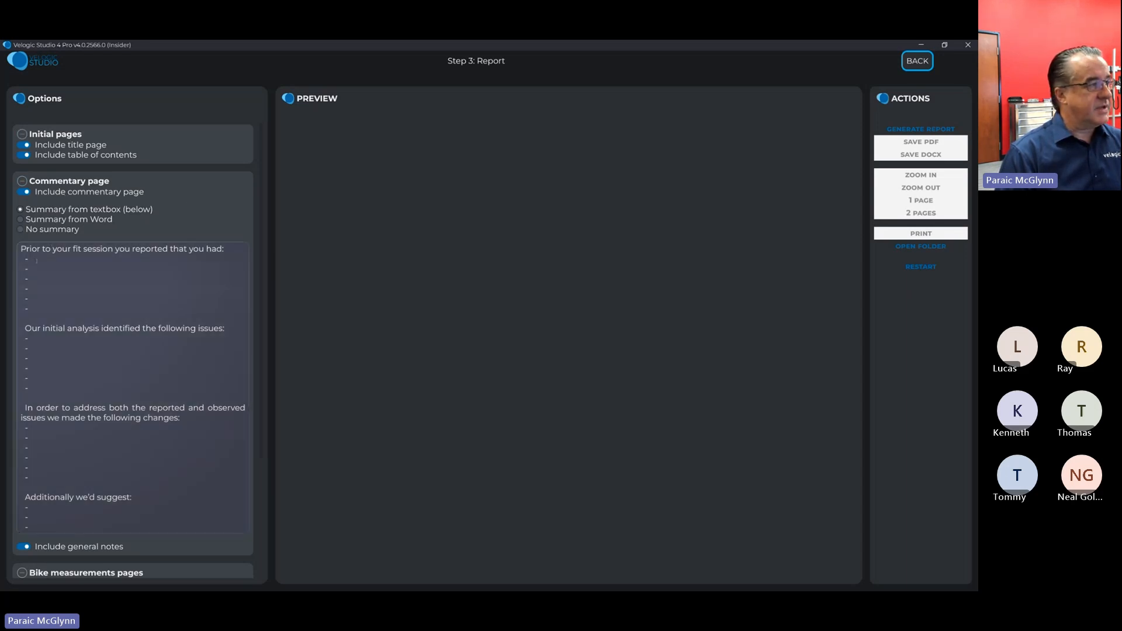
key("ctrl+a")
left_click(46, 295)
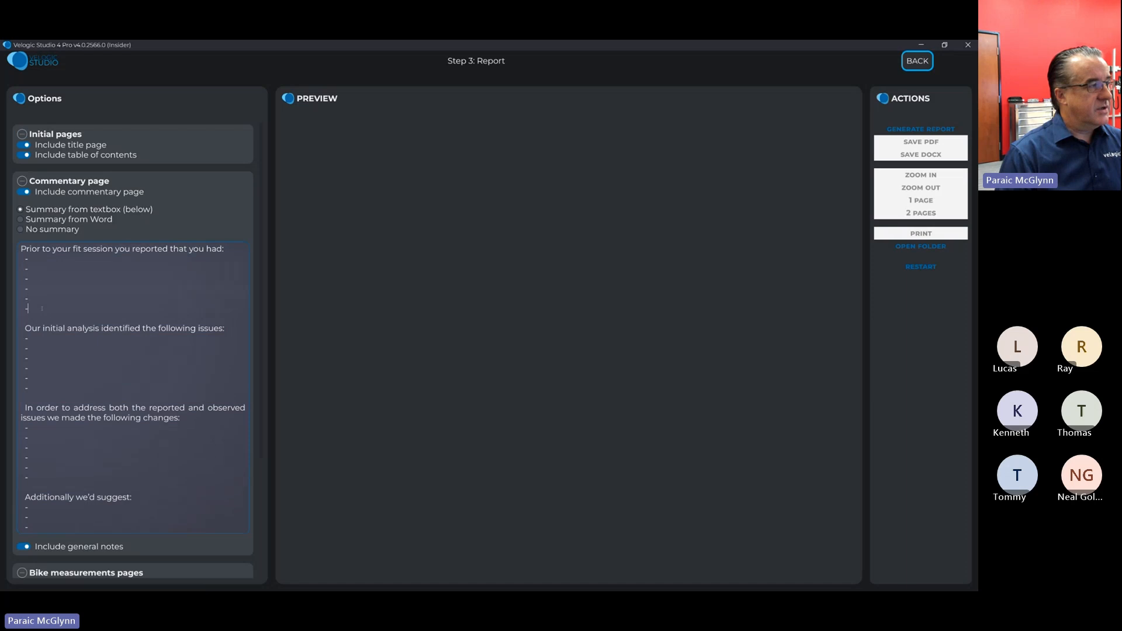
left_click_drag(43, 308, 40, 265)
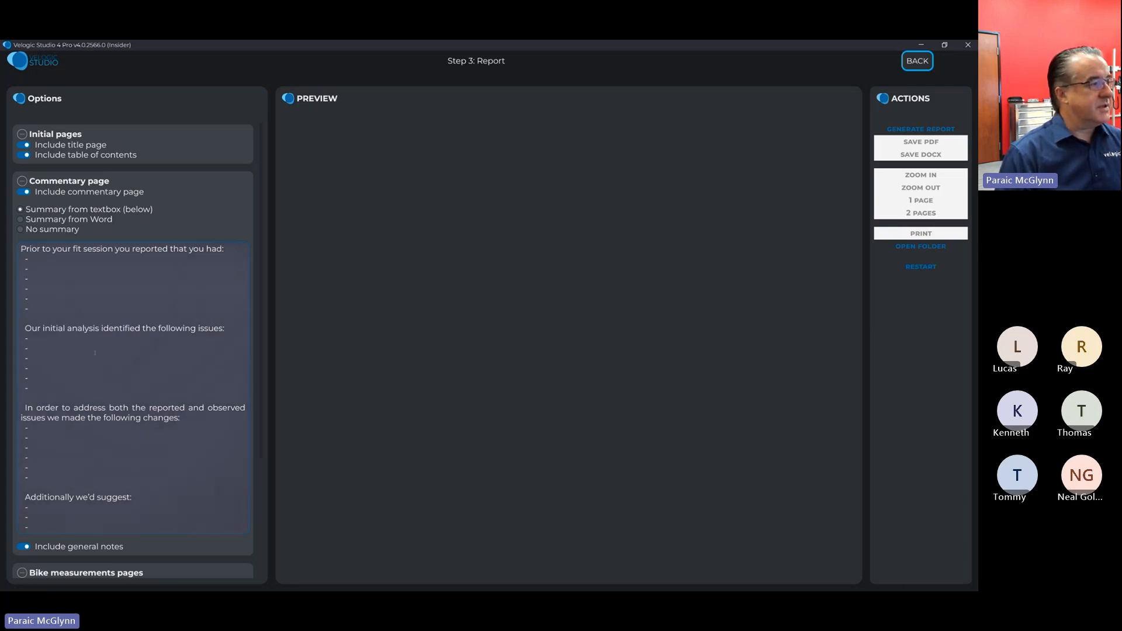
scroll(94, 353, "down", 1)
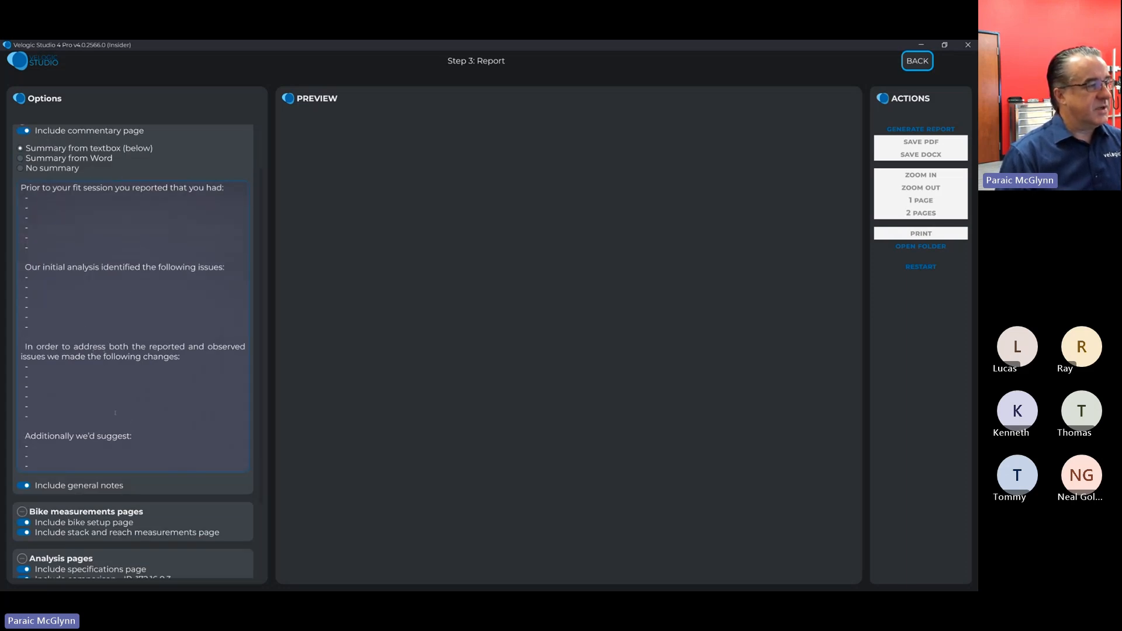
- Generate the fit report and review its preview from the cover through the commentary, bike setup and specifications pages
left_click(915, 131)
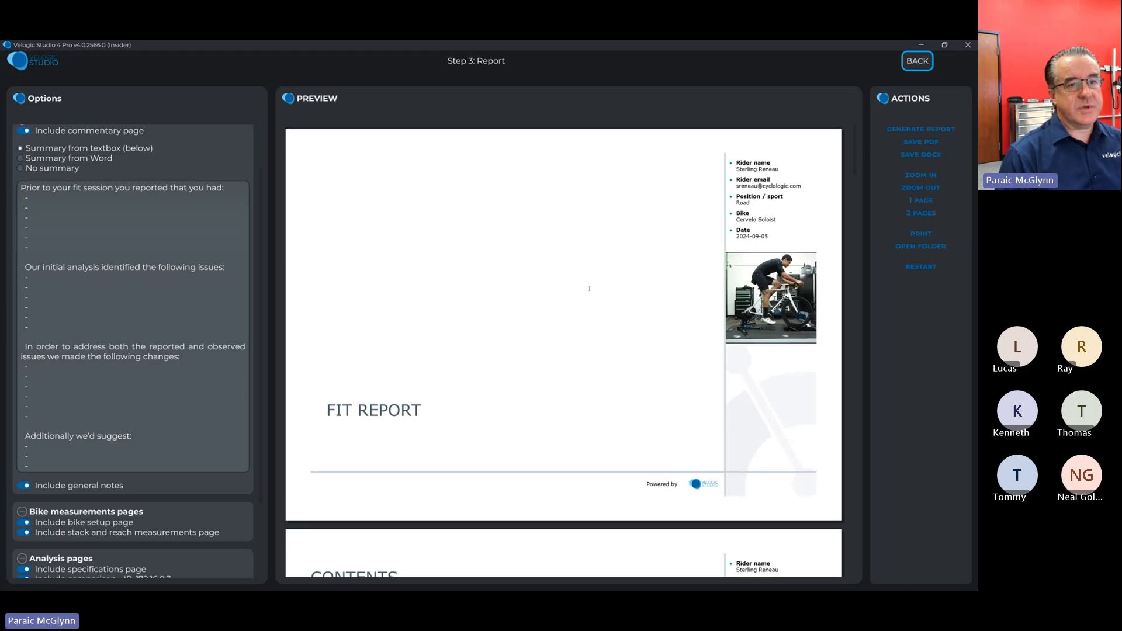
scroll(589, 288, "down", 10)
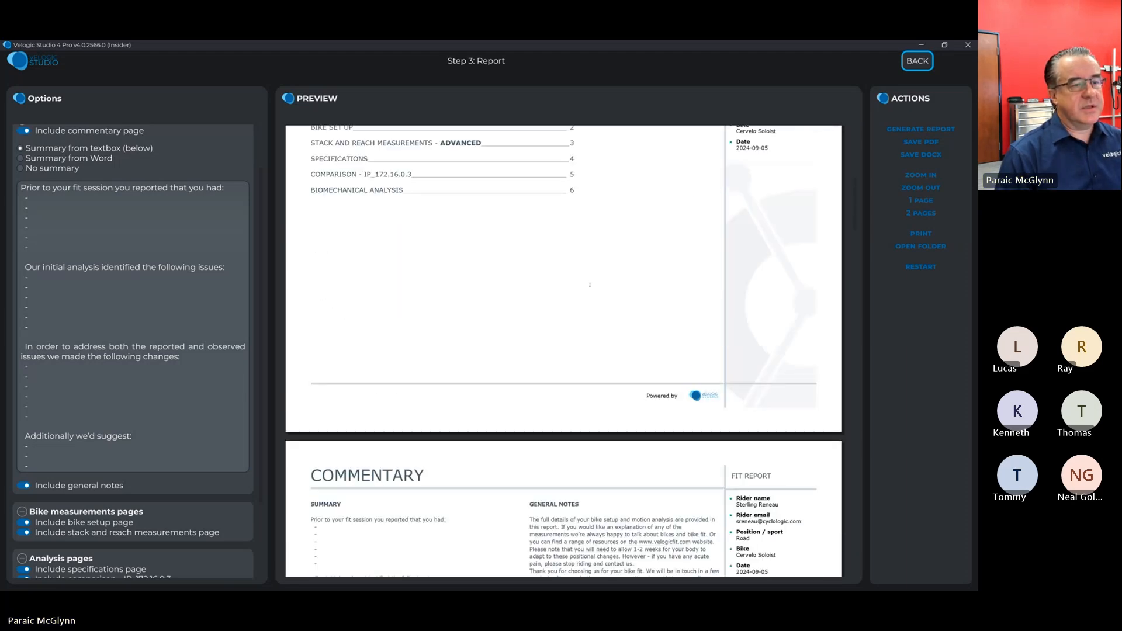
scroll(590, 285, "down", 1)
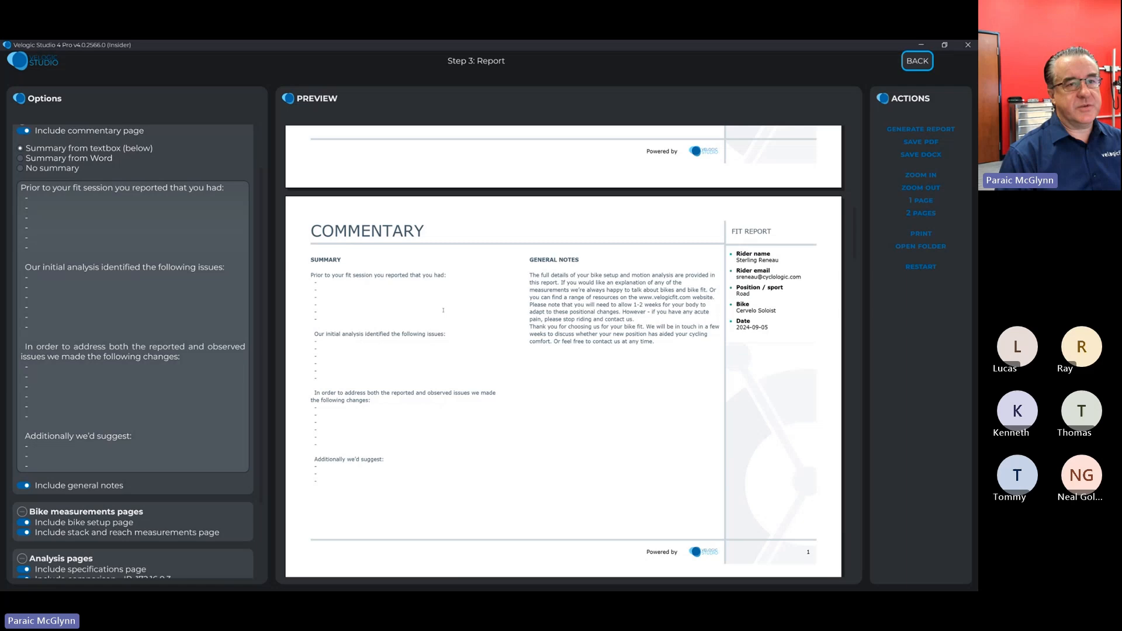
scroll(443, 311, "down", 10)
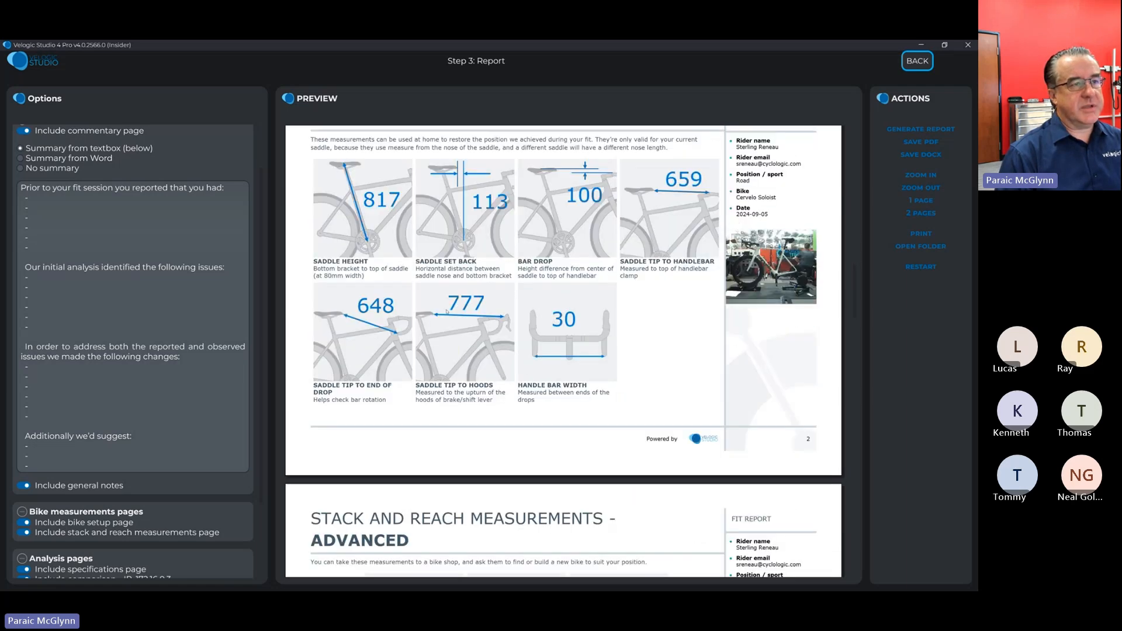
scroll(447, 312, "down", 10)
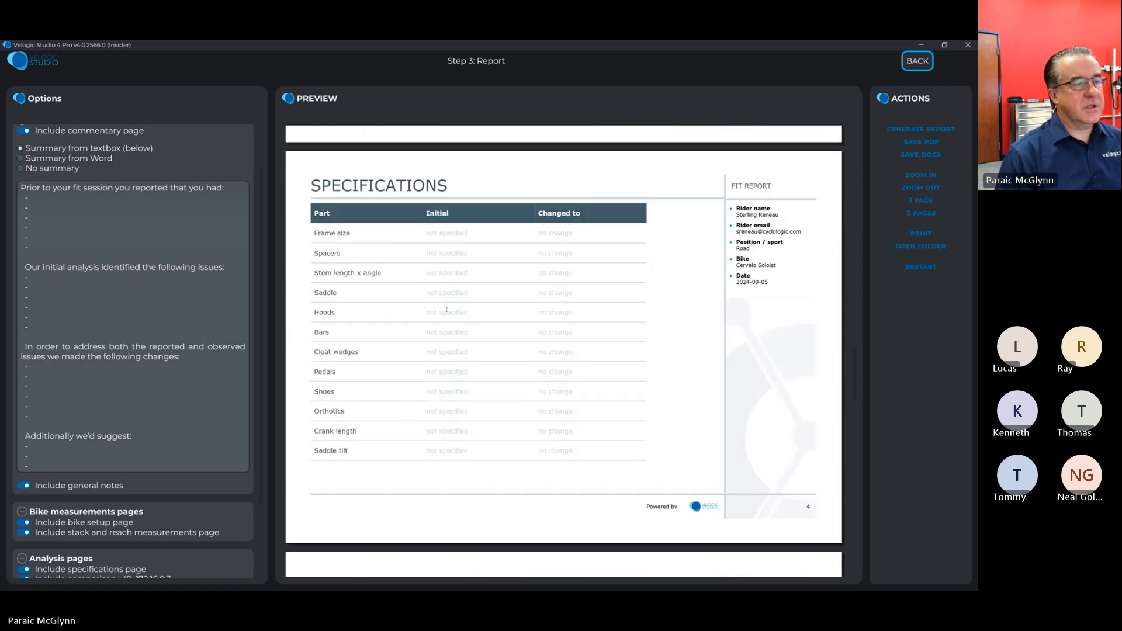
- Examine the report's comparison images and the biomechanical analysis tables for joint angles, joint motion, alignment, anthropometry and performance
scroll(447, 311, "down", 10)
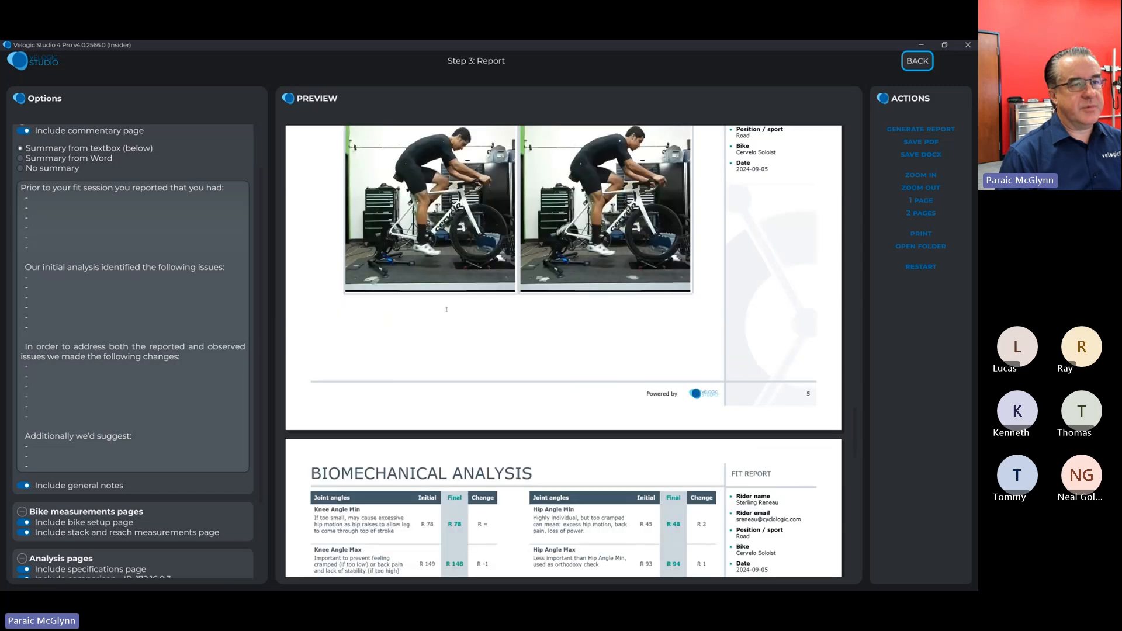
scroll(446, 310, "down", 8)
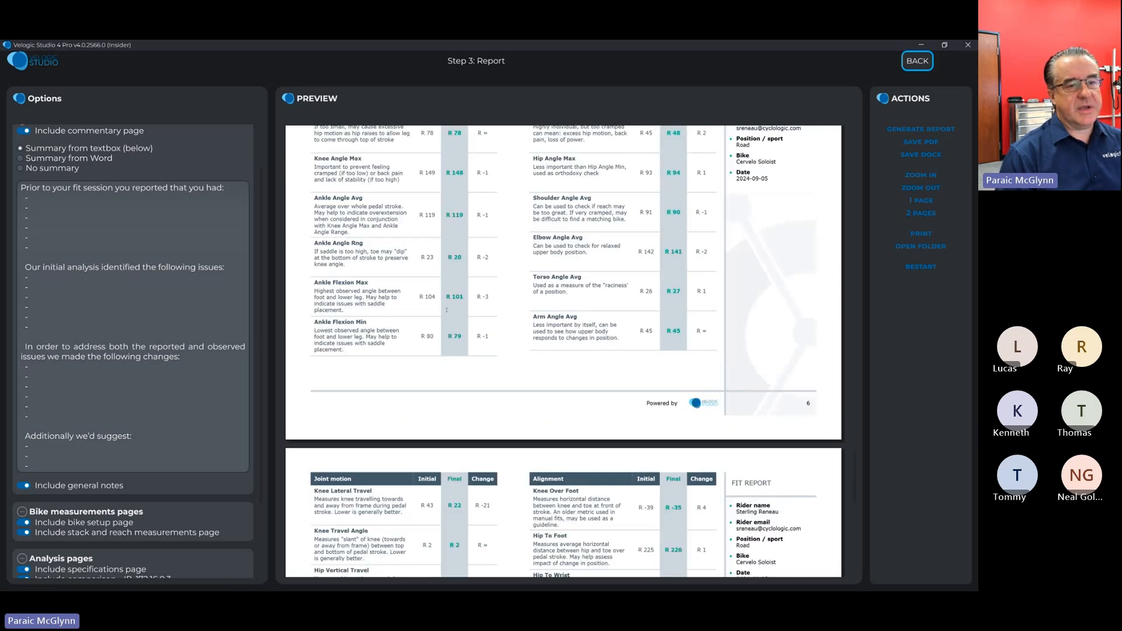
scroll(446, 310, "down", 10)
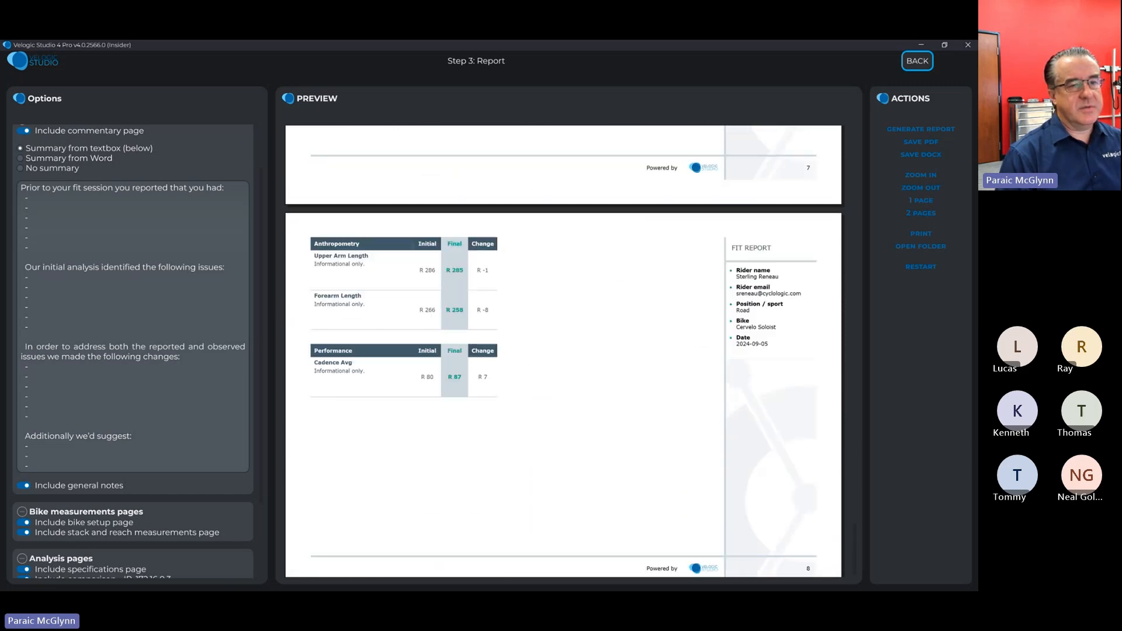
scroll(447, 311, "up", 10)
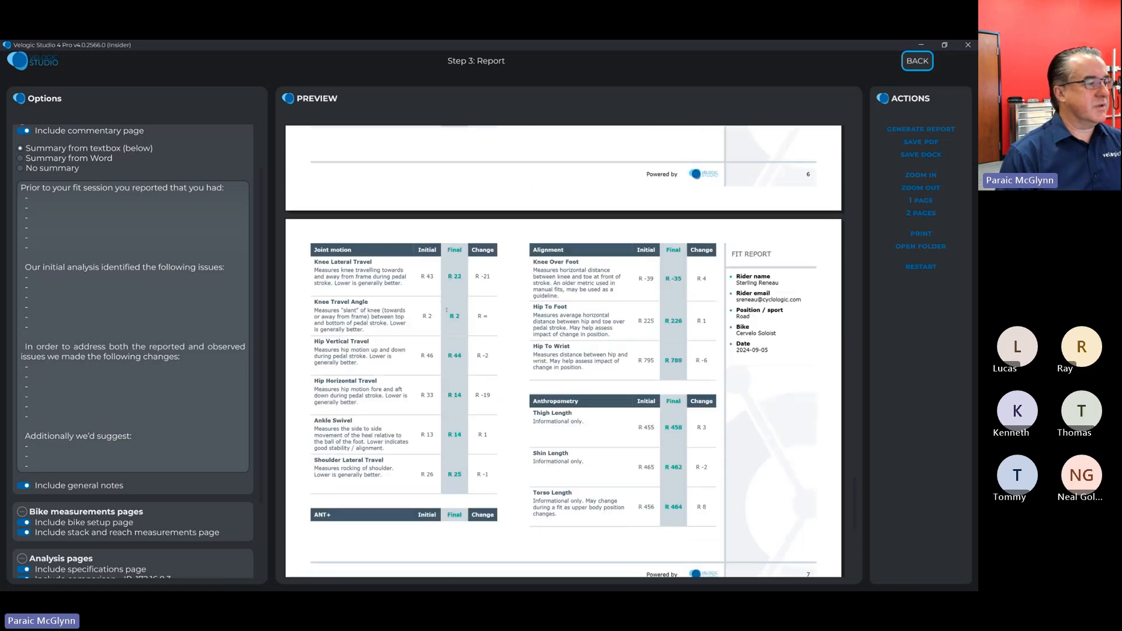
scroll(446, 311, "up", 8)
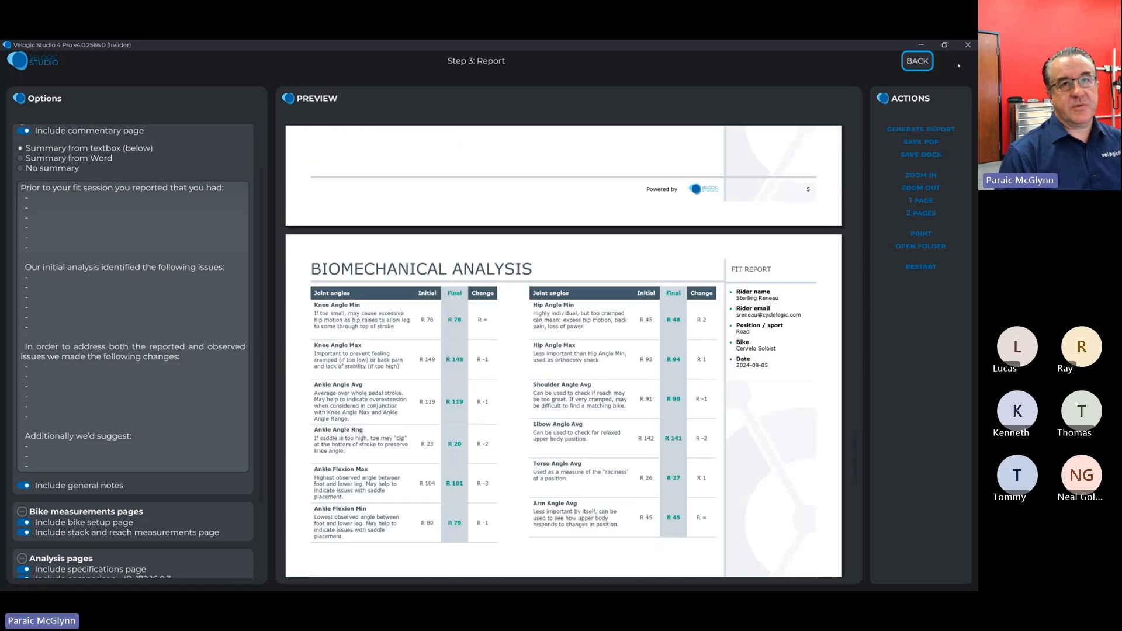
- Return from the report to the capture stage and switch to the Teams webinar window with its Q&A
left_click(917, 61)
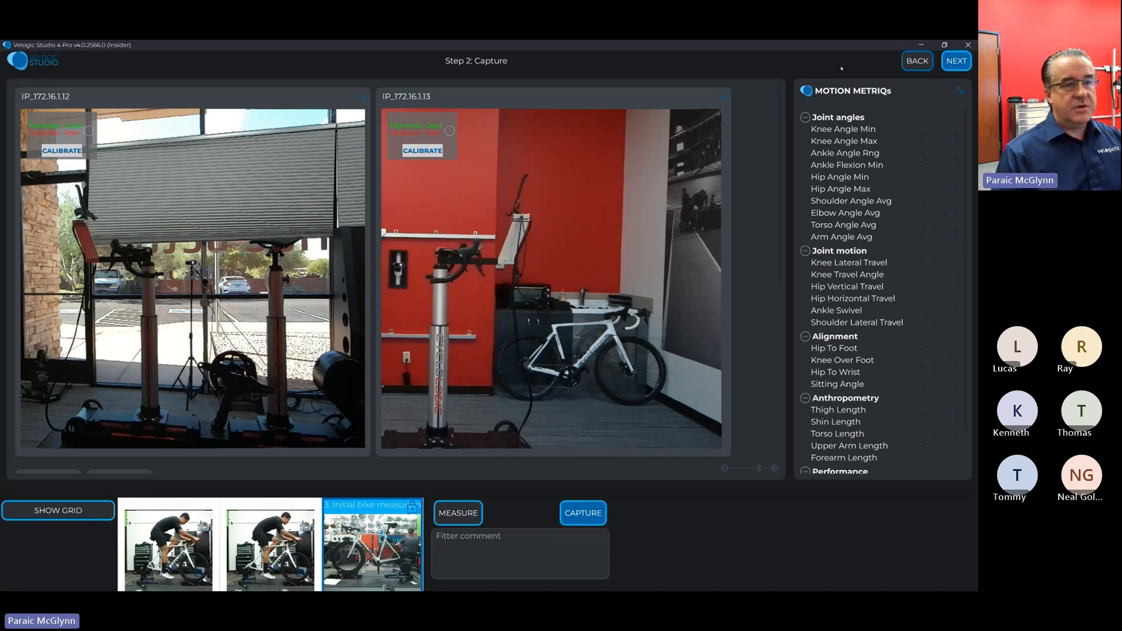
key("alt+Tab")
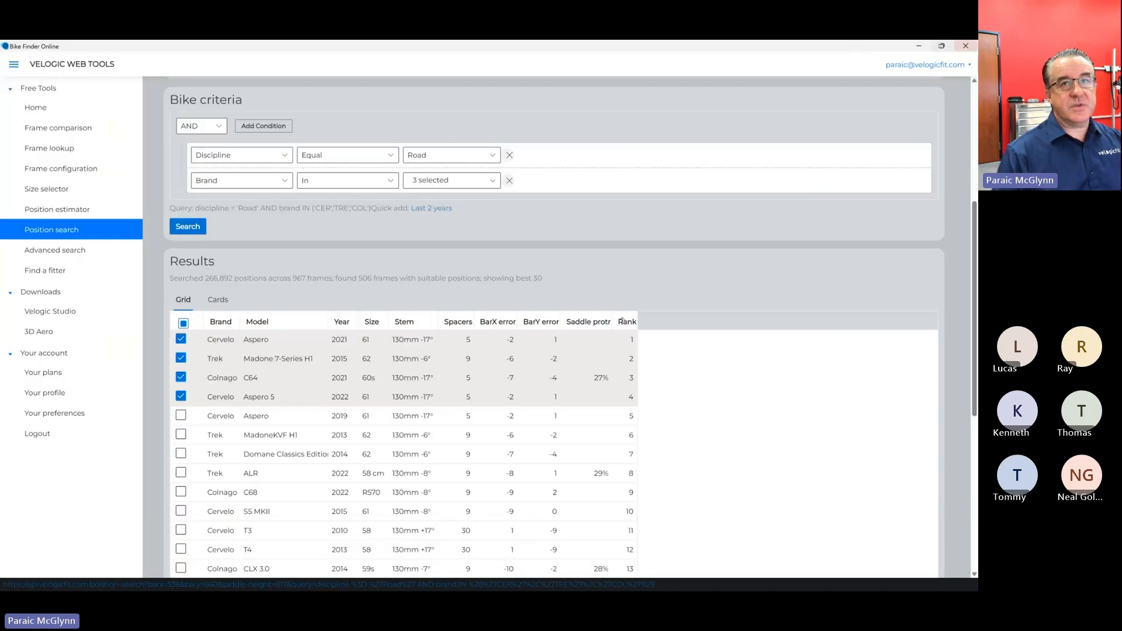
key("alt+Tab")
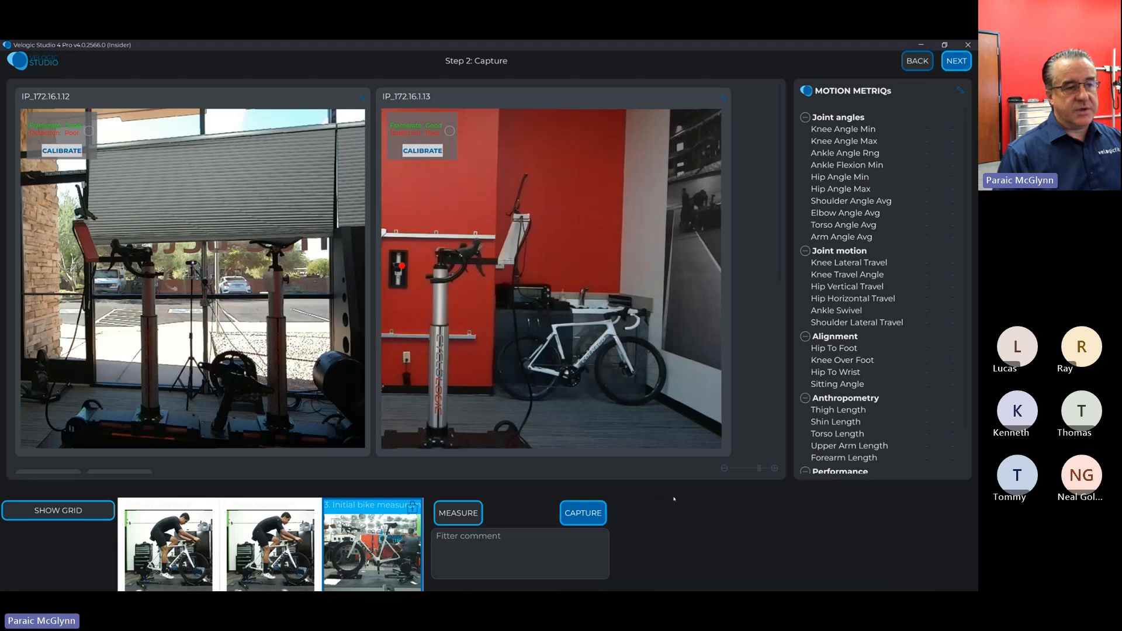
key("alt+Tab")
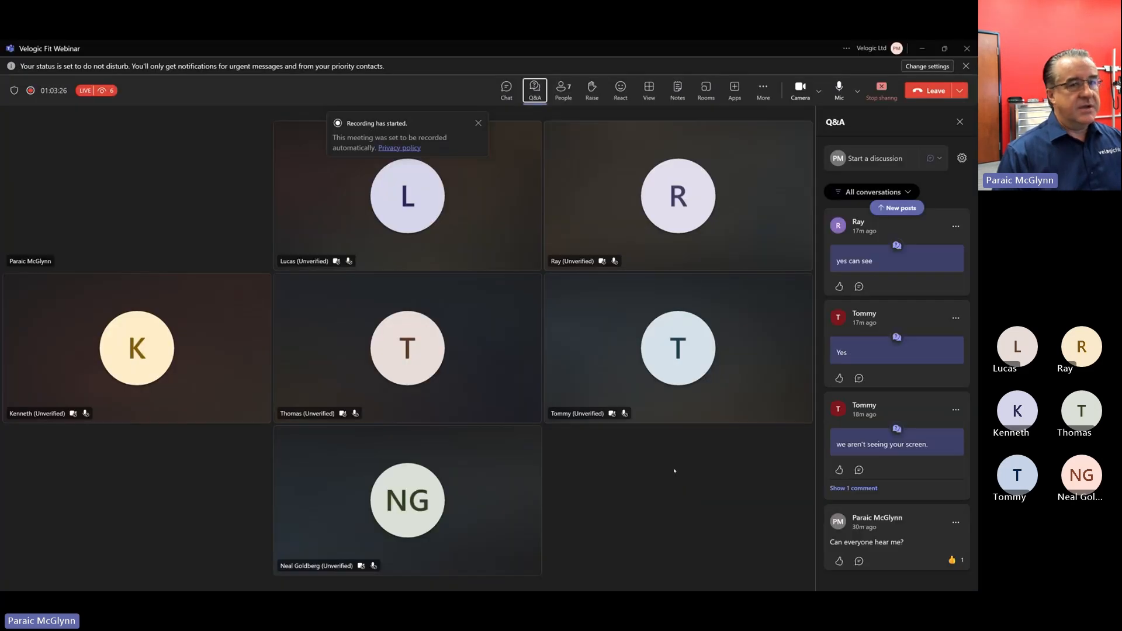